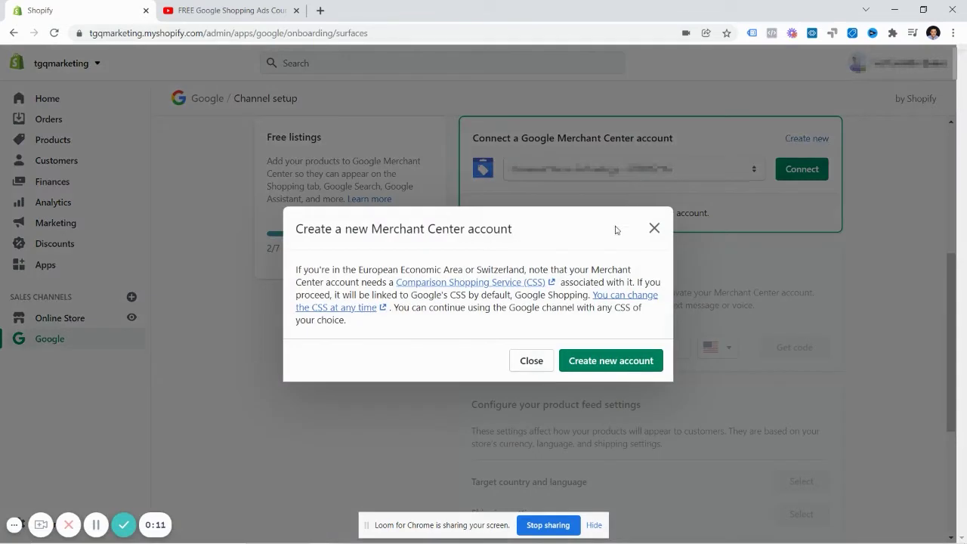
Start a new Google Merchant Center account and enter the business phone number
{"action": "left_click", "coordinate": [610, 360]}
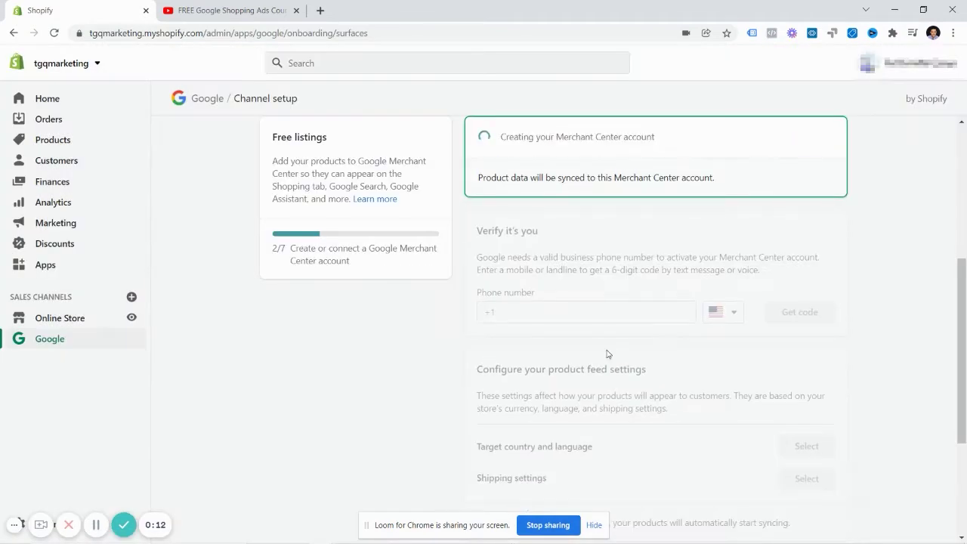
{"action": "left_click", "coordinate": [624, 227]}
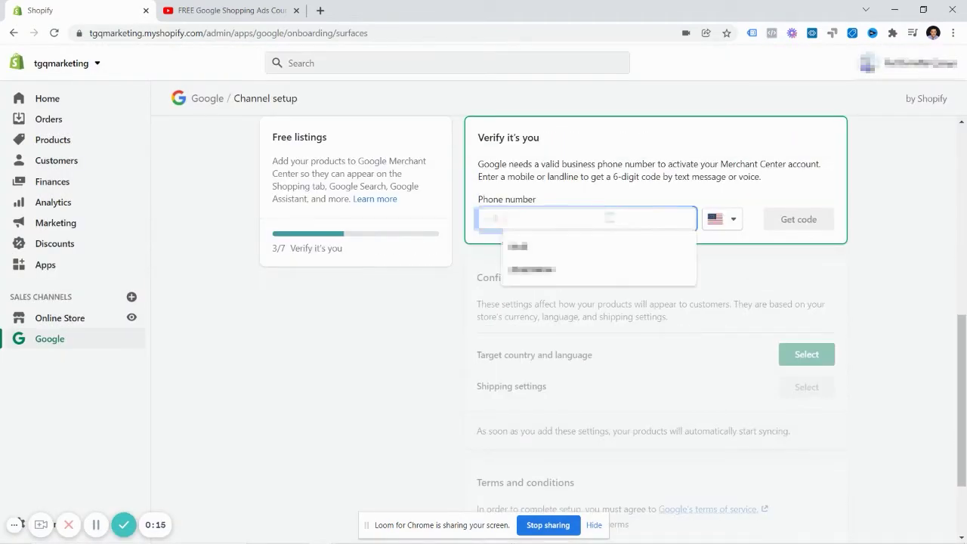
{"action": "type", "text": "8888"}
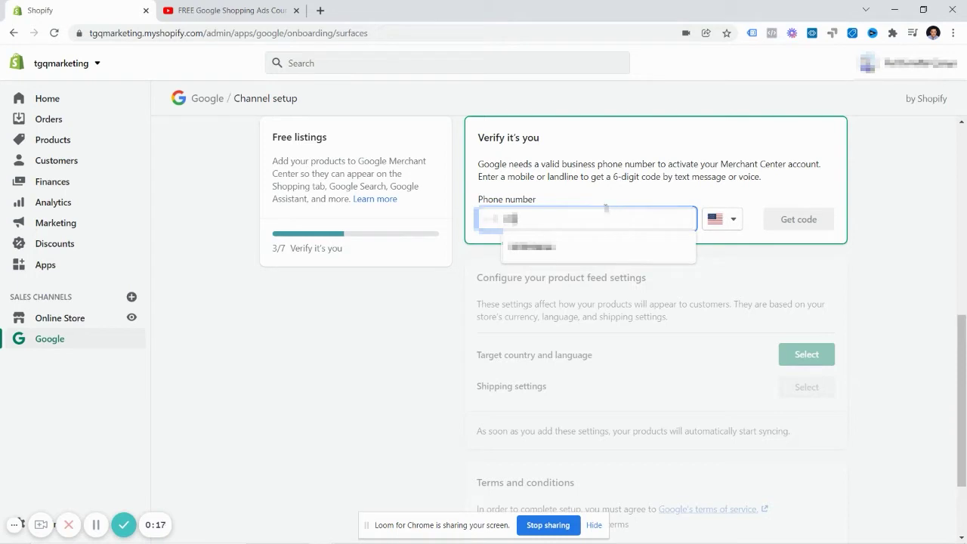
{"action": "type", "text": "888"}
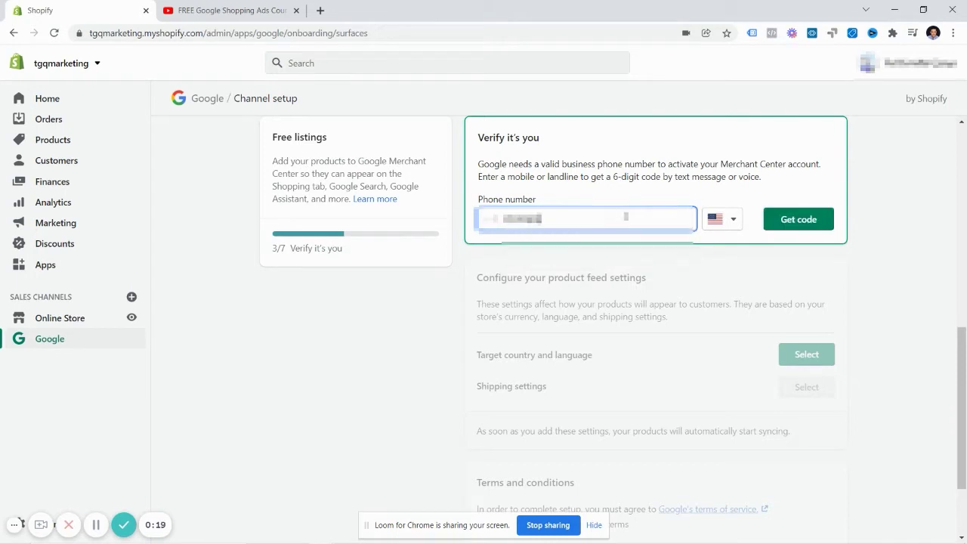
Request a verification code for the phone and enter the six-digit code received
{"action": "left_click", "coordinate": [806, 226]}
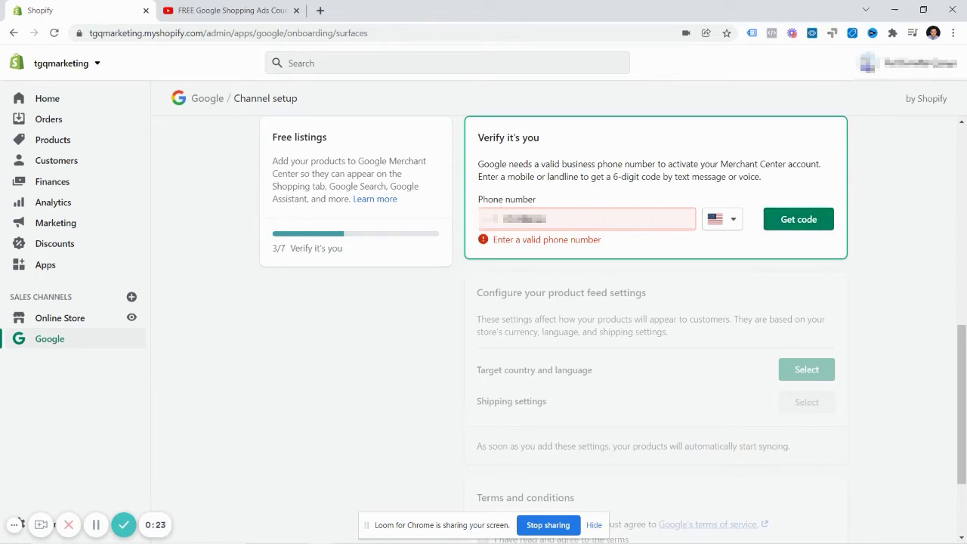
{"action": "left_click", "coordinate": [519, 218]}
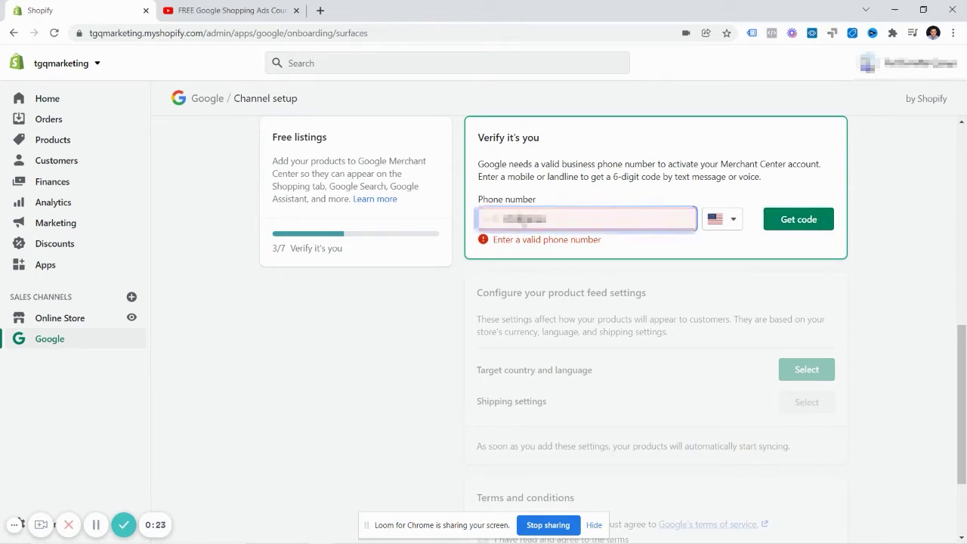
{"action": "left_click", "coordinate": [833, 226]}
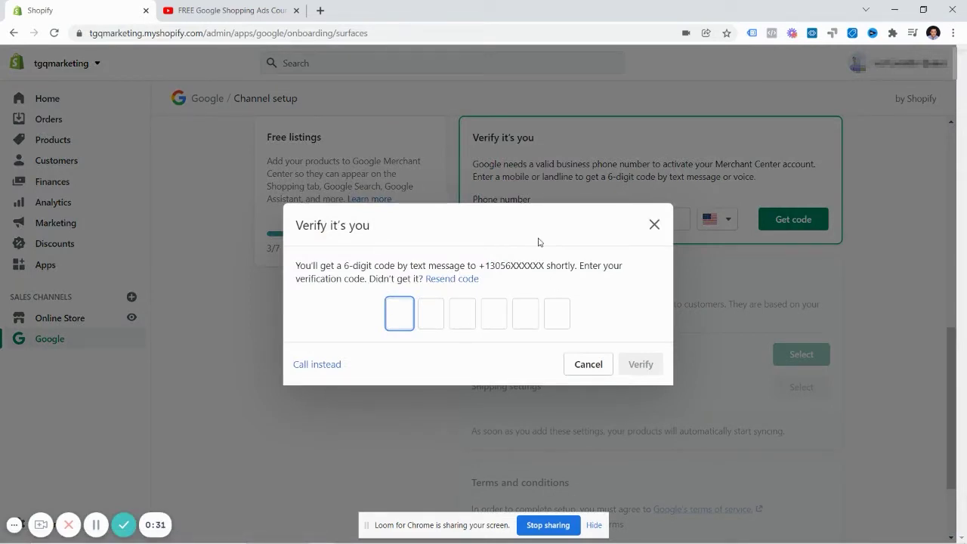
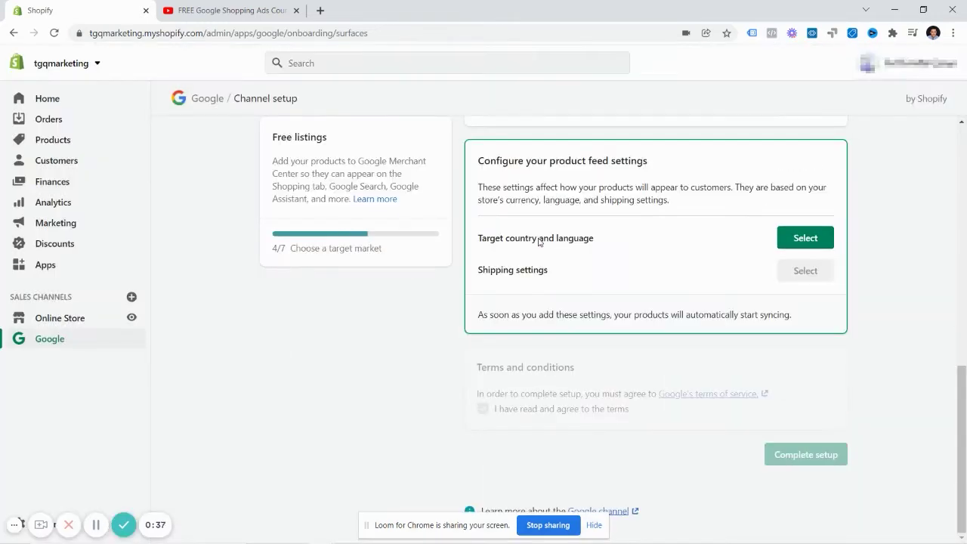
Set the product feed's target country to United States and language to English
{"action": "left_click", "coordinate": [789, 241]}
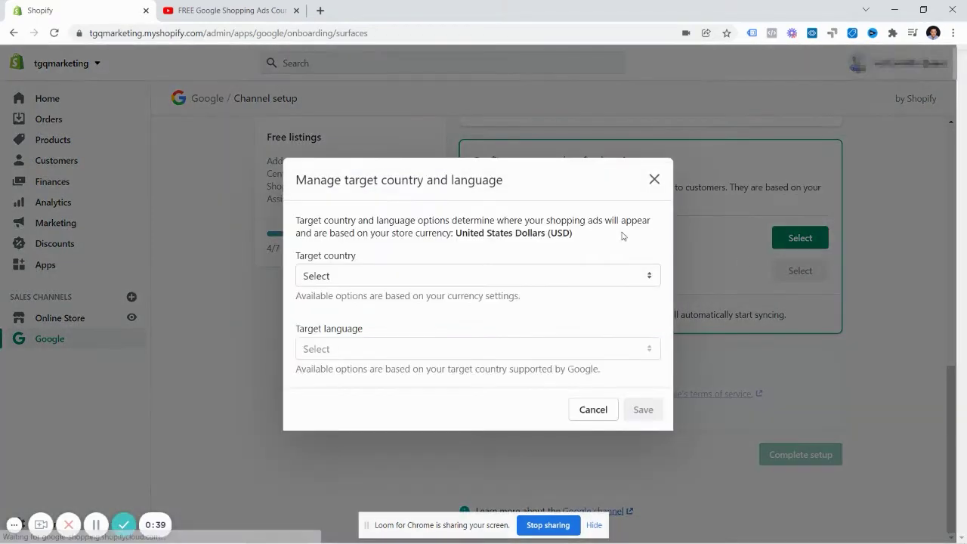
{"action": "left_click", "coordinate": [539, 276]}
{"action": "left_click", "coordinate": [510, 332]}
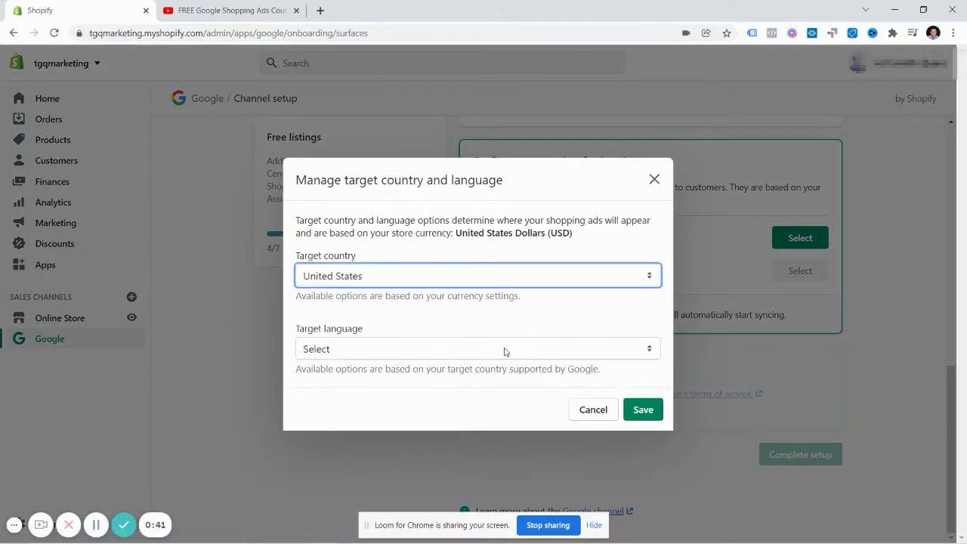
{"action": "left_click", "coordinate": [505, 350]}
{"action": "left_click", "coordinate": [484, 390]}
{"action": "left_click", "coordinate": [629, 413]}
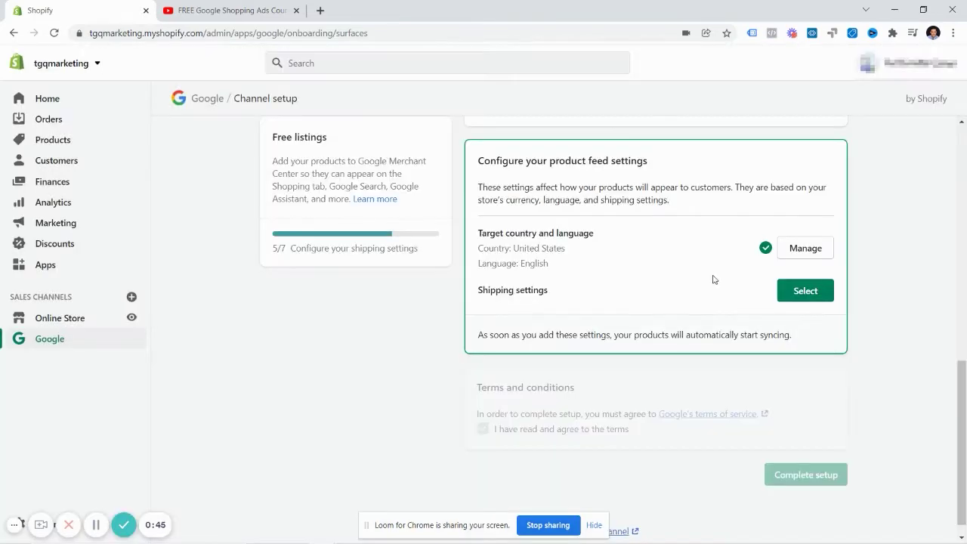
Choose to import shipping settings automatically and save
{"action": "left_click", "coordinate": [790, 291]}
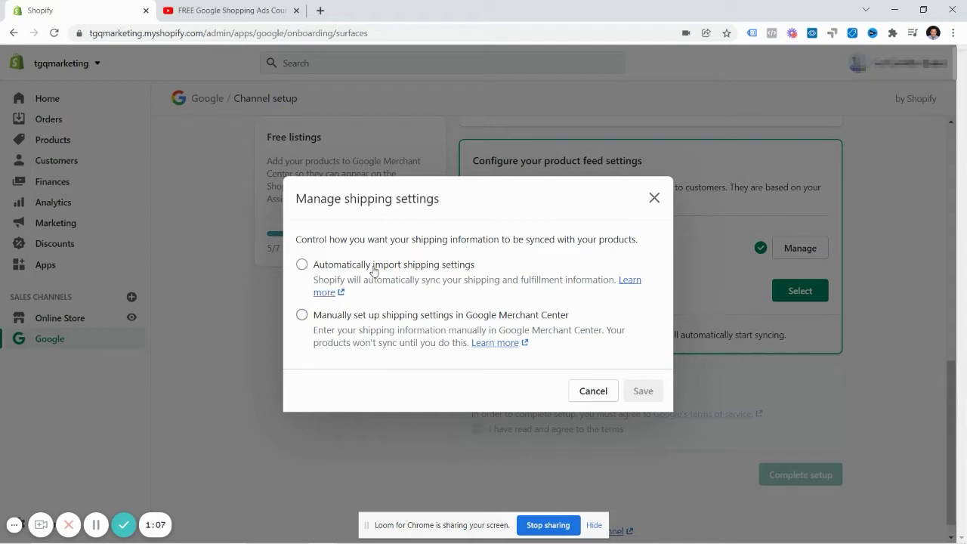
{"action": "left_click", "coordinate": [374, 270]}
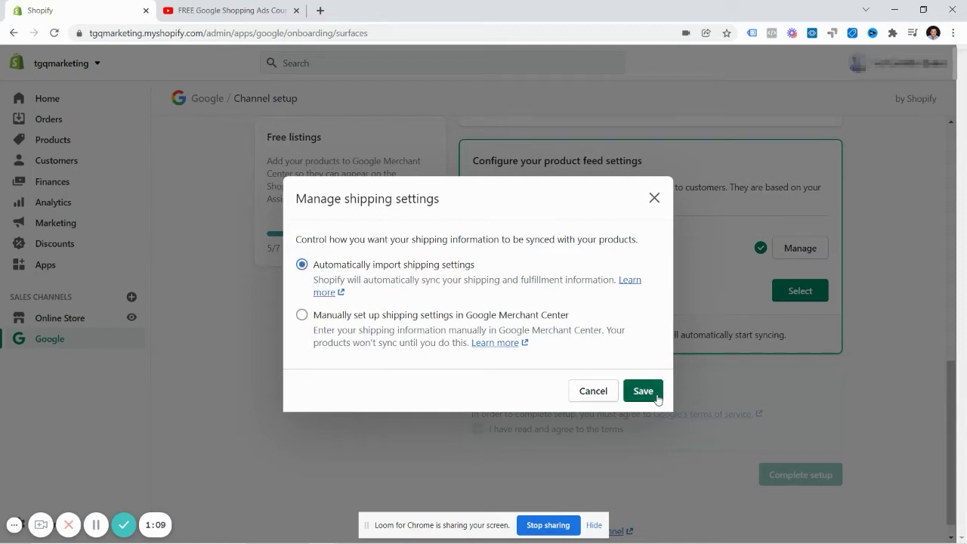
{"action": "left_click", "coordinate": [658, 391]}
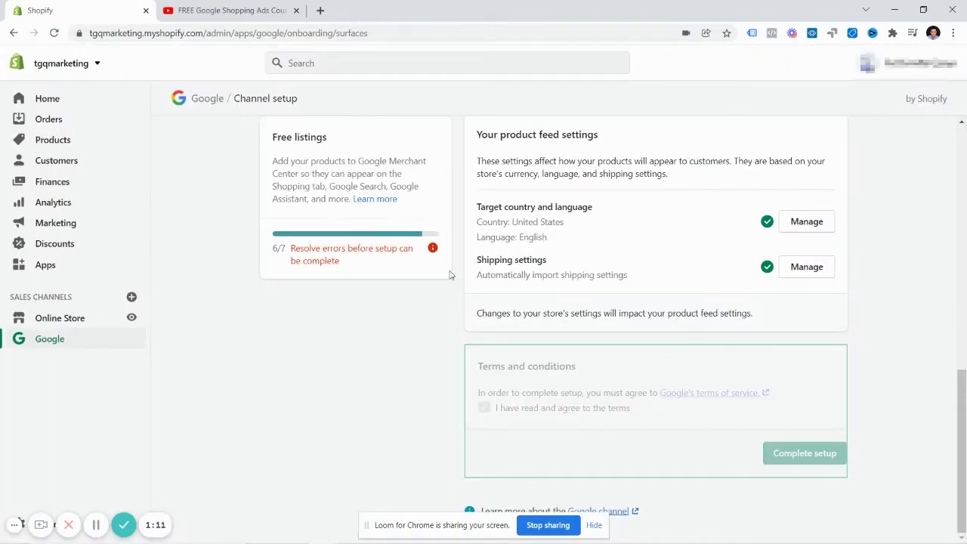
Expand the 'Your shop meets Google Merchant Center's basic requirements' row and review the ticked items
{"action": "scroll", "coordinate": [647, 294], "scroll_direction": "up", "scroll_amount": 5}
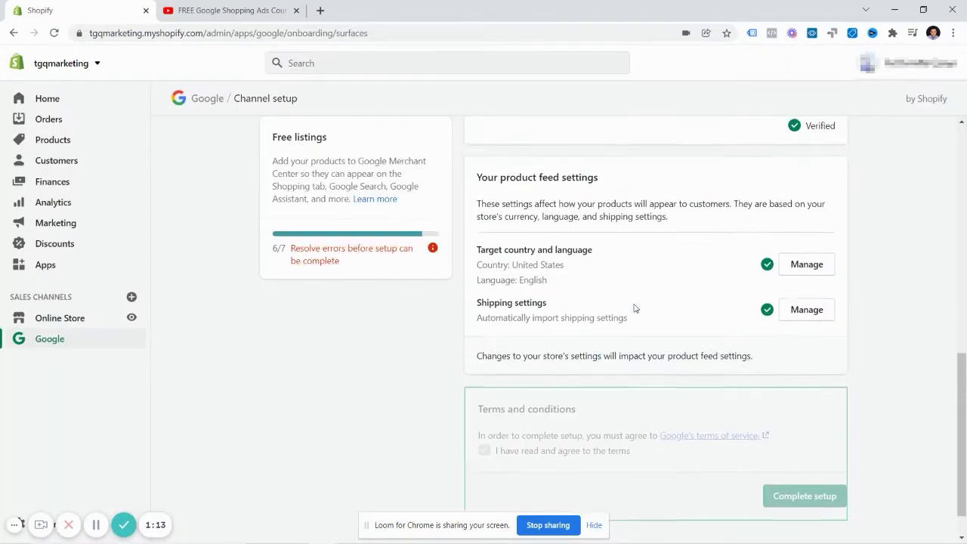
{"action": "scroll", "coordinate": [626, 318], "scroll_direction": "up", "scroll_amount": 2}
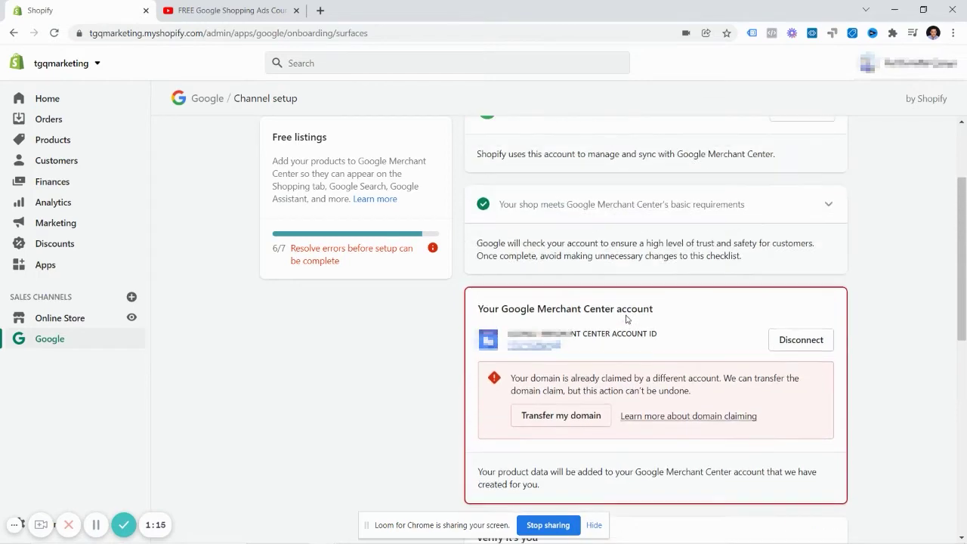
{"action": "scroll", "coordinate": [630, 330], "scroll_direction": "up", "scroll_amount": 2}
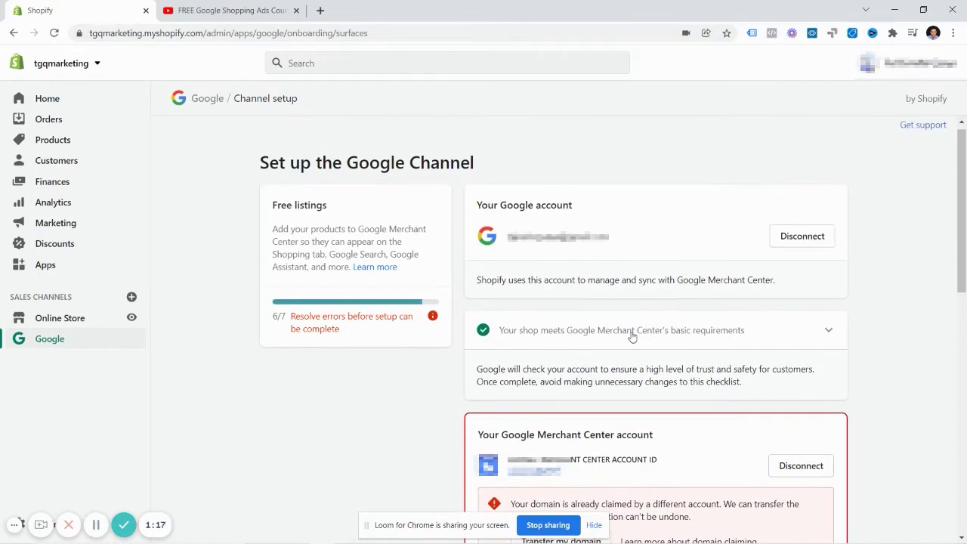
{"action": "left_click", "coordinate": [632, 337]}
{"action": "scroll", "coordinate": [633, 333], "scroll_direction": "down", "scroll_amount": 2}
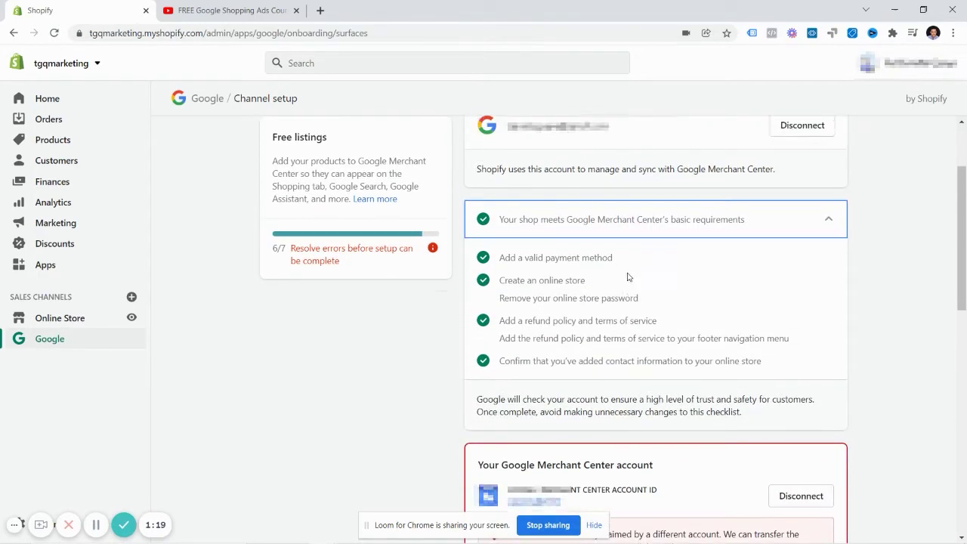
{"action": "scroll", "coordinate": [627, 277], "scroll_direction": "up", "scroll_amount": 2}
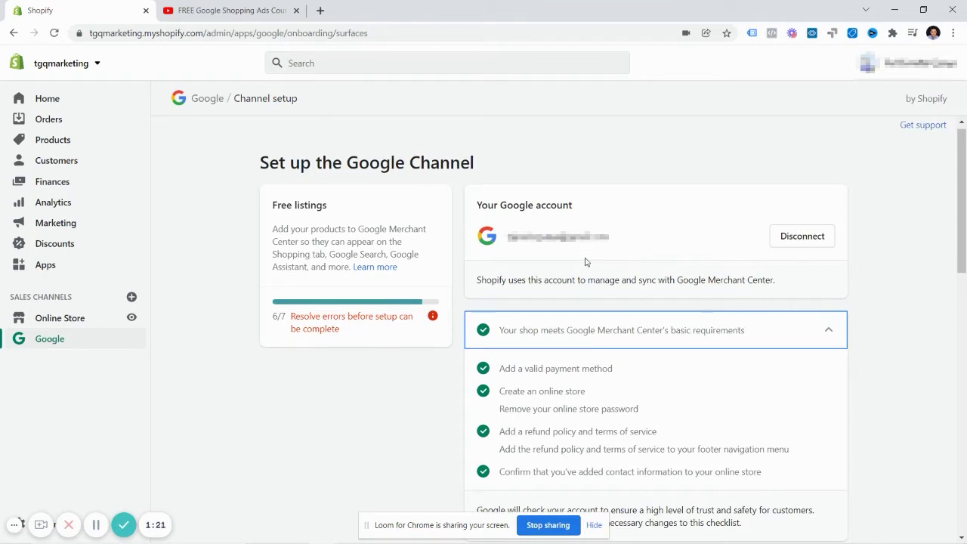
{"action": "scroll", "coordinate": [585, 262], "scroll_direction": "down", "scroll_amount": 1}
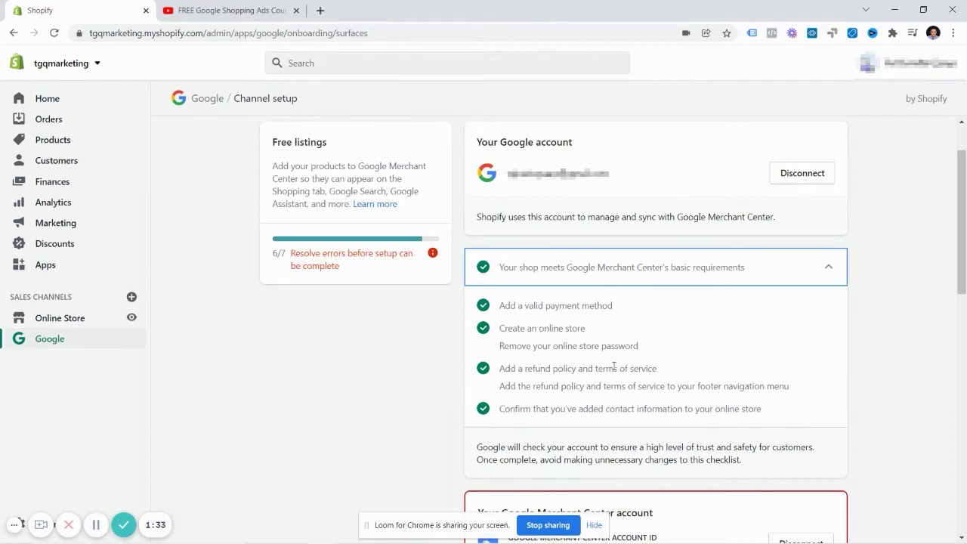
{"action": "scroll", "coordinate": [607, 381], "scroll_direction": "down", "scroll_amount": 1}
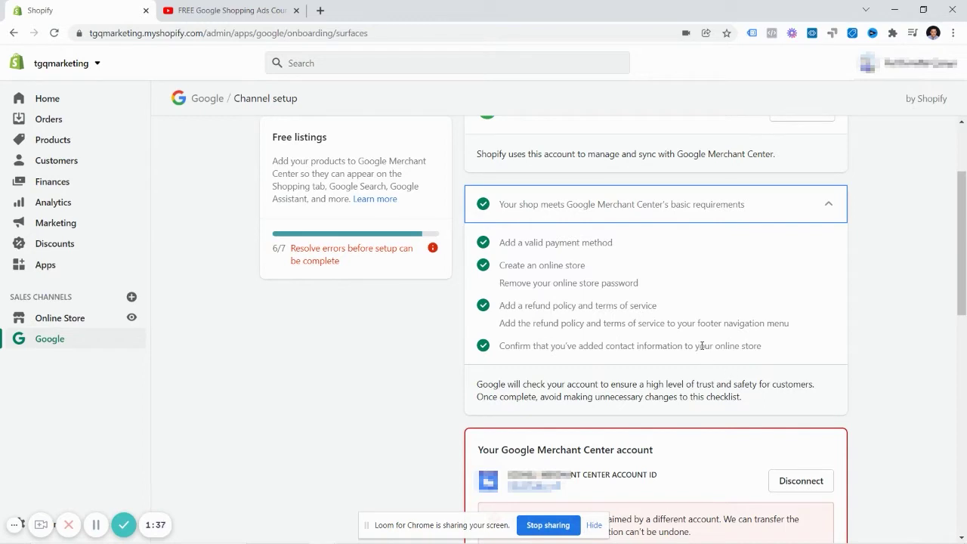
{"action": "left_click", "coordinate": [15, 524]}
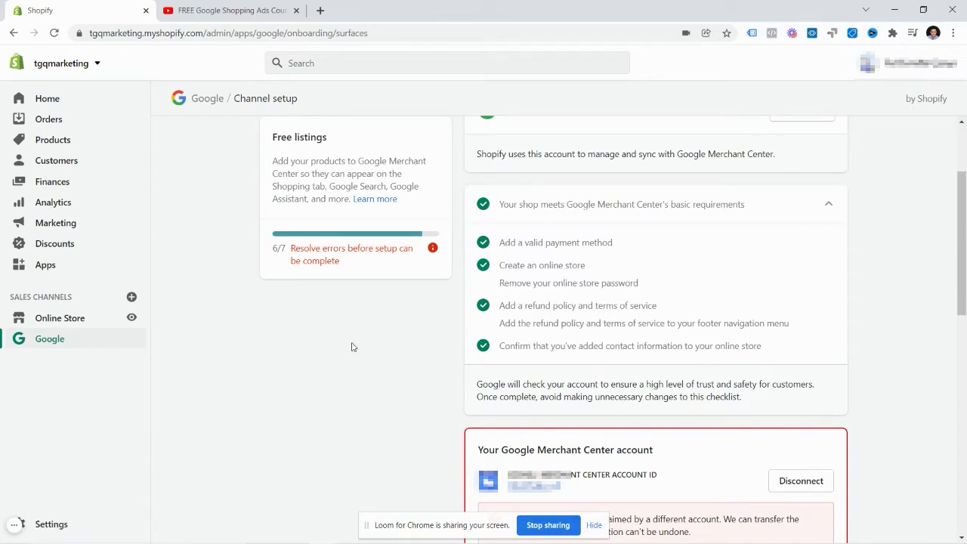
Go to the store Settings and open the Policies page
{"action": "left_click", "coordinate": [46, 524]}
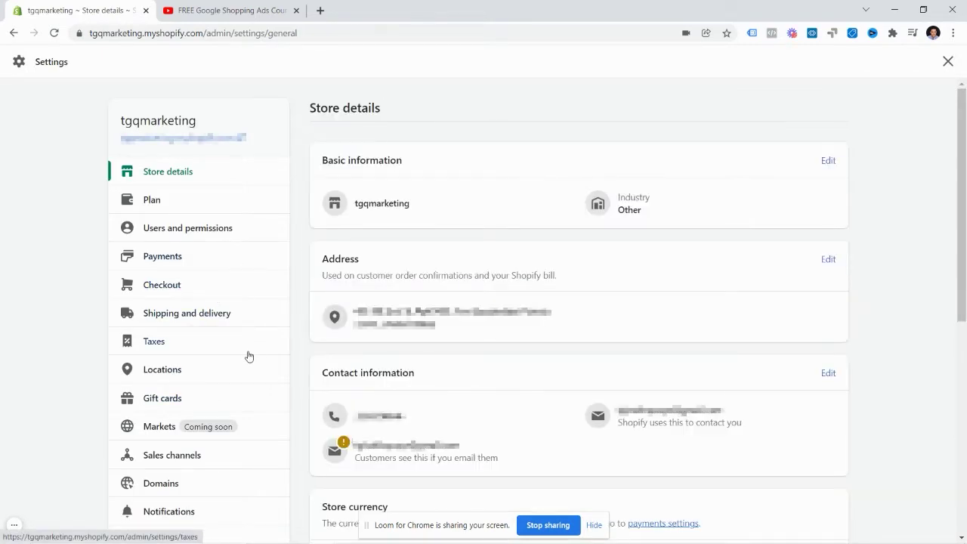
{"action": "scroll", "coordinate": [250, 351], "scroll_direction": "down", "scroll_amount": 1}
{"action": "scroll", "coordinate": [249, 351], "scroll_direction": "up", "scroll_amount": 1}
{"action": "scroll", "coordinate": [249, 350], "scroll_direction": "down", "scroll_amount": 2}
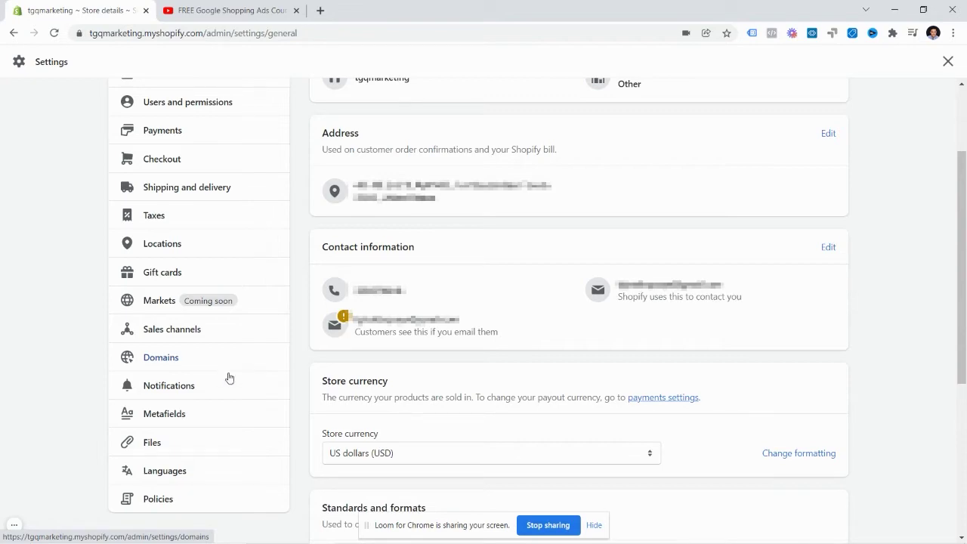
{"action": "left_click", "coordinate": [234, 499]}
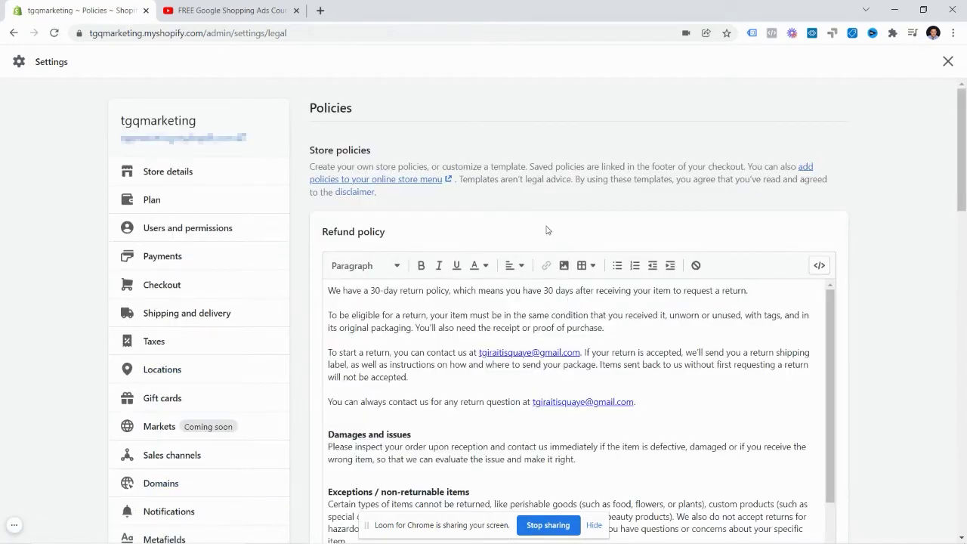
Review the store policies, then go back to the Google channel setup page
{"action": "scroll", "coordinate": [546, 229], "scroll_direction": "down", "scroll_amount": 2}
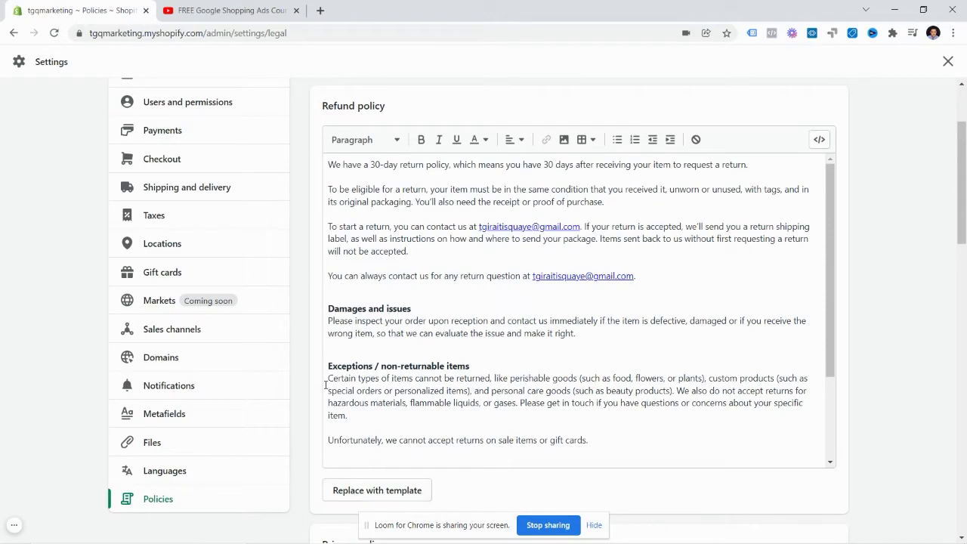
{"action": "scroll", "coordinate": [326, 376], "scroll_direction": "down", "scroll_amount": 2}
{"action": "scroll", "coordinate": [326, 388], "scroll_direction": "down", "scroll_amount": 10}
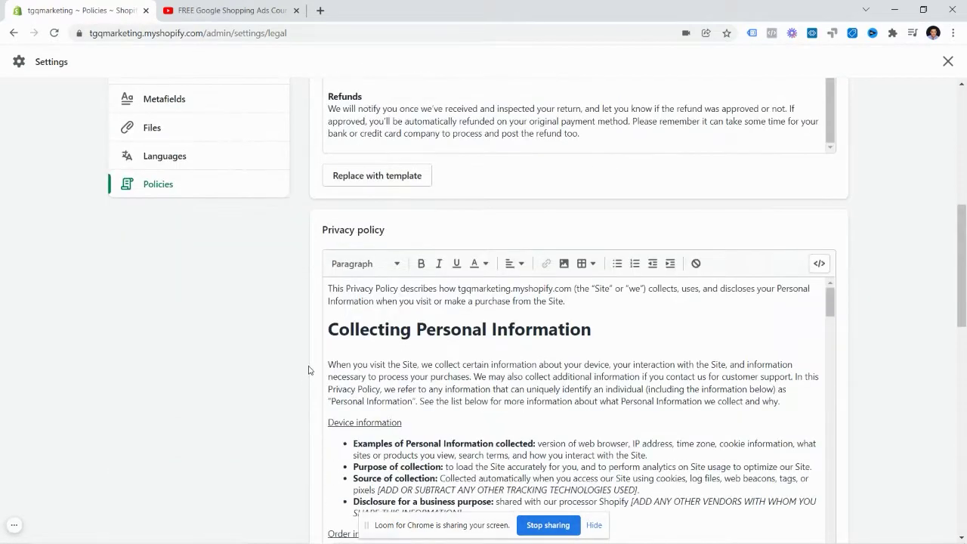
{"action": "scroll", "coordinate": [324, 361], "scroll_direction": "down", "scroll_amount": 5}
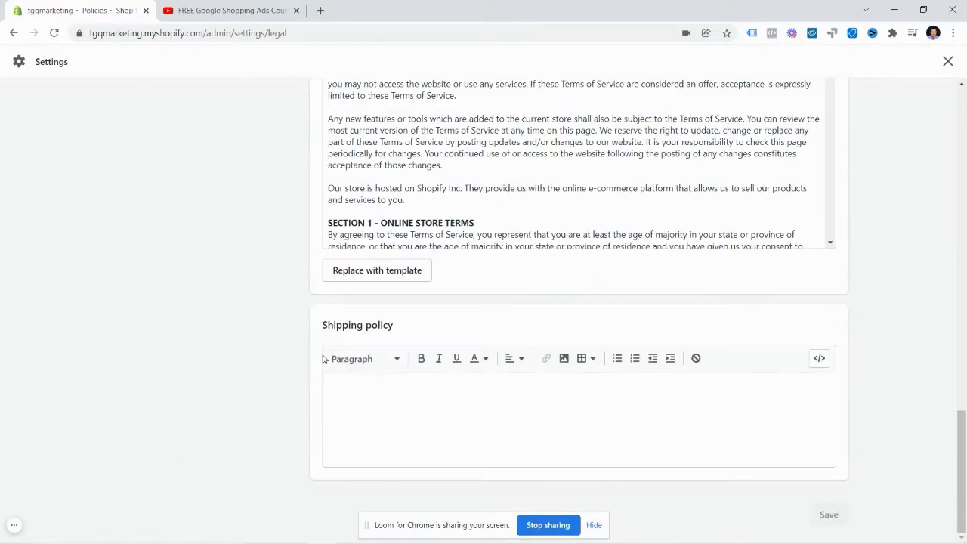
{"action": "scroll", "coordinate": [322, 356], "scroll_direction": "up", "scroll_amount": 15}
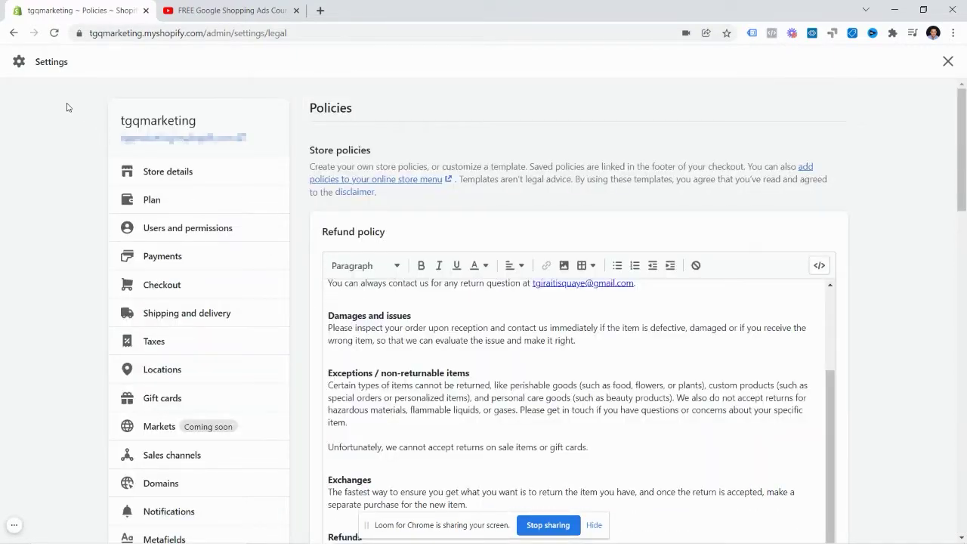
{"action": "left_click", "coordinate": [11, 33]}
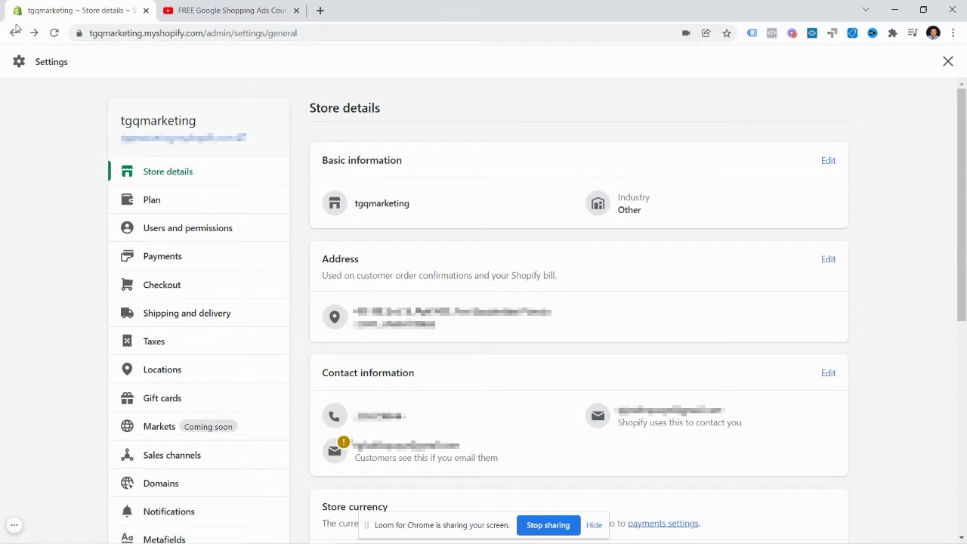
{"action": "left_click", "coordinate": [14, 33]}
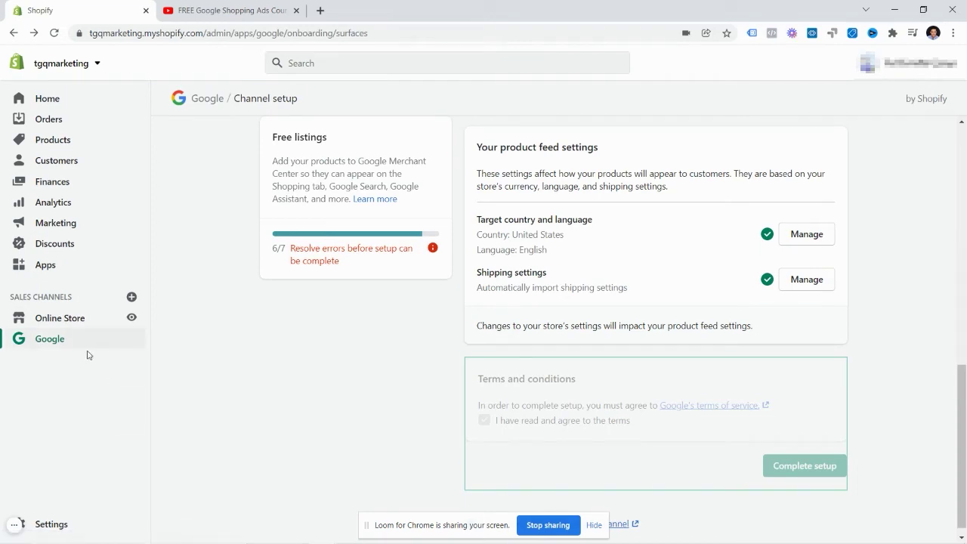
Expand the Merchant Center basic requirements row, revealing the domain-already-claimed warning
{"action": "scroll", "coordinate": [604, 250], "scroll_direction": "up", "scroll_amount": 6}
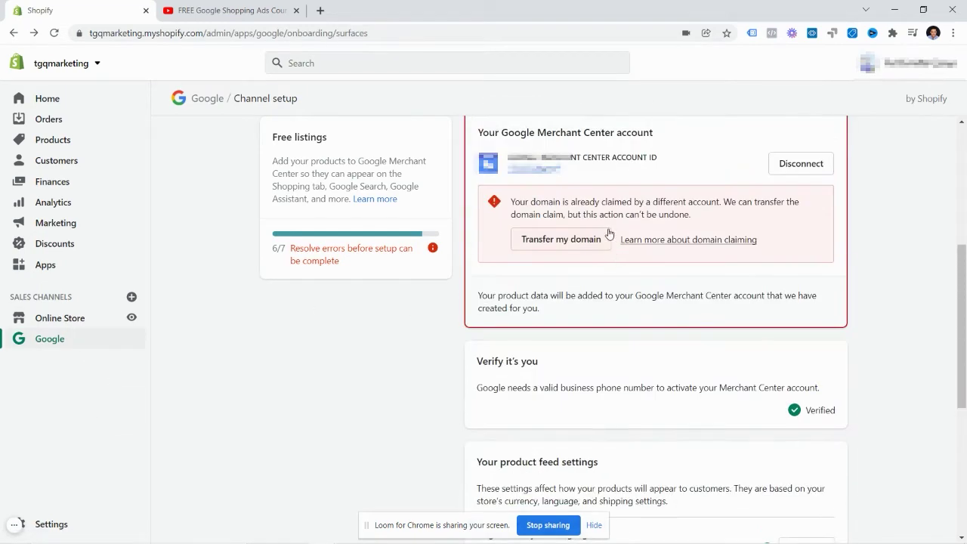
{"action": "left_click", "coordinate": [604, 284]}
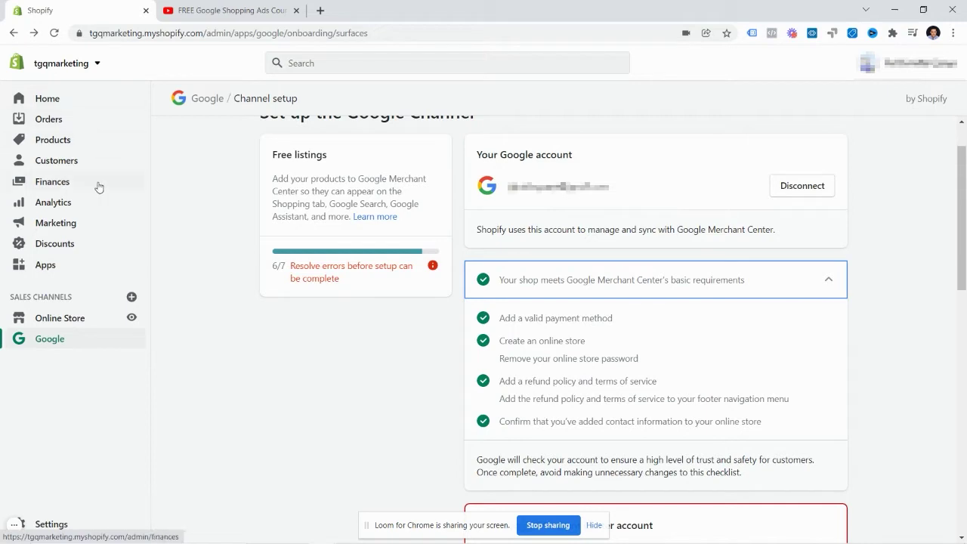
Open the live Dawn theme in the editor and scroll down to the home page footer
{"action": "left_click", "coordinate": [82, 321]}
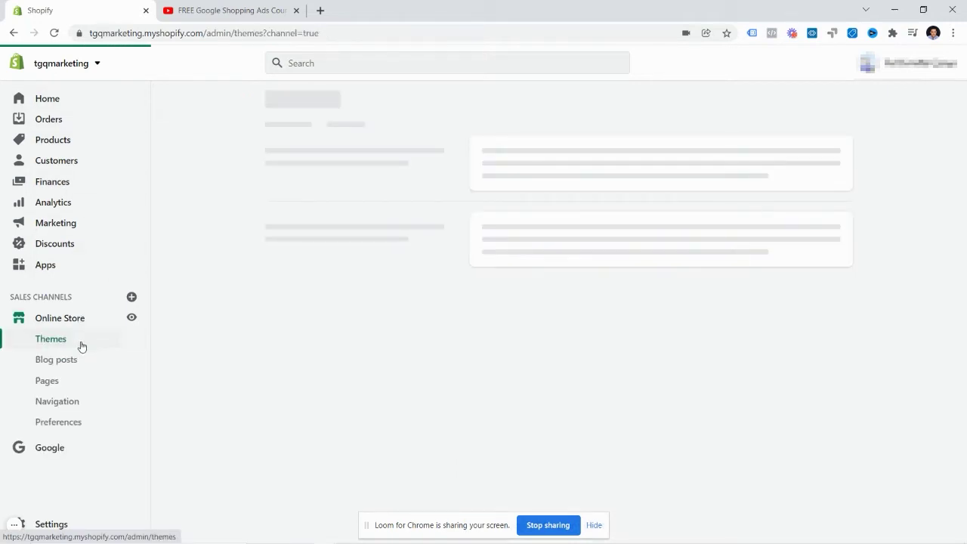
{"action": "left_click", "coordinate": [804, 150]}
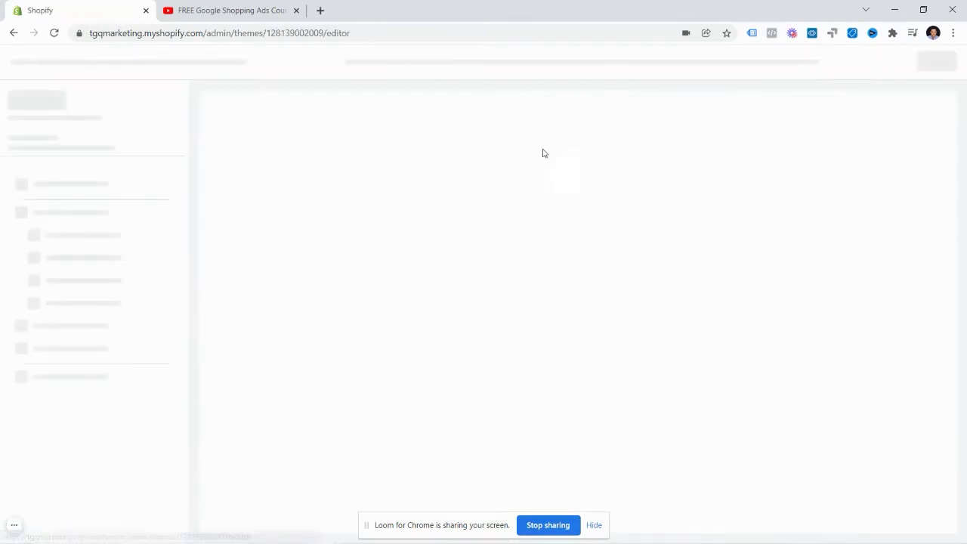
{"action": "scroll", "coordinate": [493, 227], "scroll_direction": "down", "scroll_amount": 15}
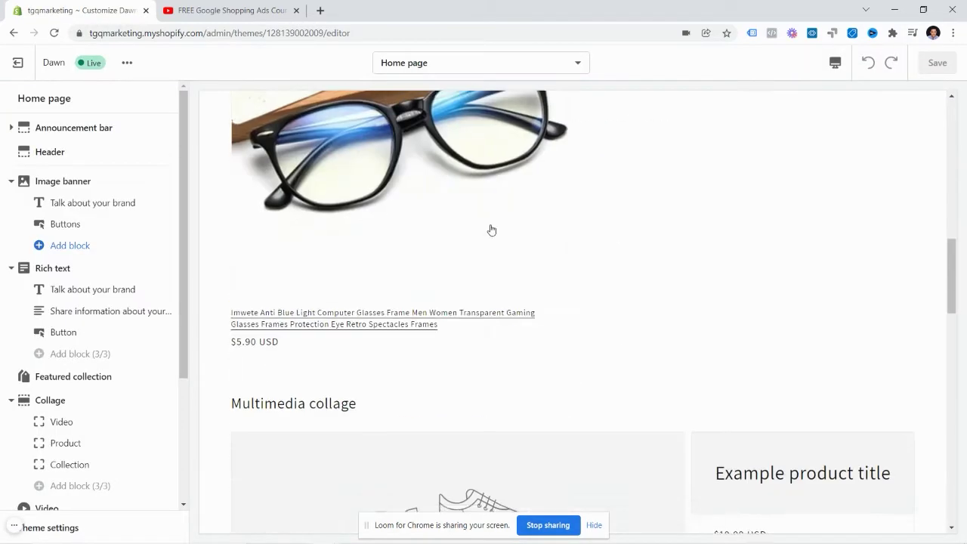
{"action": "scroll", "coordinate": [495, 277], "scroll_direction": "down", "scroll_amount": 4}
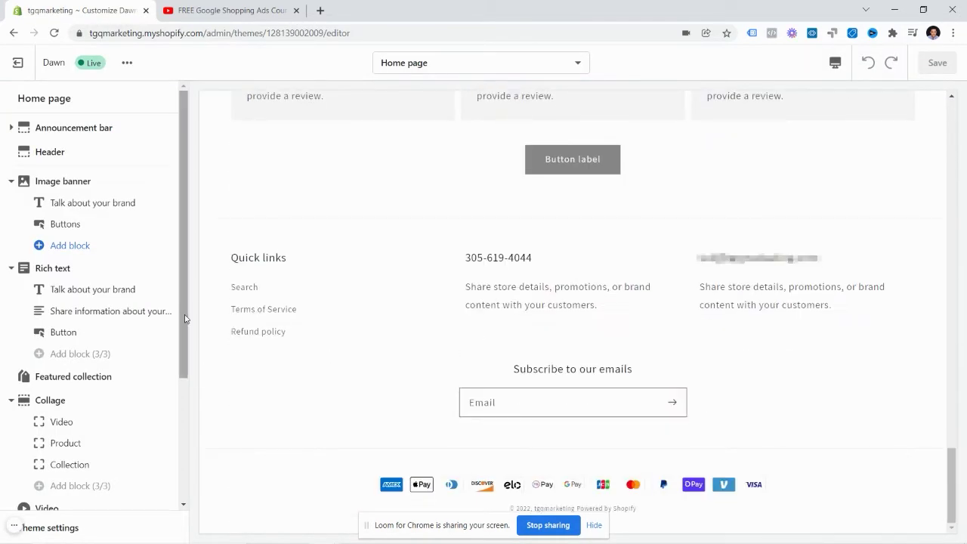
{"action": "scroll", "coordinate": [106, 378], "scroll_direction": "down", "scroll_amount": 5}
Check the Footer section's Quick links and contact blocks, then exit to the Themes page
{"action": "left_click", "coordinate": [89, 491]}
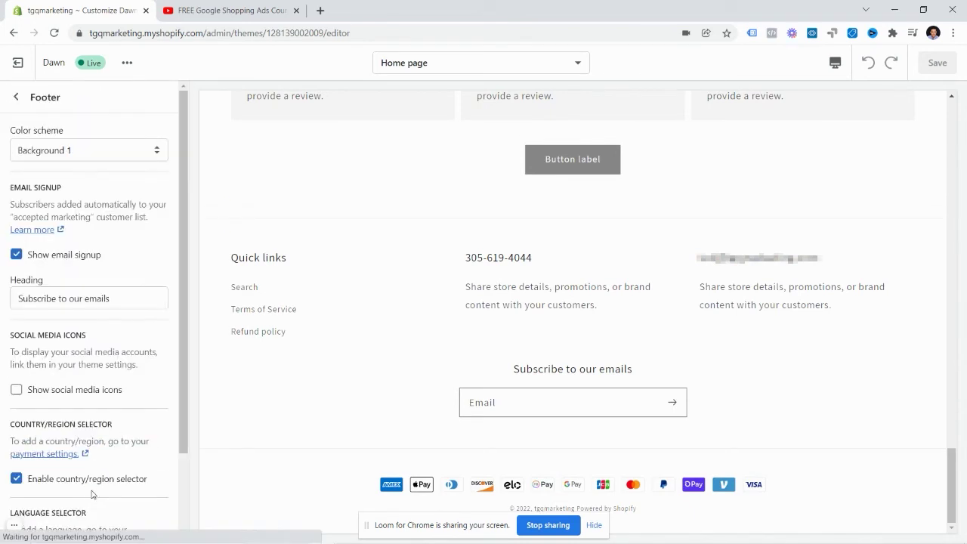
{"action": "scroll", "coordinate": [129, 423], "scroll_direction": "down", "scroll_amount": 1}
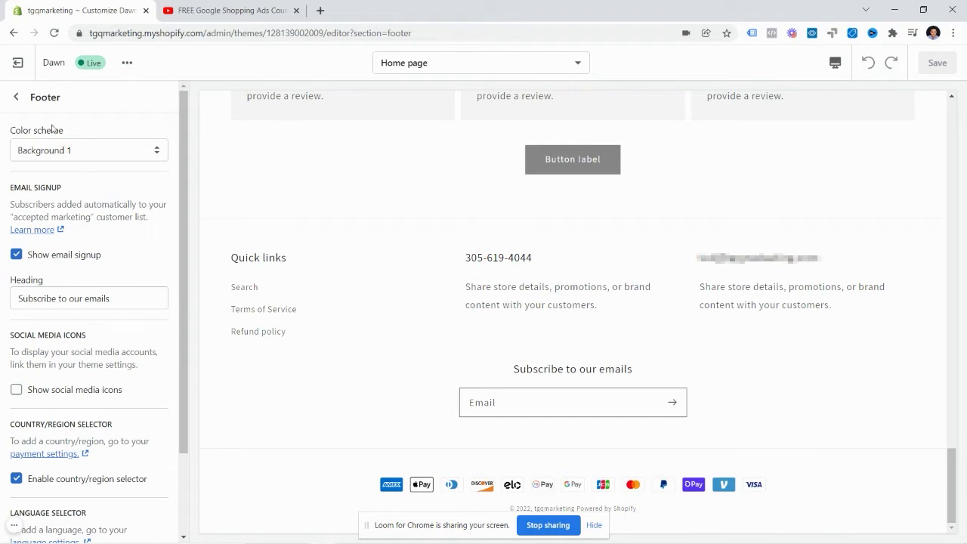
{"action": "left_click", "coordinate": [17, 99]}
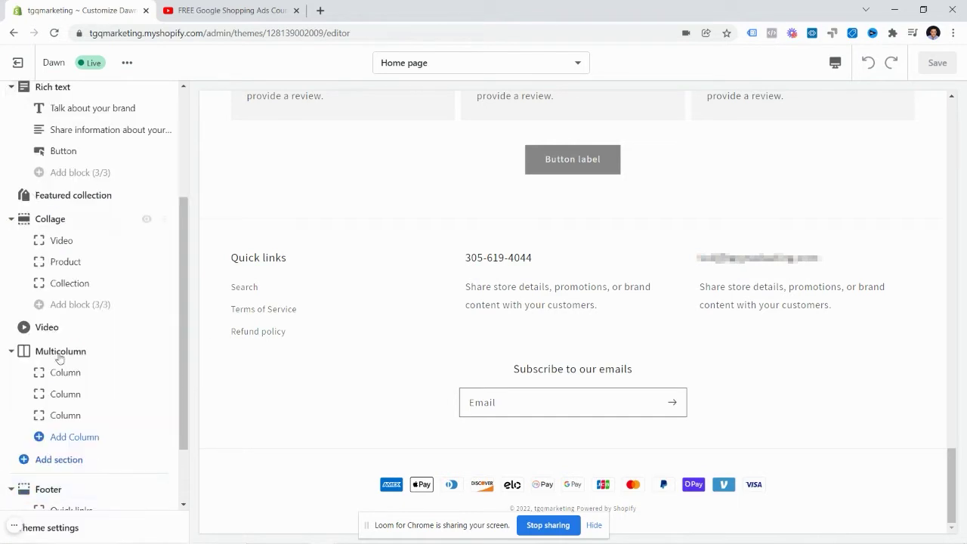
{"action": "scroll", "coordinate": [114, 484], "scroll_direction": "down", "scroll_amount": 2}
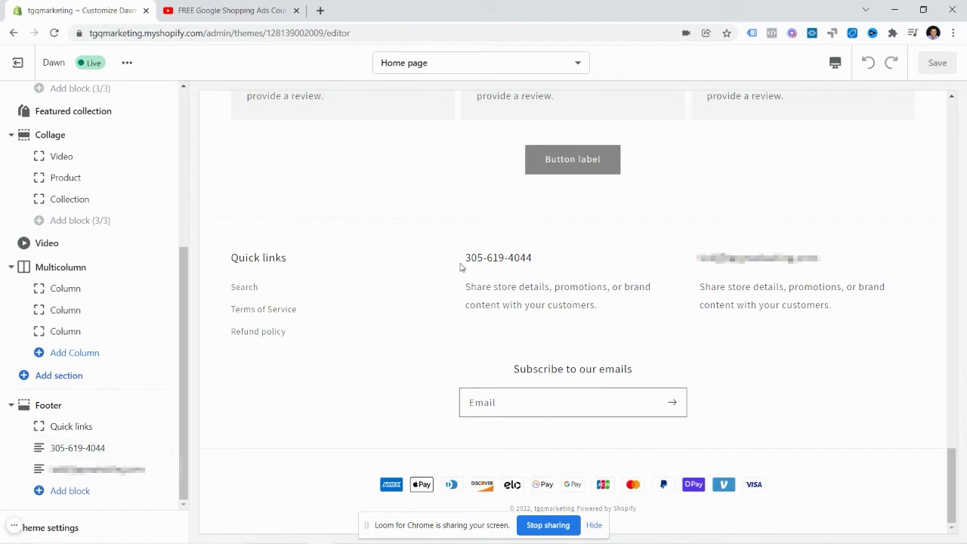
{"action": "scroll", "coordinate": [609, 267], "scroll_direction": "up", "scroll_amount": 15}
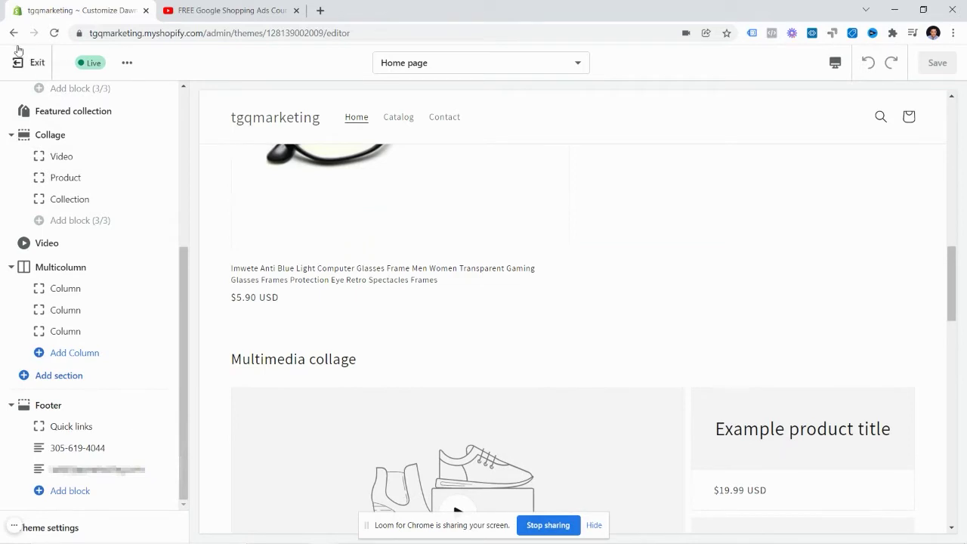
{"action": "left_click", "coordinate": [13, 32]}
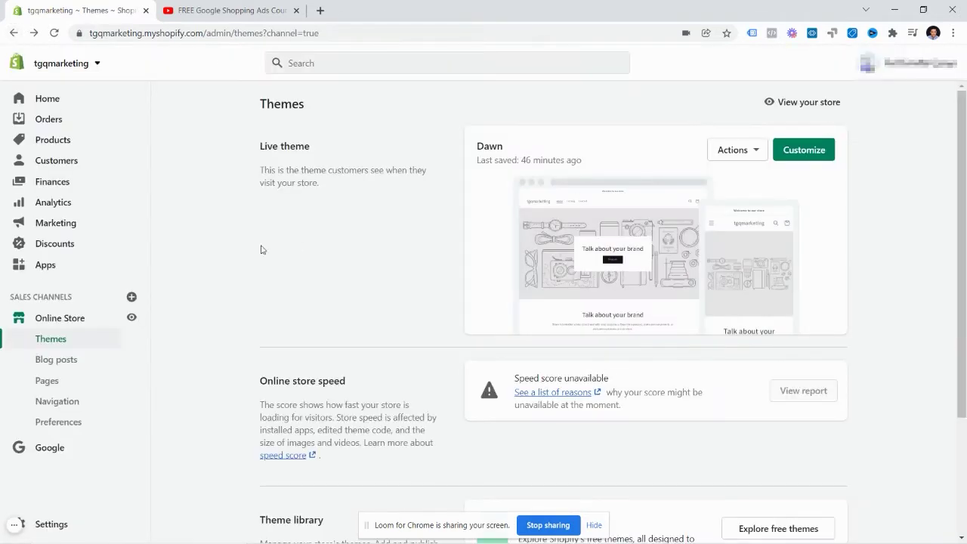
Open the Google sales channel, expand the requirements checklist and scroll to the Merchant Center account card
{"action": "left_click", "coordinate": [95, 449]}
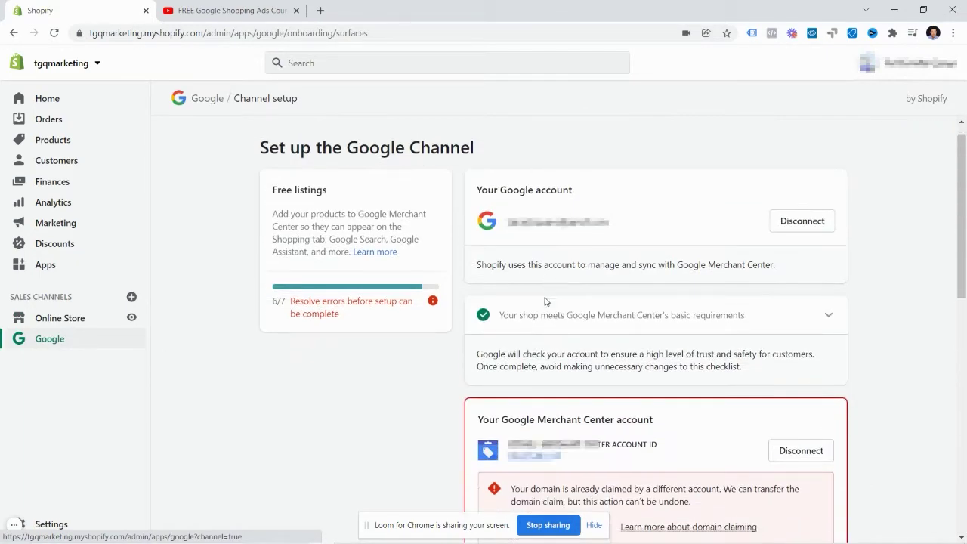
{"action": "left_click", "coordinate": [840, 206]}
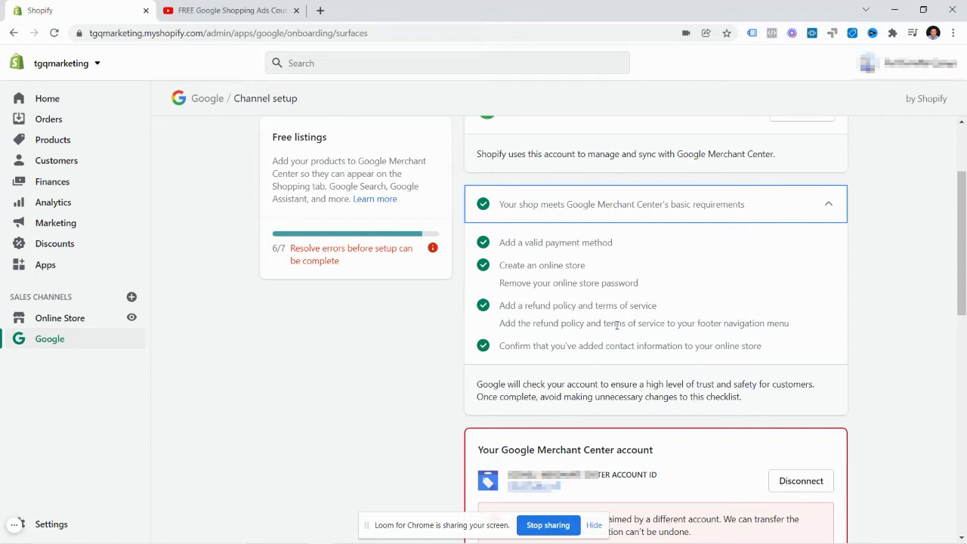
{"action": "scroll", "coordinate": [639, 314], "scroll_direction": "down", "scroll_amount": 2}
{"action": "scroll", "coordinate": [666, 294], "scroll_direction": "down", "scroll_amount": 2}
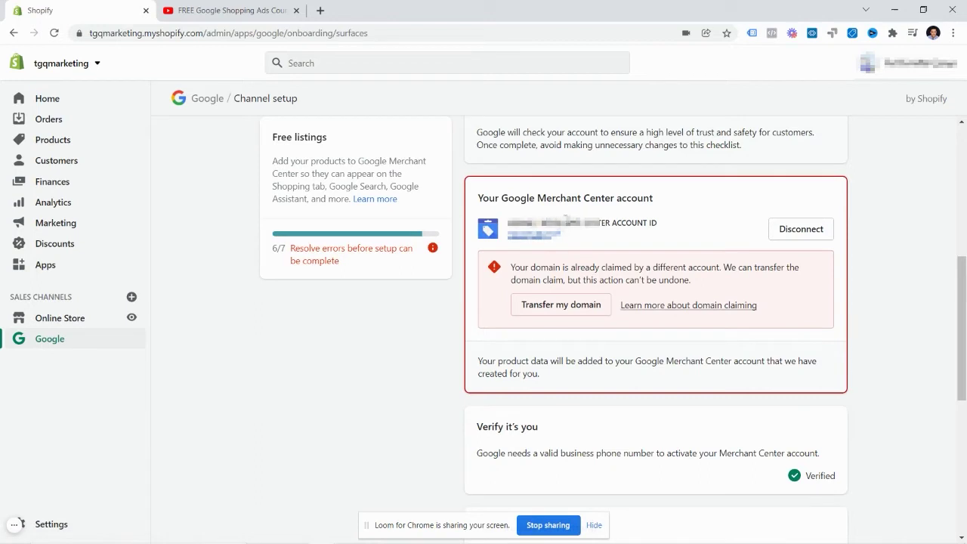
Transfer the store domain claim to this Merchant Center account, then open the account in a new tab
{"action": "left_click", "coordinate": [579, 305]}
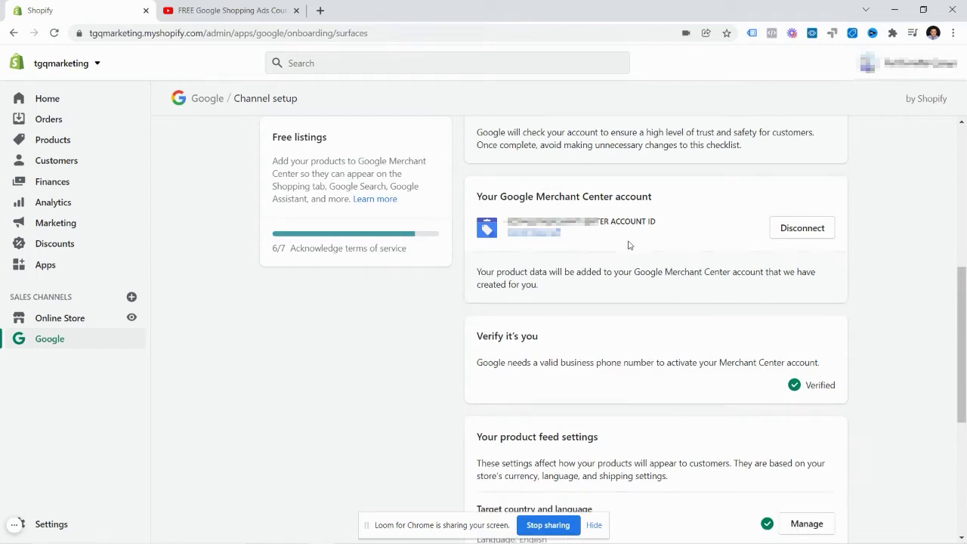
{"action": "scroll", "coordinate": [628, 245], "scroll_direction": "up", "scroll_amount": 5}
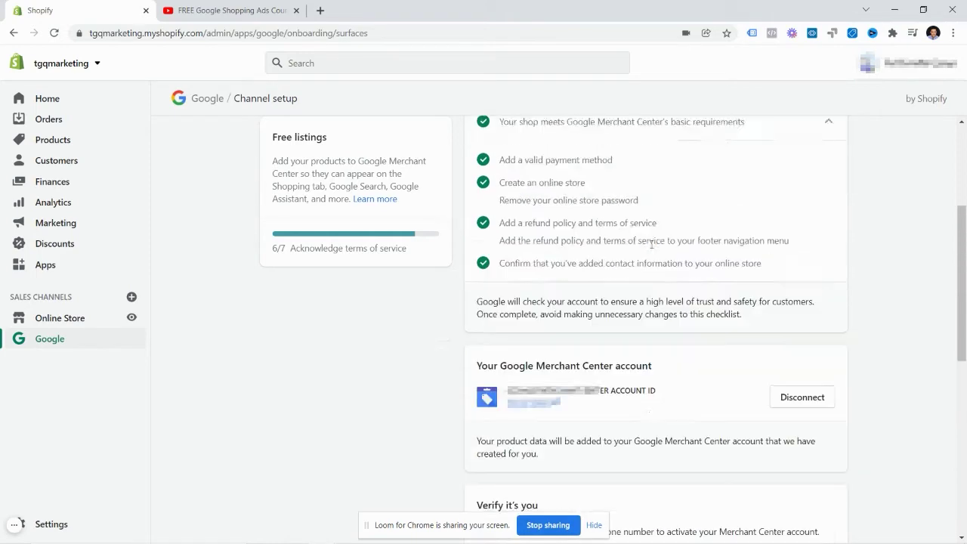
{"action": "scroll", "coordinate": [711, 249], "scroll_direction": "down", "scroll_amount": 3}
{"action": "scroll", "coordinate": [715, 302], "scroll_direction": "down", "scroll_amount": 2}
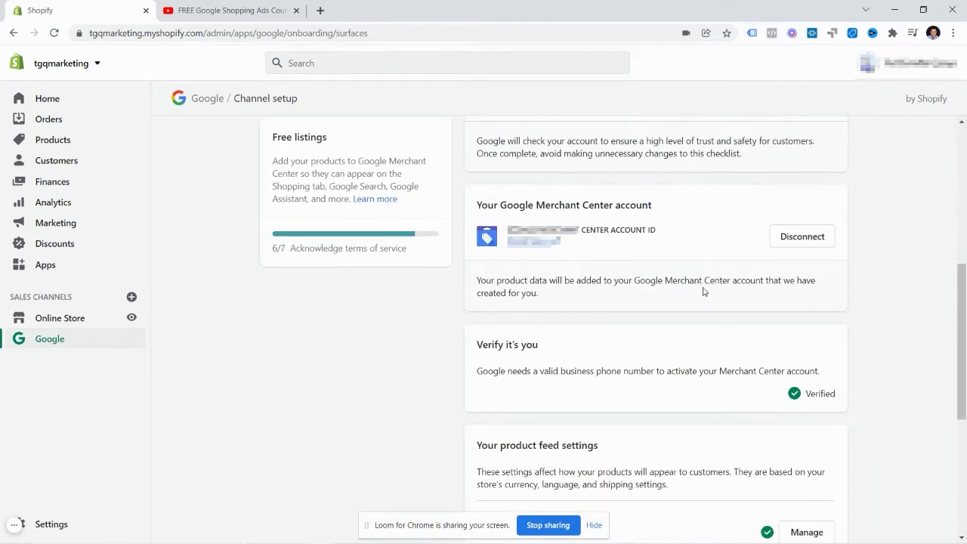
{"action": "left_click", "coordinate": [544, 244]}
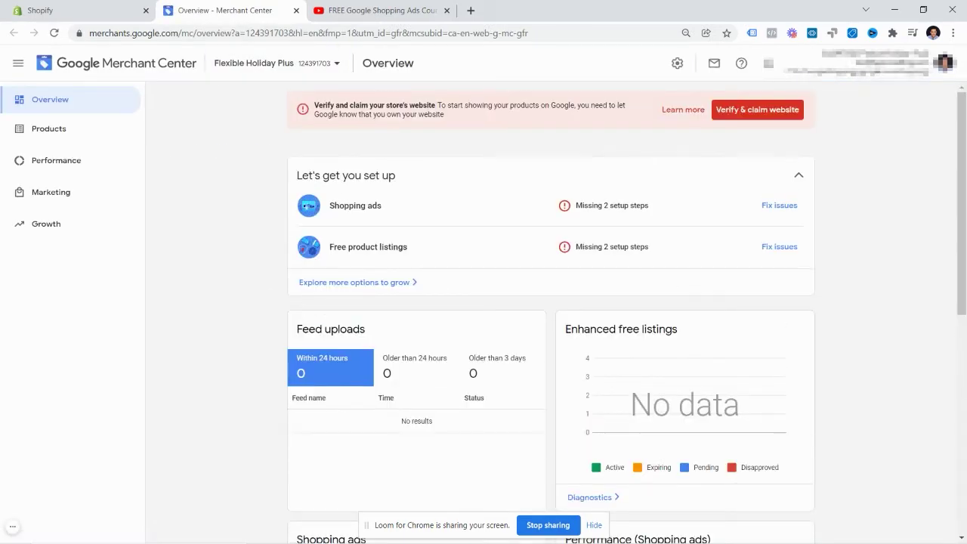
Switch Google Merchant Center to the tgqmarketing account's Overview
{"action": "left_click", "coordinate": [945, 63]}
{"action": "left_click", "coordinate": [890, 208]}
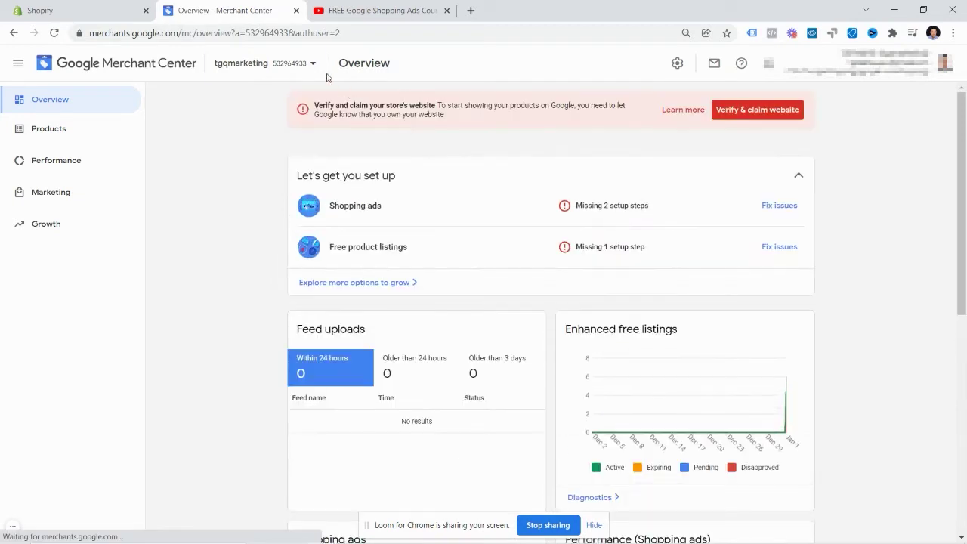
{"action": "left_click", "coordinate": [313, 63]}
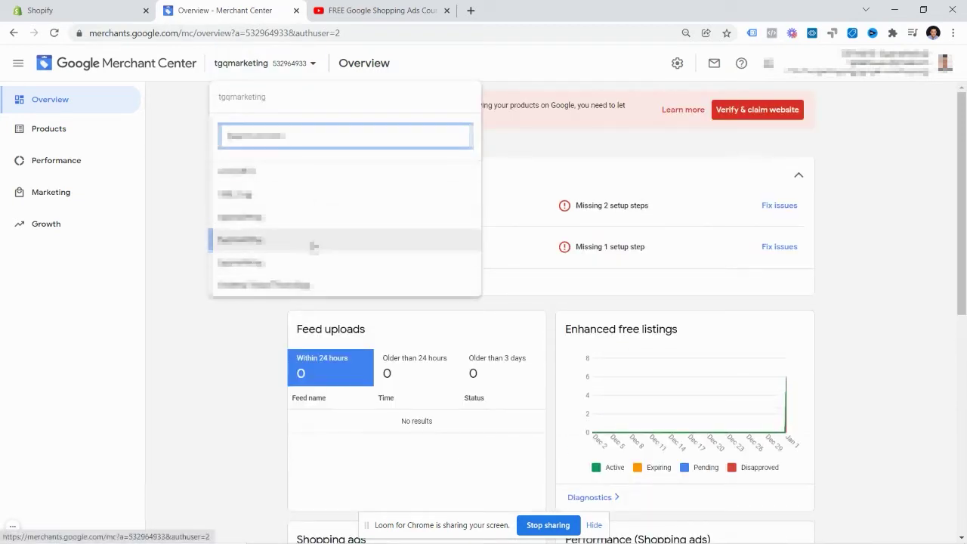
{"action": "left_click", "coordinate": [313, 241]}
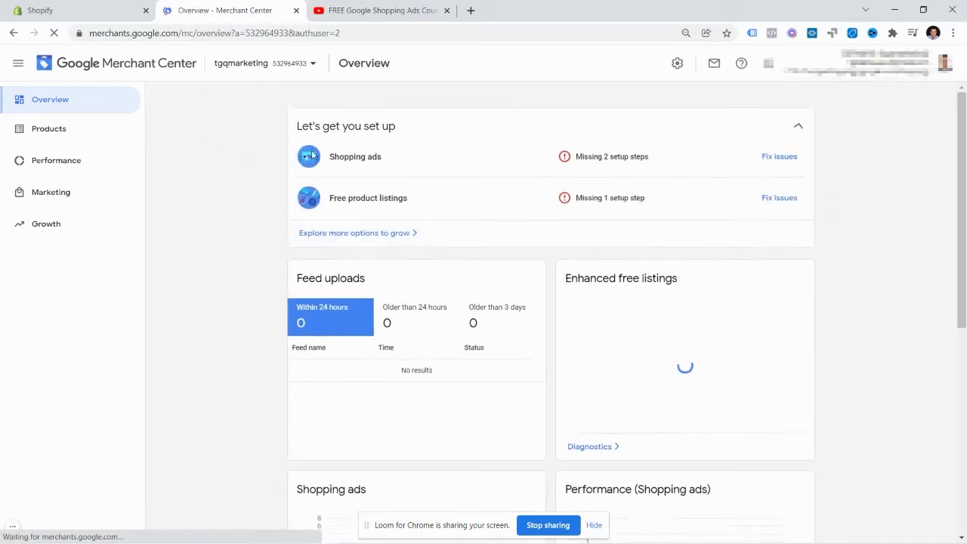
Back in Shopify, accept the terms and complete the Google channel setup, reaching free listings 7/7
{"action": "left_click", "coordinate": [114, 6]}
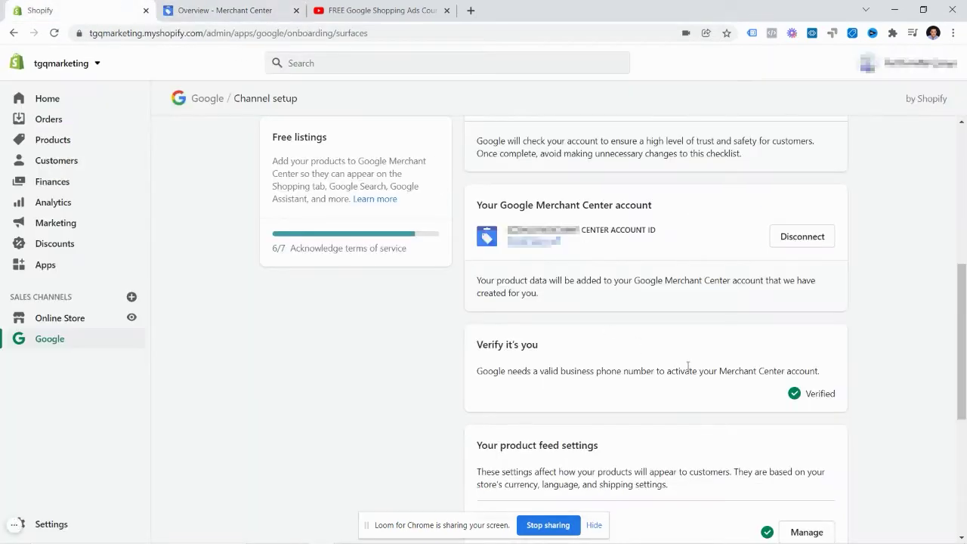
{"action": "scroll", "coordinate": [686, 363], "scroll_direction": "up", "scroll_amount": 1}
{"action": "scroll", "coordinate": [674, 323], "scroll_direction": "up", "scroll_amount": 1}
{"action": "scroll", "coordinate": [669, 305], "scroll_direction": "down", "scroll_amount": 4}
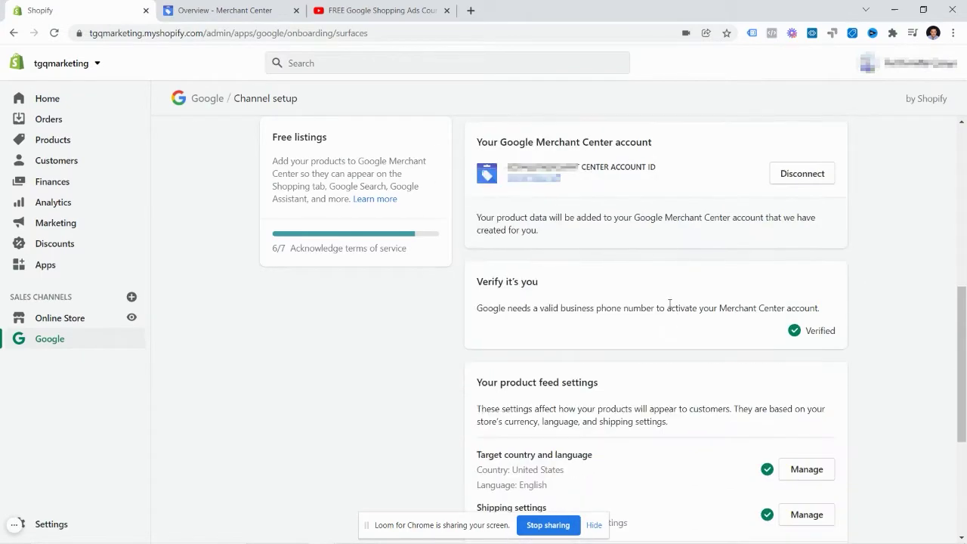
{"action": "scroll", "coordinate": [684, 287], "scroll_direction": "down", "scroll_amount": 2}
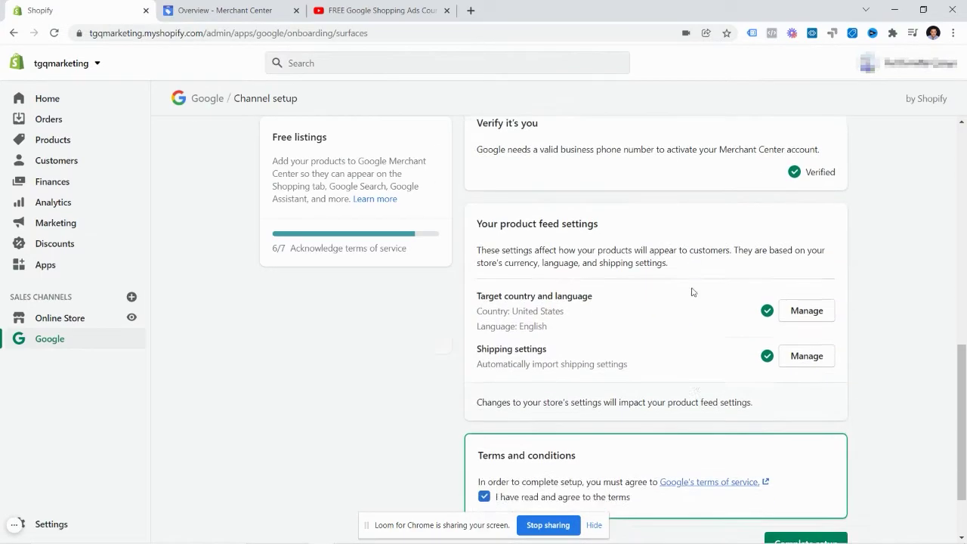
{"action": "scroll", "coordinate": [736, 401], "scroll_direction": "up", "scroll_amount": 10}
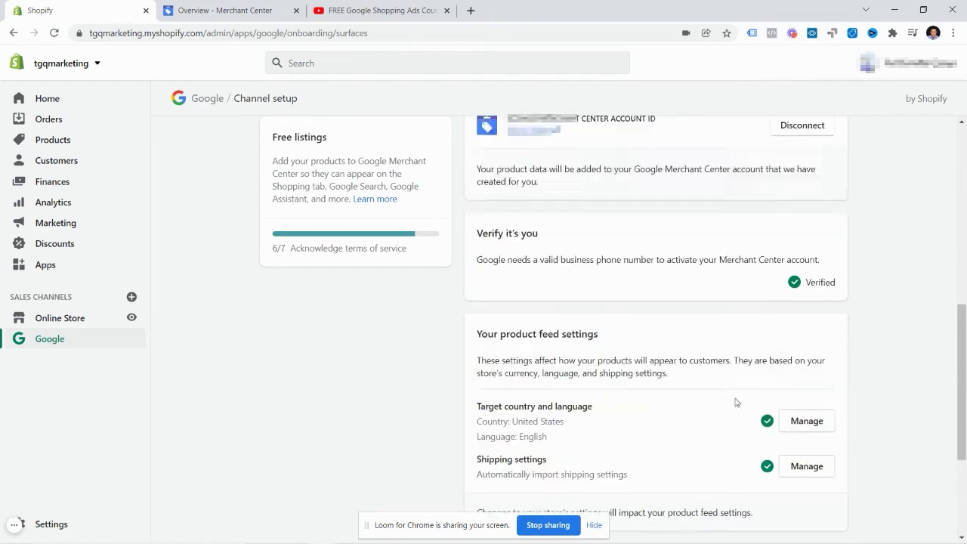
{"action": "scroll", "coordinate": [708, 356], "scroll_direction": "down", "scroll_amount": 10}
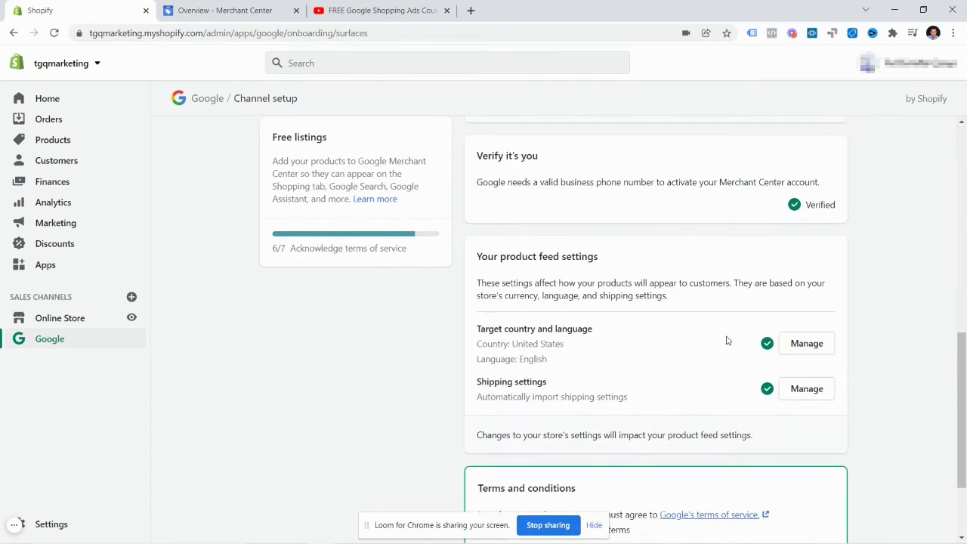
{"action": "left_click", "coordinate": [805, 455]}
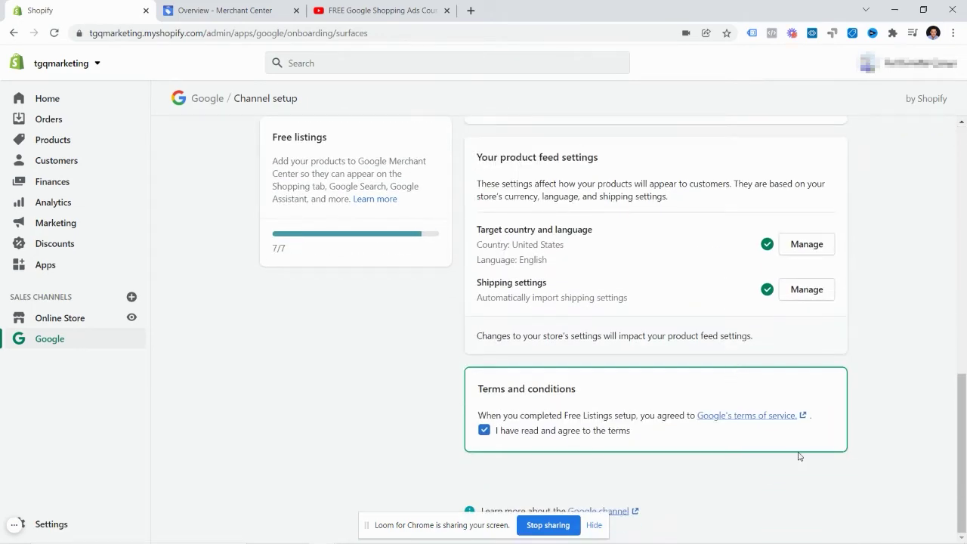
{"action": "scroll", "coordinate": [665, 275], "scroll_direction": "down", "scroll_amount": 4}
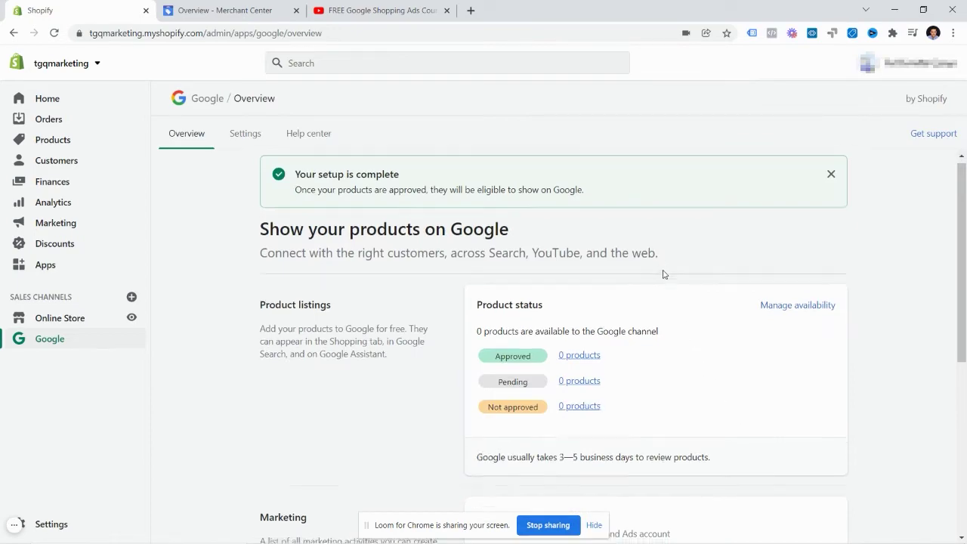
{"action": "scroll", "coordinate": [664, 278], "scroll_direction": "up", "scroll_amount": 3}
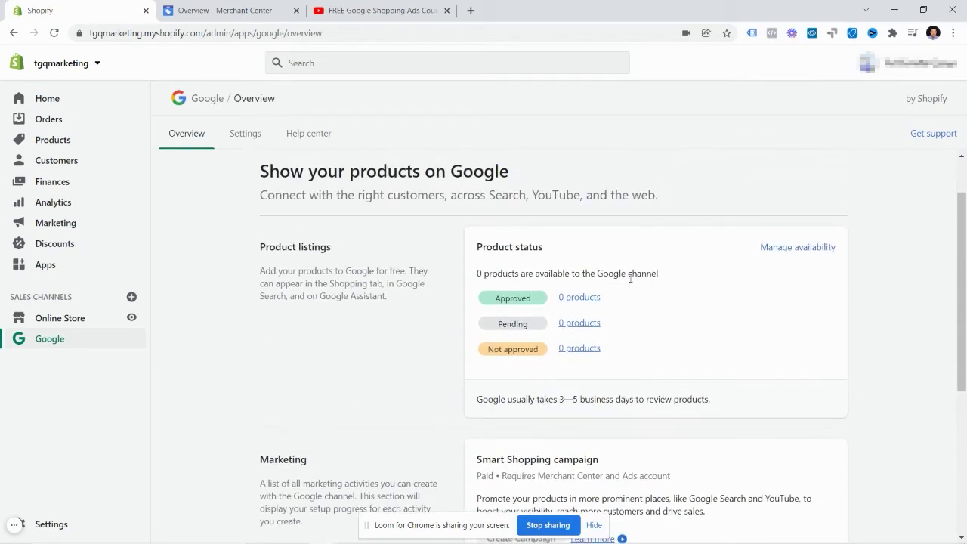
Open the Google product bulk editor, set the glasses' Custom product value, and add the SKU field
{"action": "left_click", "coordinate": [791, 251]}
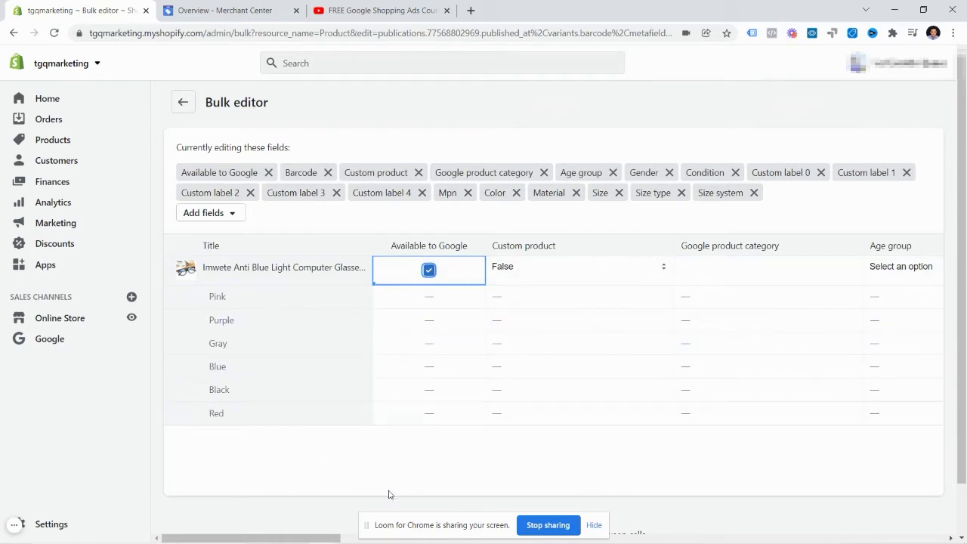
{"action": "left_click", "coordinate": [574, 275]}
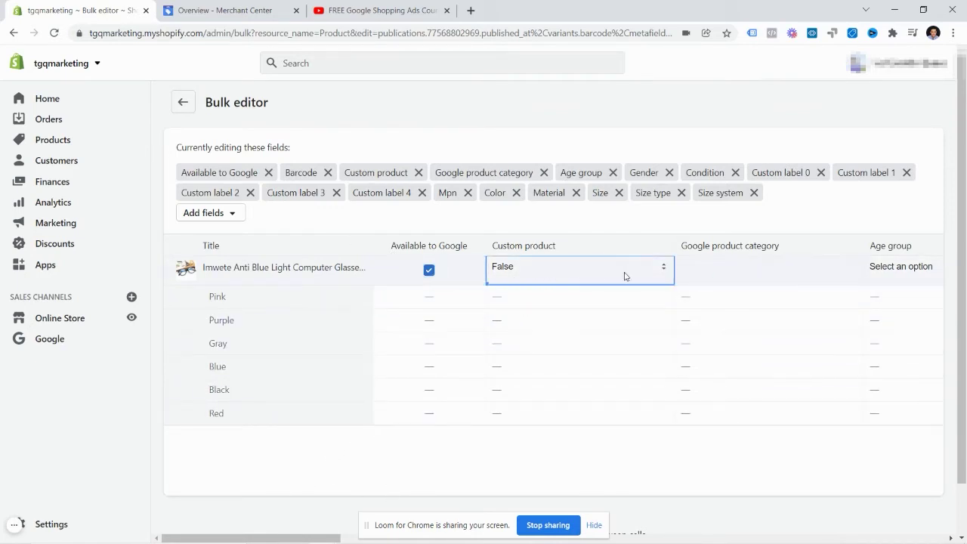
{"action": "left_click", "coordinate": [214, 217]}
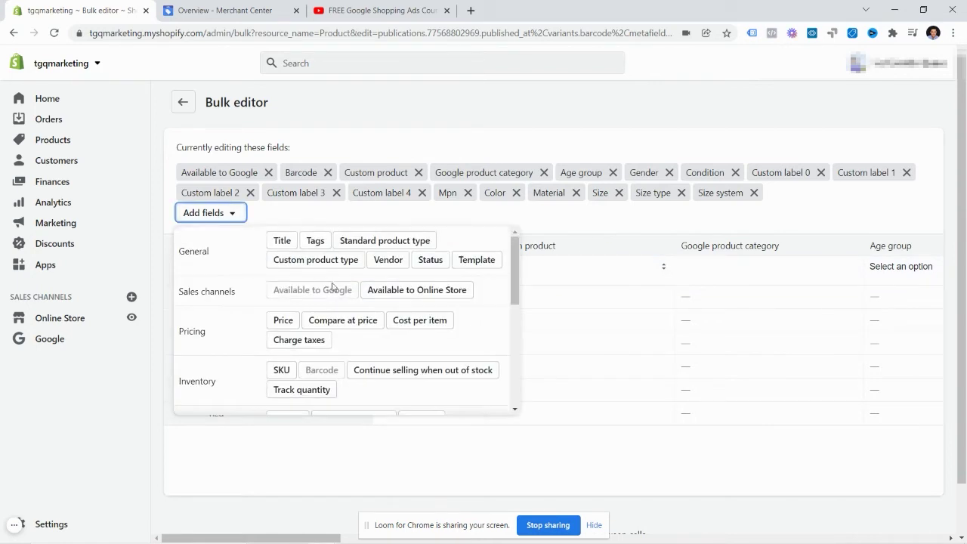
{"action": "scroll", "coordinate": [383, 304], "scroll_direction": "down", "scroll_amount": 3}
{"action": "left_click", "coordinate": [284, 246]}
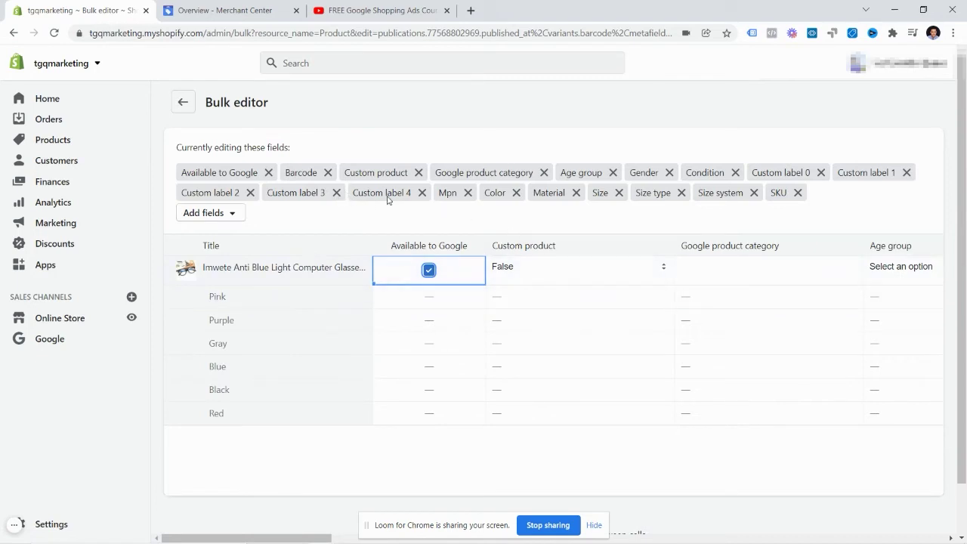
Remove the Color, Material, Size, Size type and Size system fields from the editor
{"action": "left_click", "coordinate": [517, 194]}
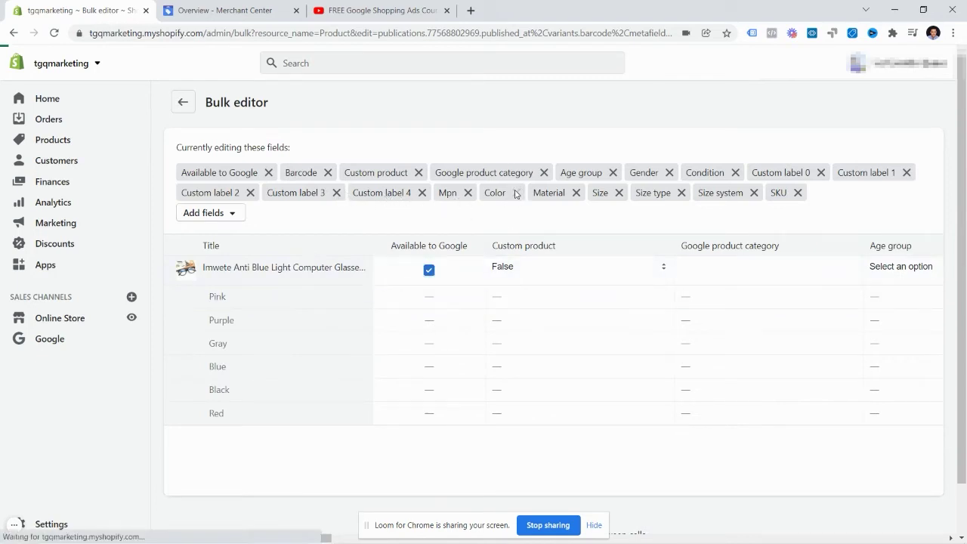
{"action": "left_click", "coordinate": [526, 193]}
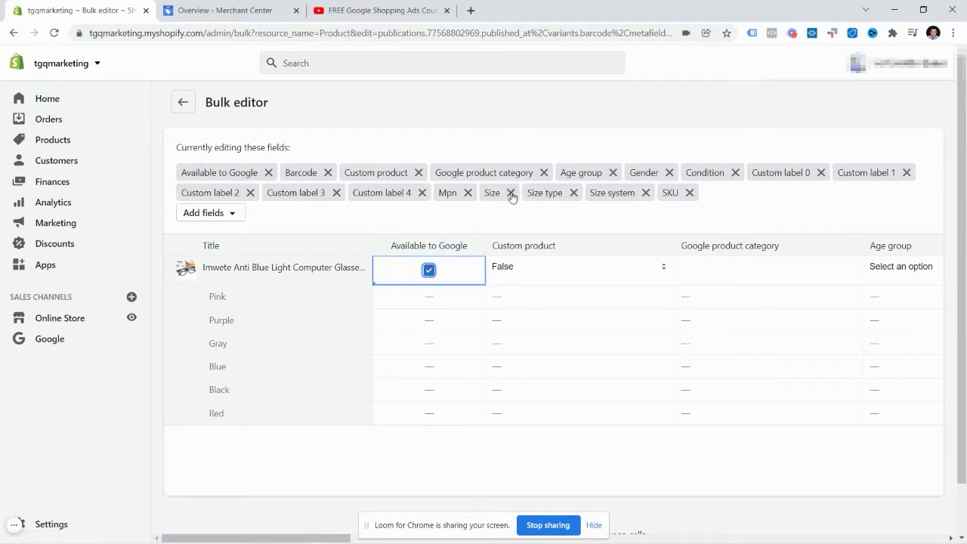
{"action": "left_click", "coordinate": [511, 194]}
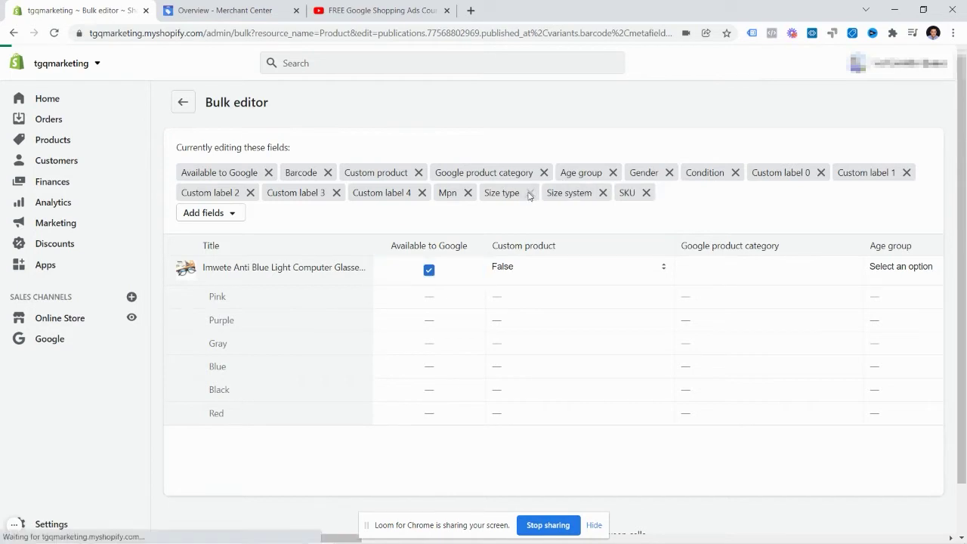
{"action": "left_click", "coordinate": [529, 194]}
{"action": "left_click", "coordinate": [537, 195]}
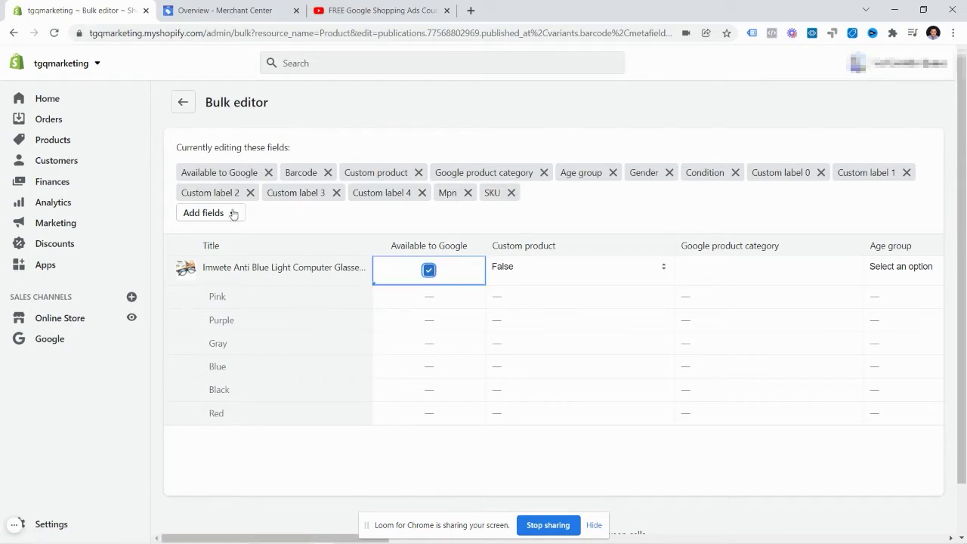
Add the Title, Price and Google product category fields to the bulk editor
{"action": "left_click", "coordinate": [230, 213]}
{"action": "left_click", "coordinate": [273, 245]}
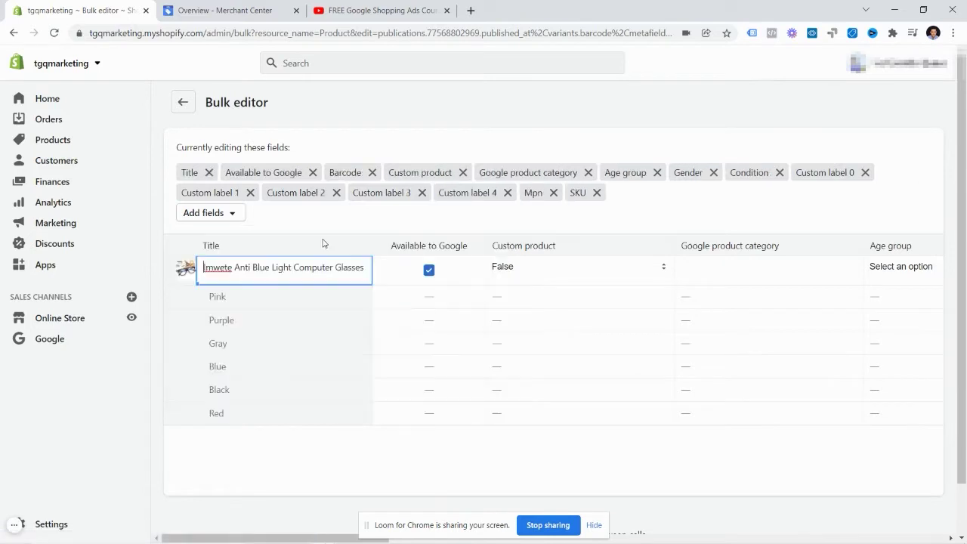
{"action": "left_click", "coordinate": [204, 214]}
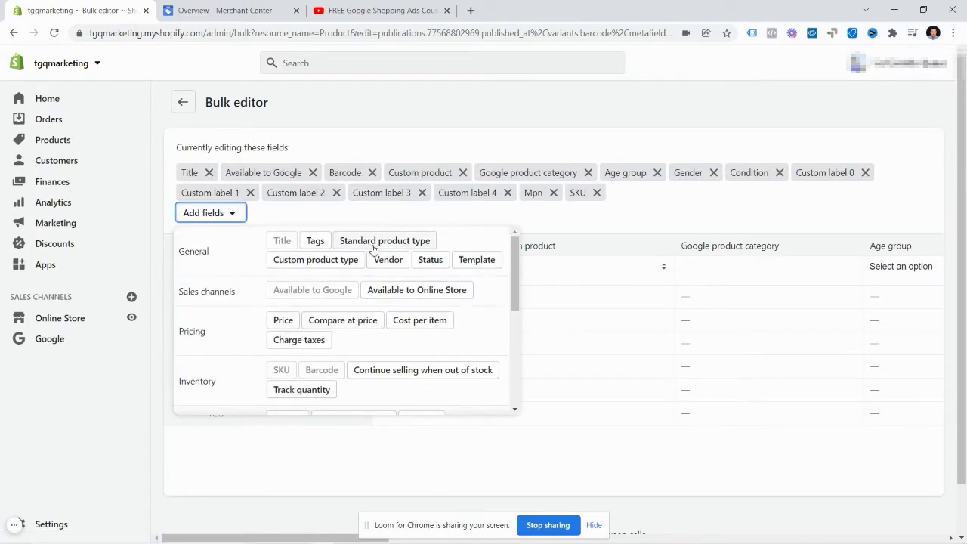
{"action": "scroll", "coordinate": [402, 270], "scroll_direction": "down", "scroll_amount": 1}
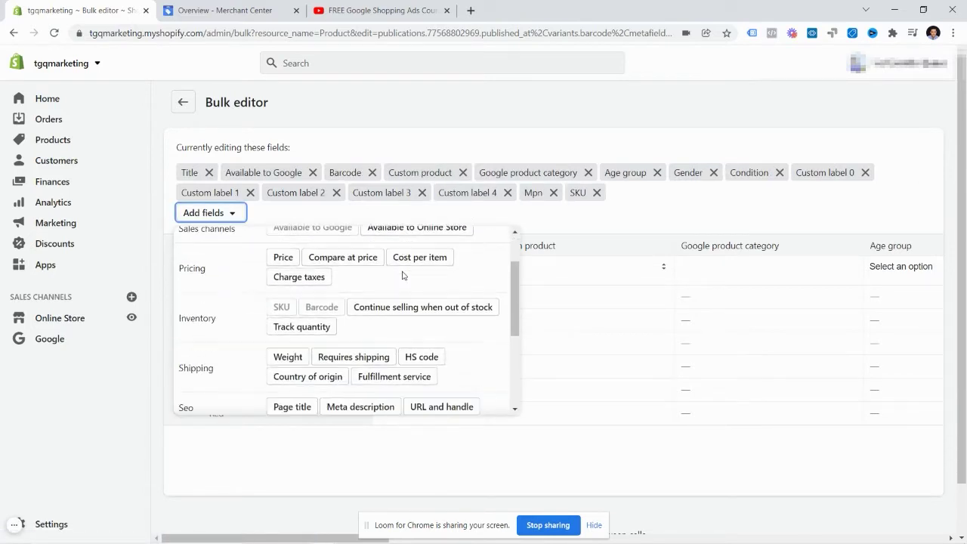
{"action": "left_click", "coordinate": [292, 259]}
{"action": "left_click", "coordinate": [227, 213]}
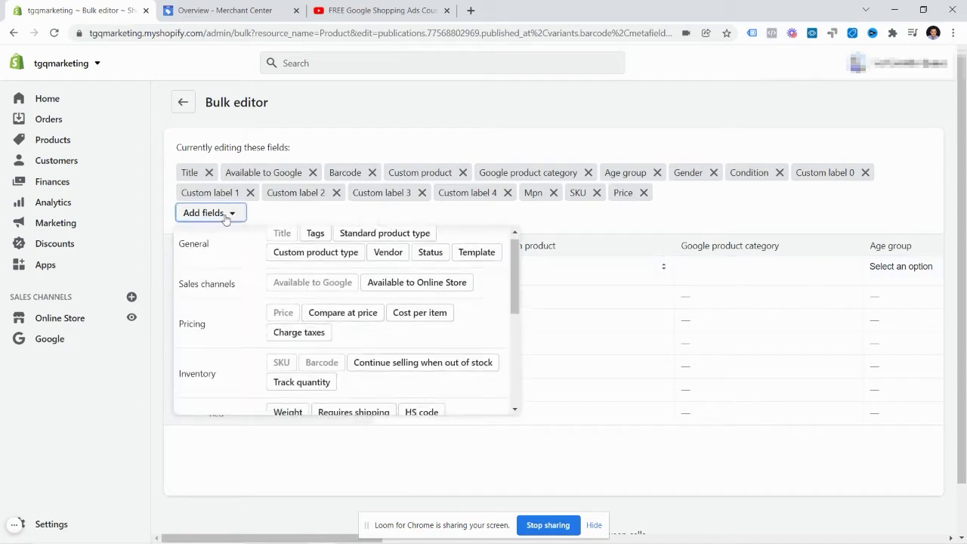
{"action": "scroll", "coordinate": [335, 333], "scroll_direction": "down", "scroll_amount": 1}
{"action": "scroll", "coordinate": [356, 290], "scroll_direction": "down", "scroll_amount": 1}
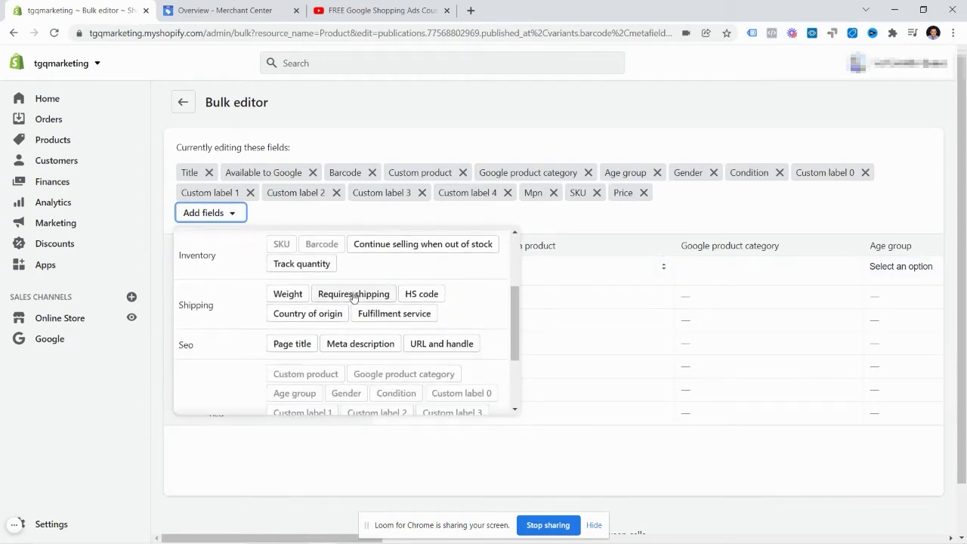
{"action": "scroll", "coordinate": [344, 306], "scroll_direction": "down", "scroll_amount": 2}
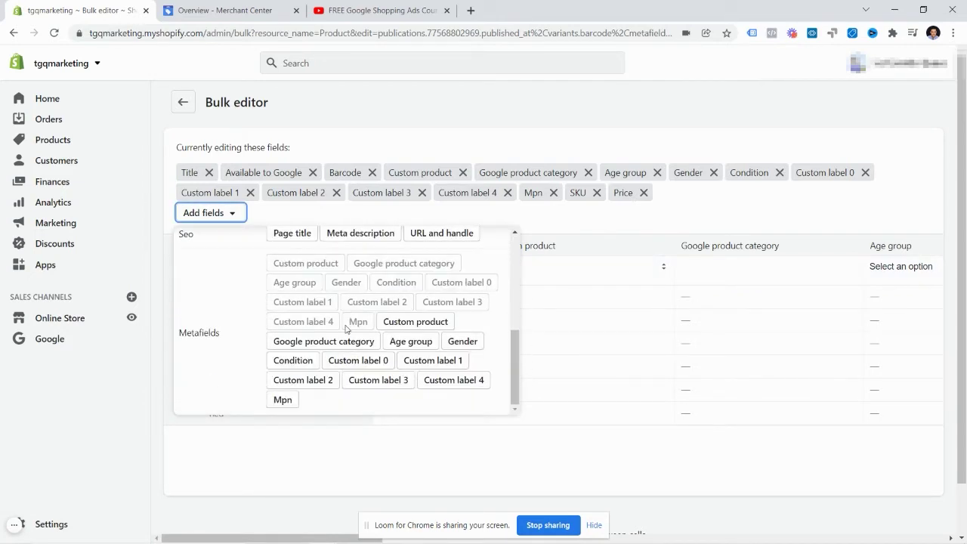
{"action": "left_click", "coordinate": [346, 341]}
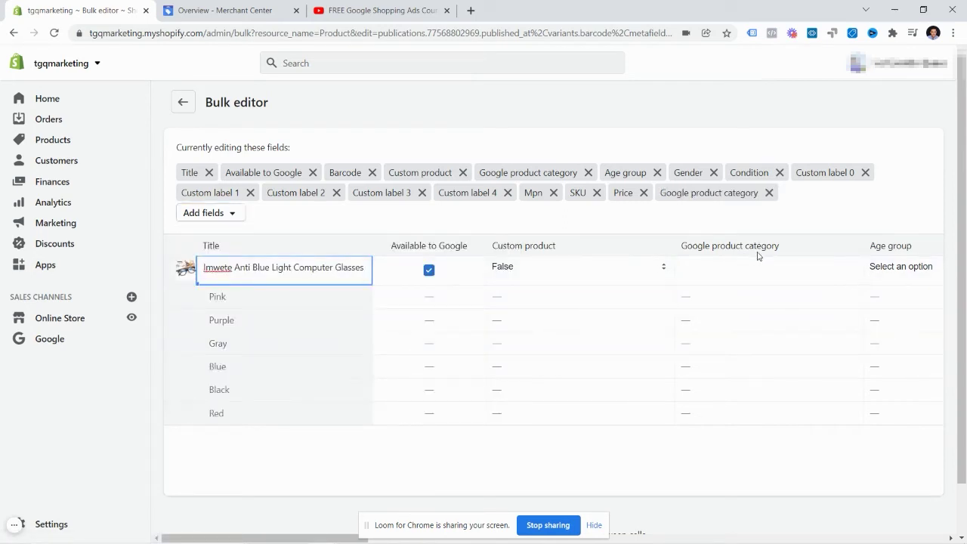
Add the Mpn metafield and adjust the editor grid
{"action": "left_click", "coordinate": [209, 213]}
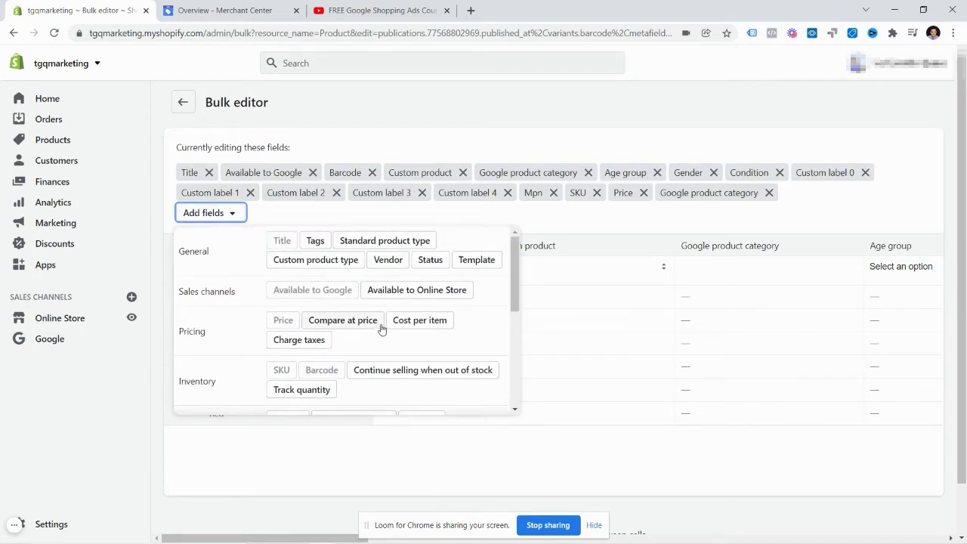
{"action": "scroll", "coordinate": [381, 329], "scroll_direction": "down", "scroll_amount": 2}
{"action": "scroll", "coordinate": [388, 321], "scroll_direction": "down", "scroll_amount": 2}
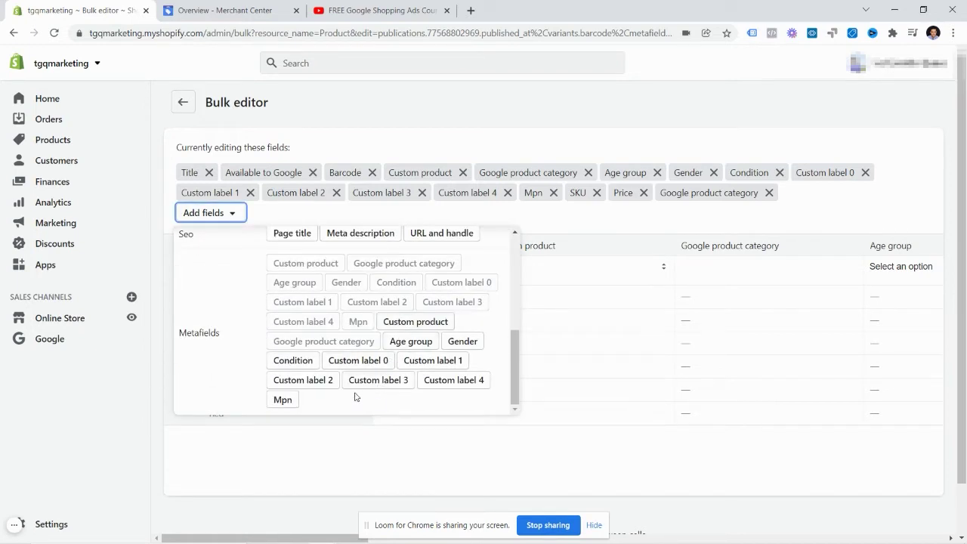
{"action": "left_click", "coordinate": [283, 400]}
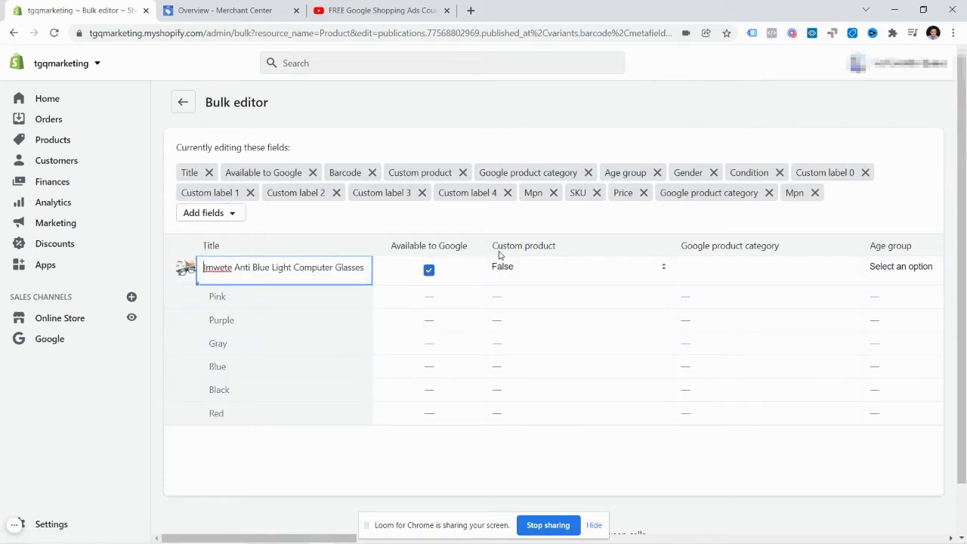
{"action": "left_click_drag", "start_coordinate": [298, 539], "coordinate": [851, 457]}
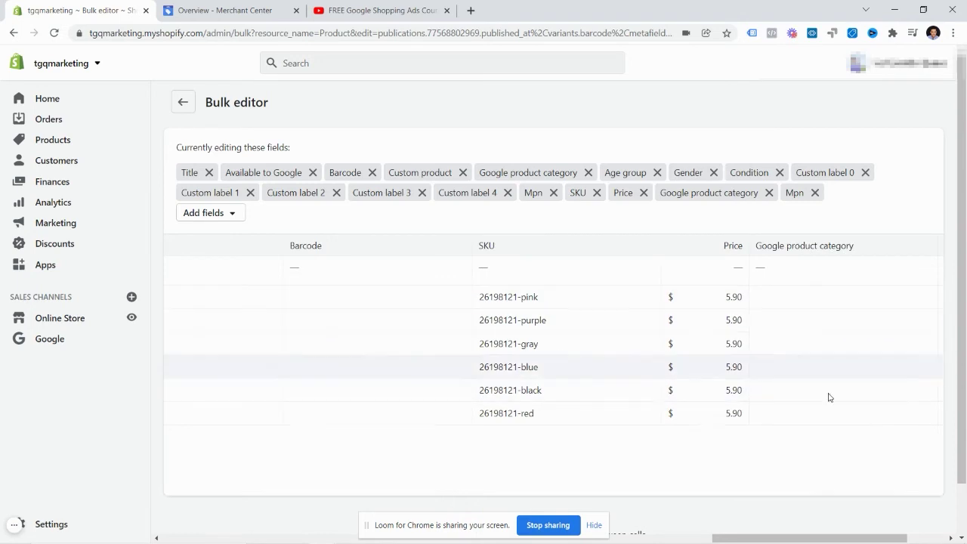
{"action": "left_click_drag", "start_coordinate": [852, 539], "coordinate": [253, 499]}
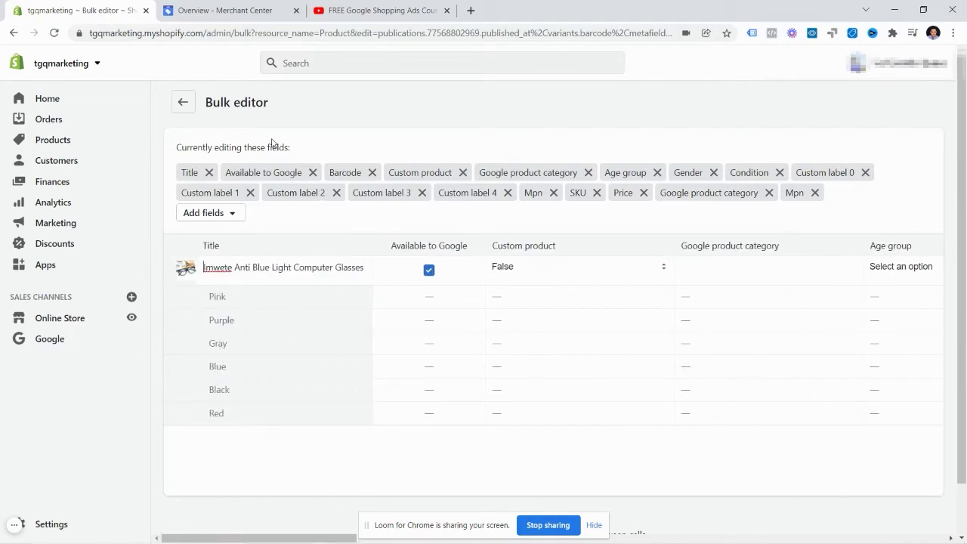
Review the Google channel's settings and connected accounts, then switch to Merchant Center's Shopping ads setup
{"action": "left_click", "coordinate": [51, 341]}
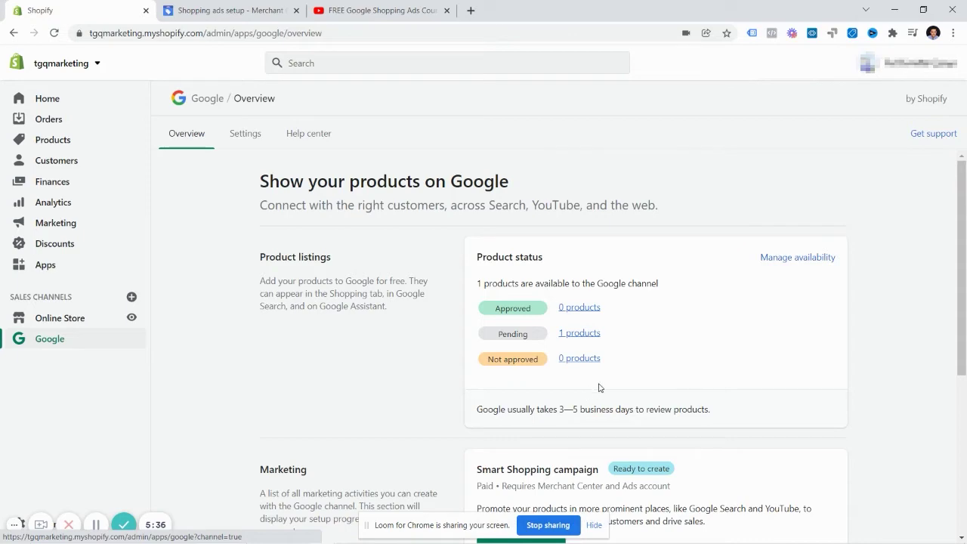
{"action": "scroll", "coordinate": [578, 310], "scroll_direction": "down", "scroll_amount": 4}
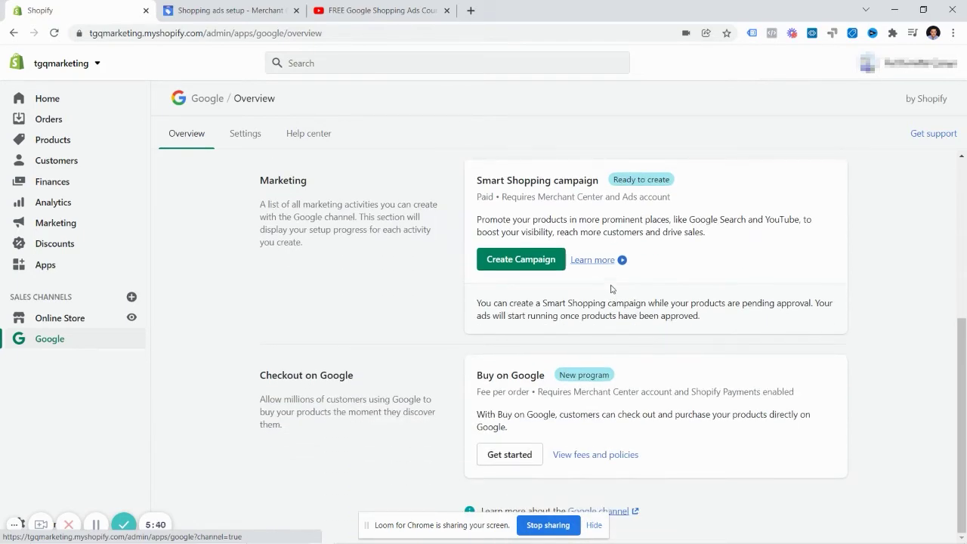
{"action": "scroll", "coordinate": [612, 289], "scroll_direction": "up", "scroll_amount": 4}
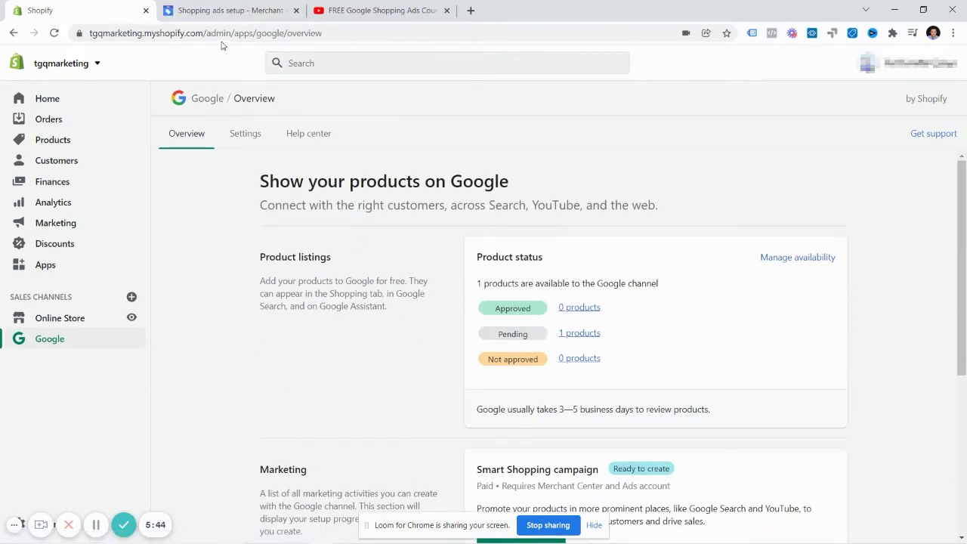
{"action": "left_click", "coordinate": [245, 133]}
{"action": "scroll", "coordinate": [586, 325], "scroll_direction": "down", "scroll_amount": 2}
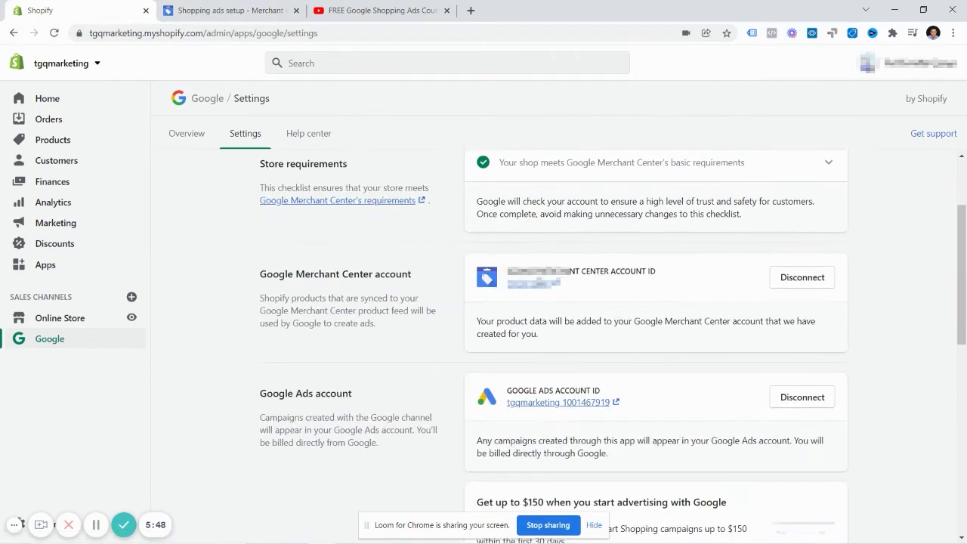
{"action": "left_click", "coordinate": [226, 10]}
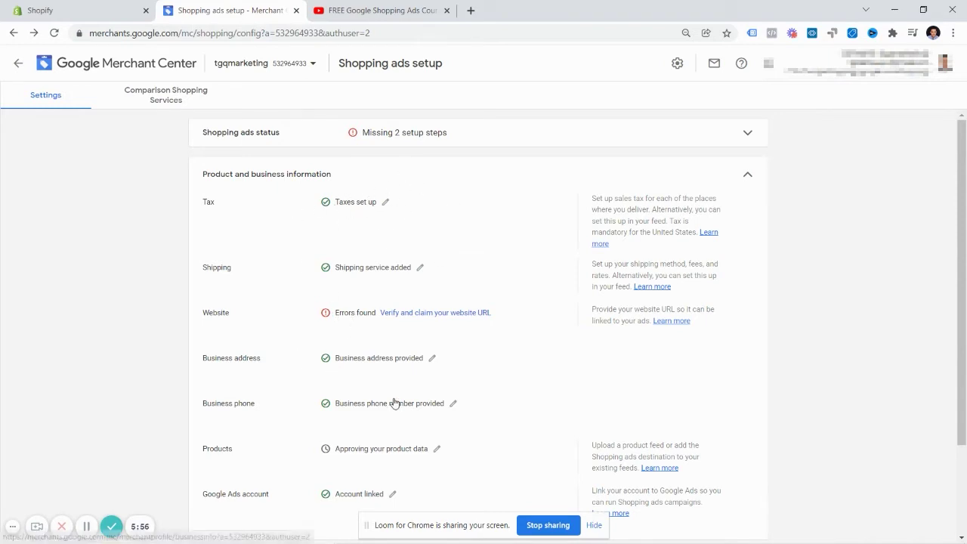
Claim the store's already verified website URL in Merchant Center
{"action": "scroll", "coordinate": [498, 380], "scroll_direction": "down", "scroll_amount": 2}
{"action": "scroll", "coordinate": [389, 382], "scroll_direction": "up", "scroll_amount": 2}
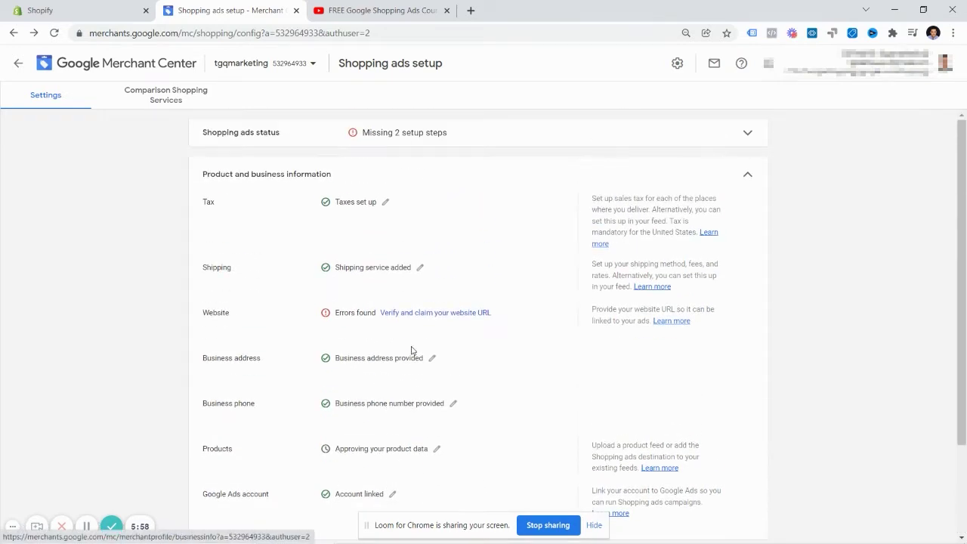
{"action": "left_click", "coordinate": [421, 312]}
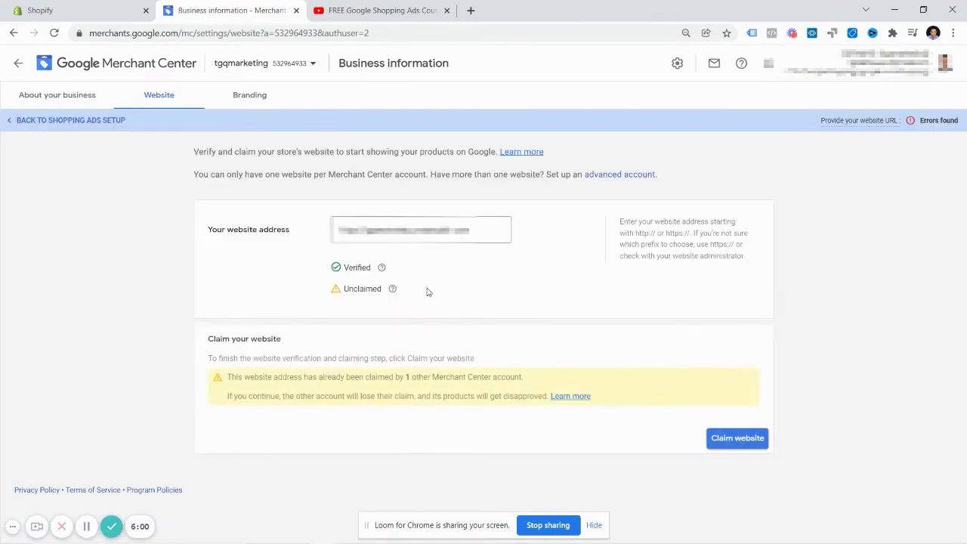
{"action": "left_click", "coordinate": [714, 446]}
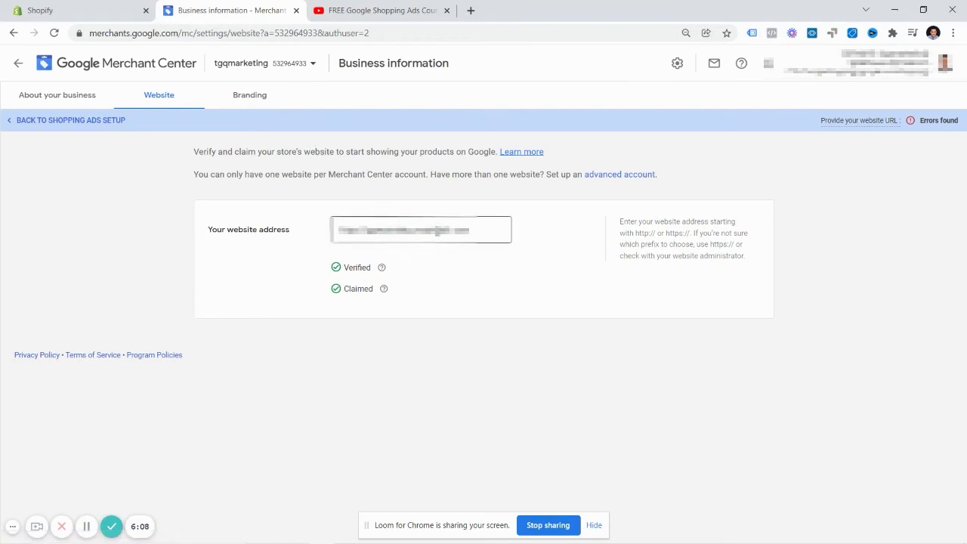
Look over the Branding settings, then go back to the Merchant Center Overview
{"action": "left_click", "coordinate": [252, 108]}
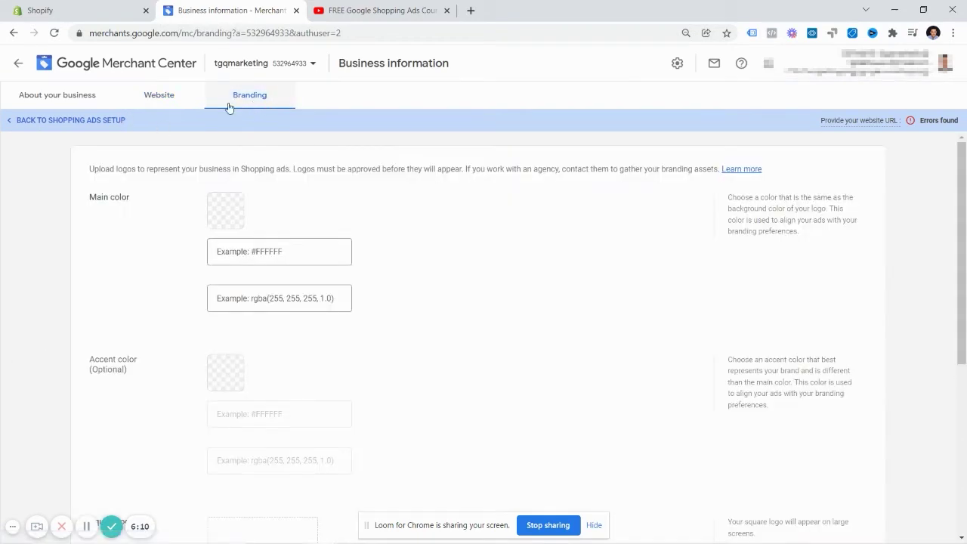
{"action": "scroll", "coordinate": [295, 302], "scroll_direction": "down", "scroll_amount": 4}
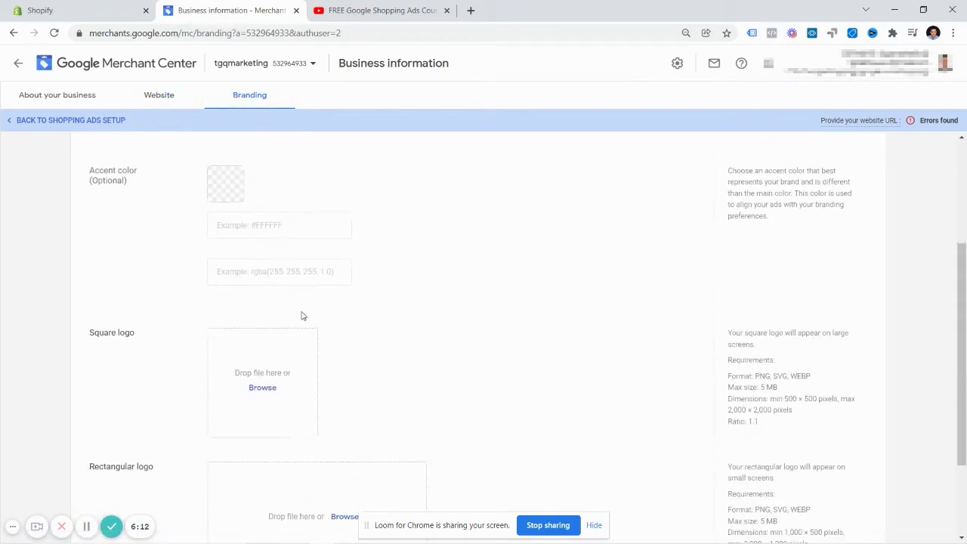
{"action": "scroll", "coordinate": [312, 316], "scroll_direction": "up", "scroll_amount": 4}
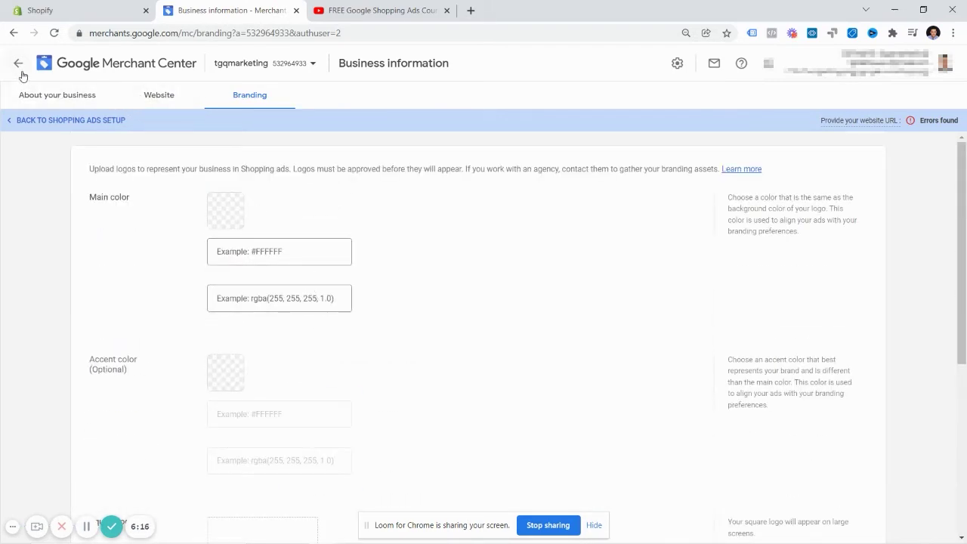
{"action": "left_click", "coordinate": [20, 66]}
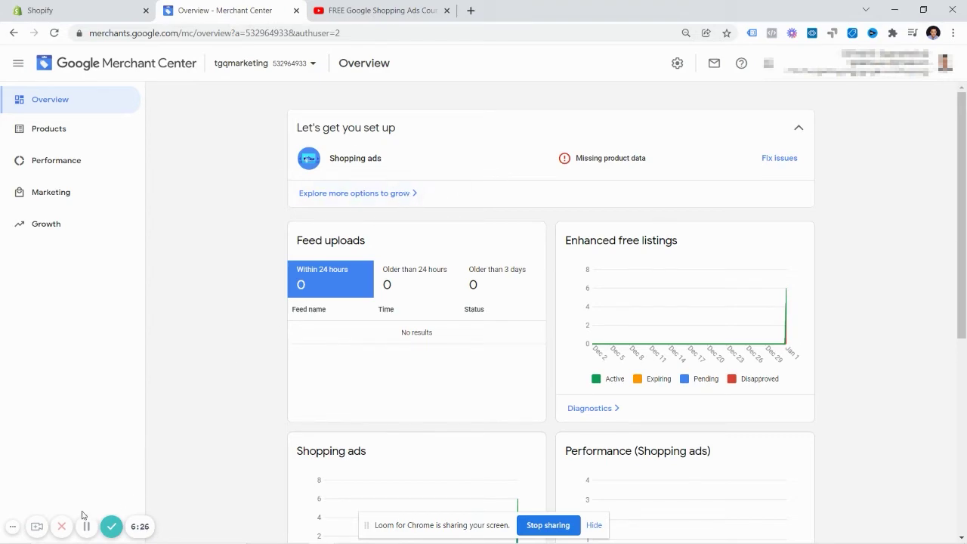
Disconnect the currently linked Google Ads account in Shopify's Google settings
{"action": "key", "text": "ctrl+shift+Tab"}
{"action": "scroll", "coordinate": [539, 313], "scroll_direction": "down", "scroll_amount": 2}
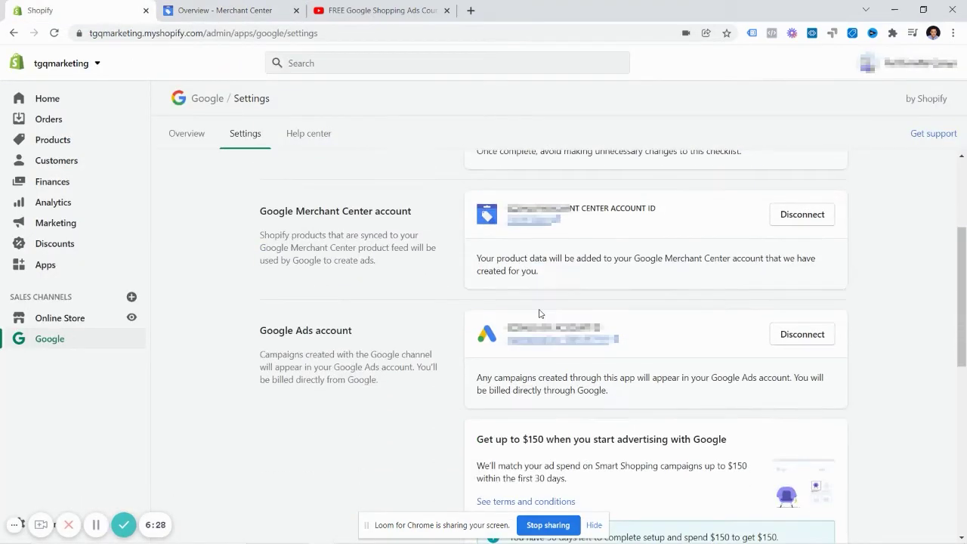
{"action": "scroll", "coordinate": [680, 290], "scroll_direction": "down", "scroll_amount": 1}
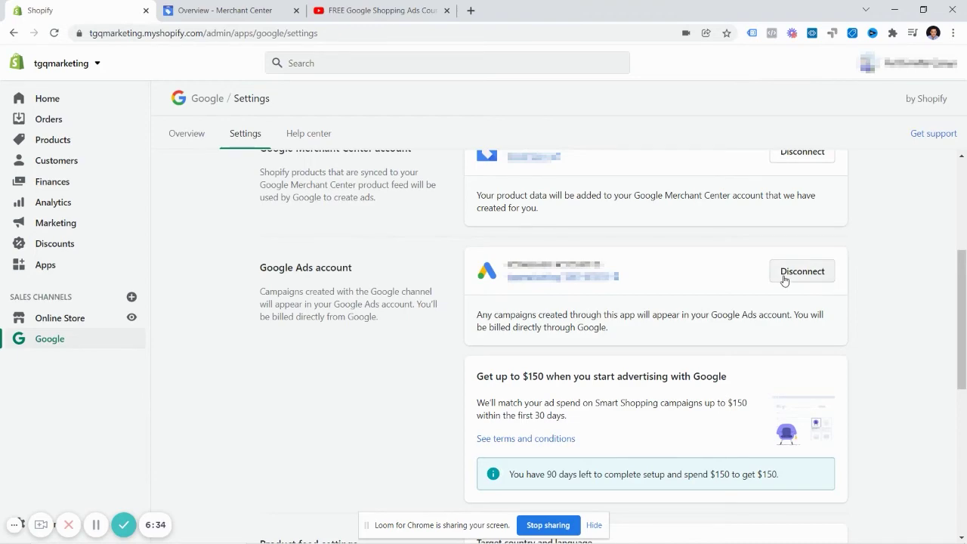
{"action": "left_click", "coordinate": [785, 280]}
{"action": "left_click", "coordinate": [632, 340]}
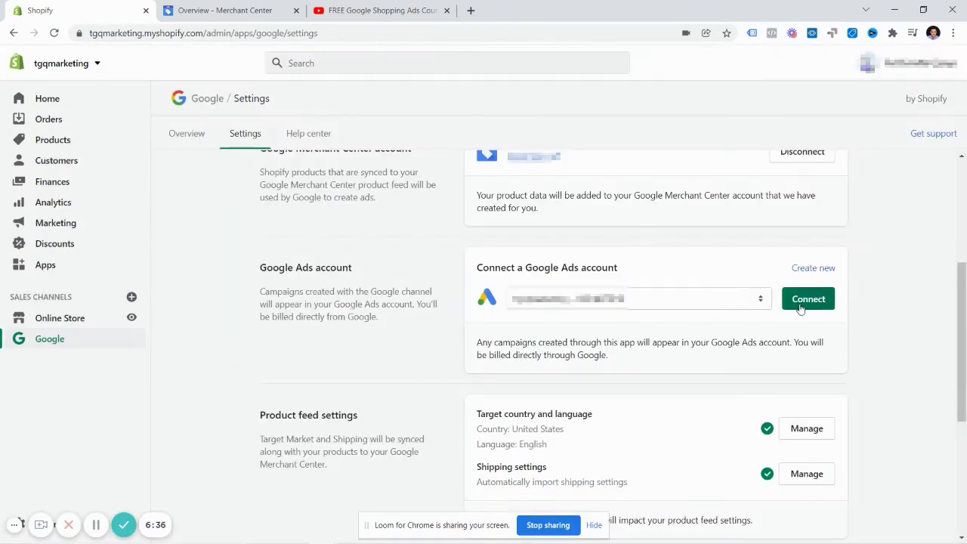
Create a new Google Ads account, accepting the Google Ads terms of service
{"action": "left_click", "coordinate": [812, 270]}
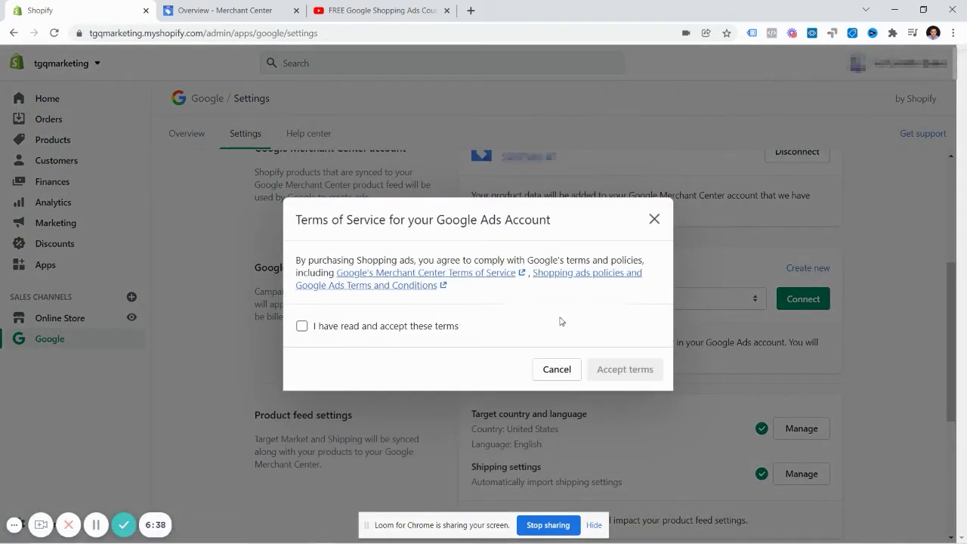
{"action": "left_click", "coordinate": [655, 219]}
{"action": "left_click", "coordinate": [680, 298]}
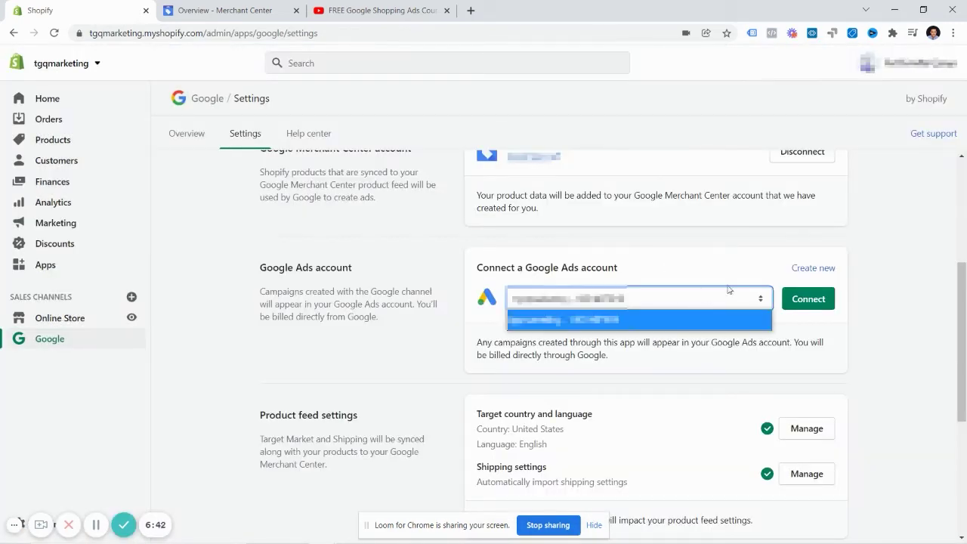
{"action": "left_click", "coordinate": [811, 275]}
{"action": "left_click", "coordinate": [385, 327]}
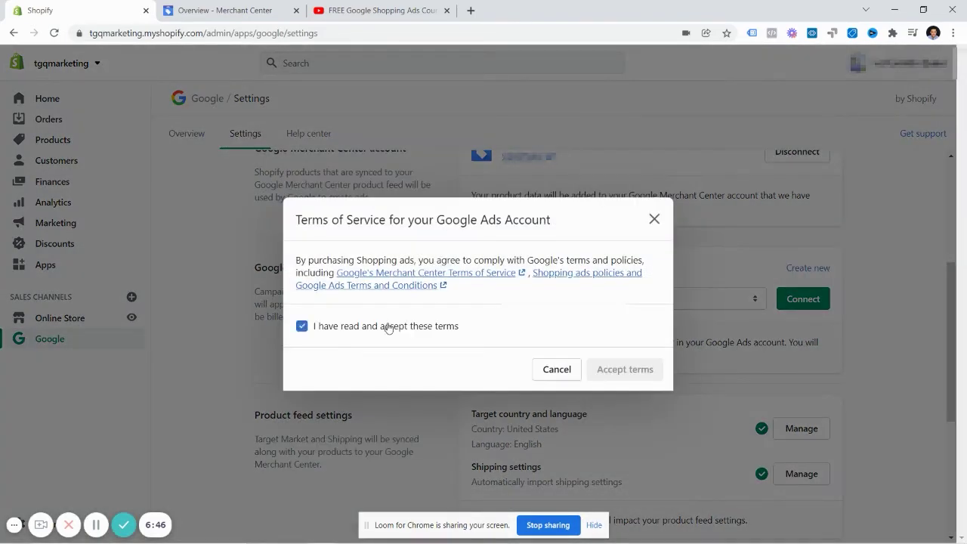
{"action": "left_click", "coordinate": [605, 389]}
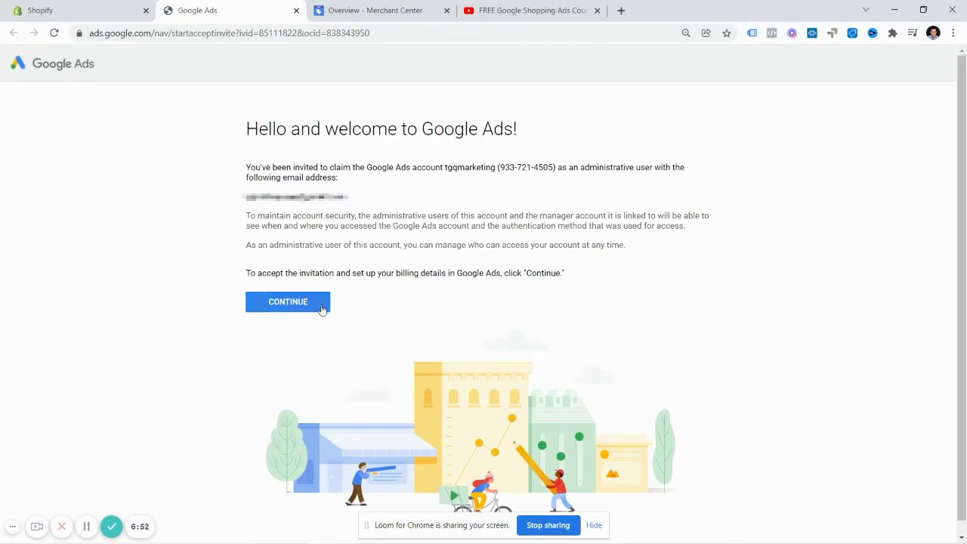
Claim the new Ads account, submit the billing details, and close Google Ads
{"action": "left_click", "coordinate": [319, 306]}
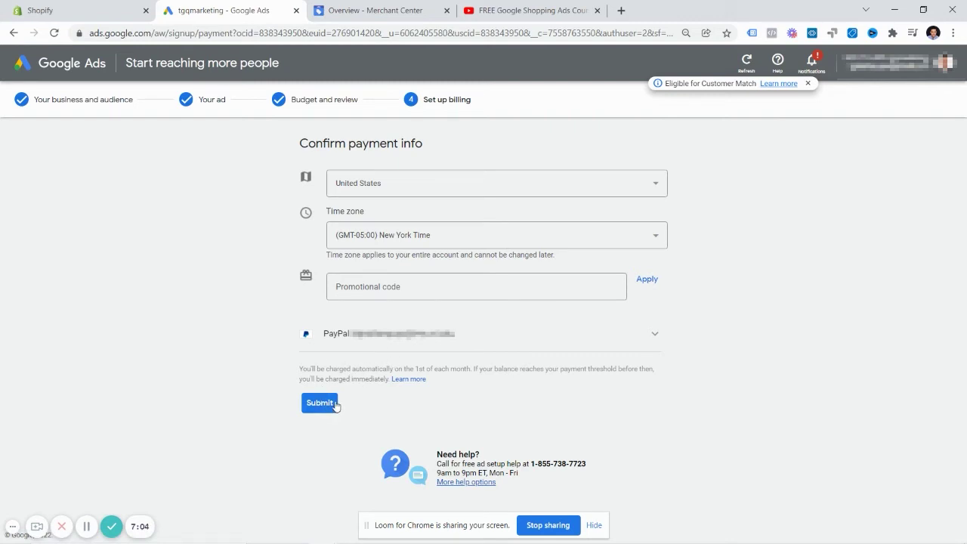
{"action": "left_click", "coordinate": [320, 403]}
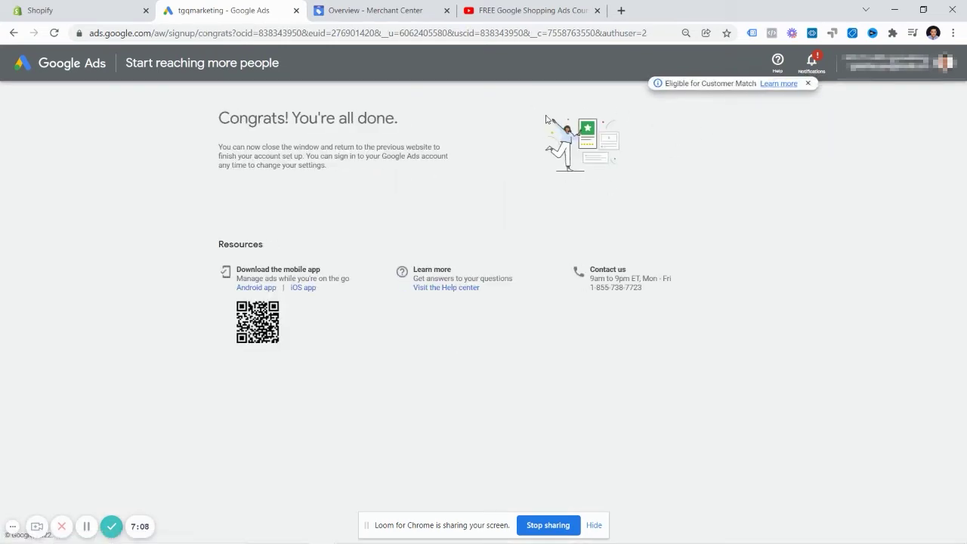
{"action": "left_click", "coordinate": [297, 11]}
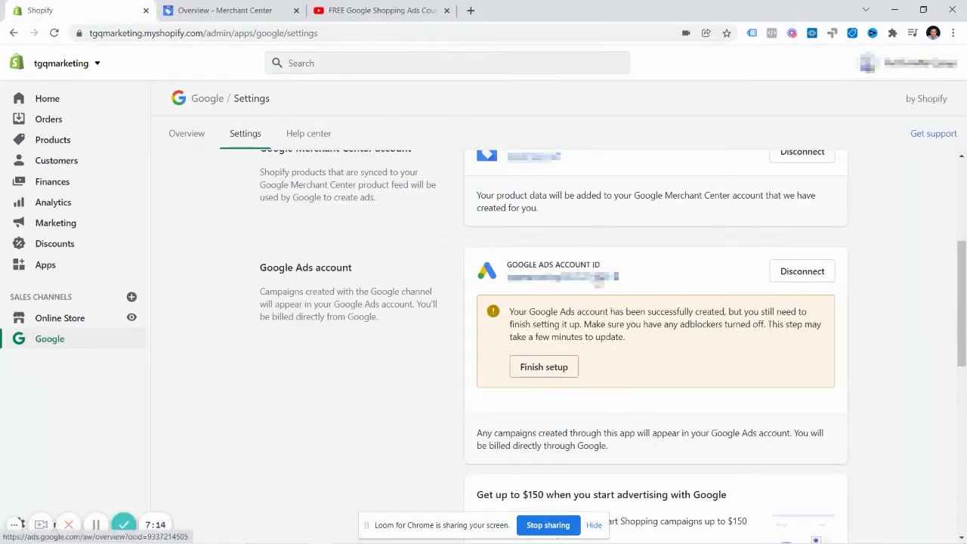
Sign in via the Ads account ID link and open the tgqmarketing account's Overview
{"action": "left_click", "coordinate": [598, 278]}
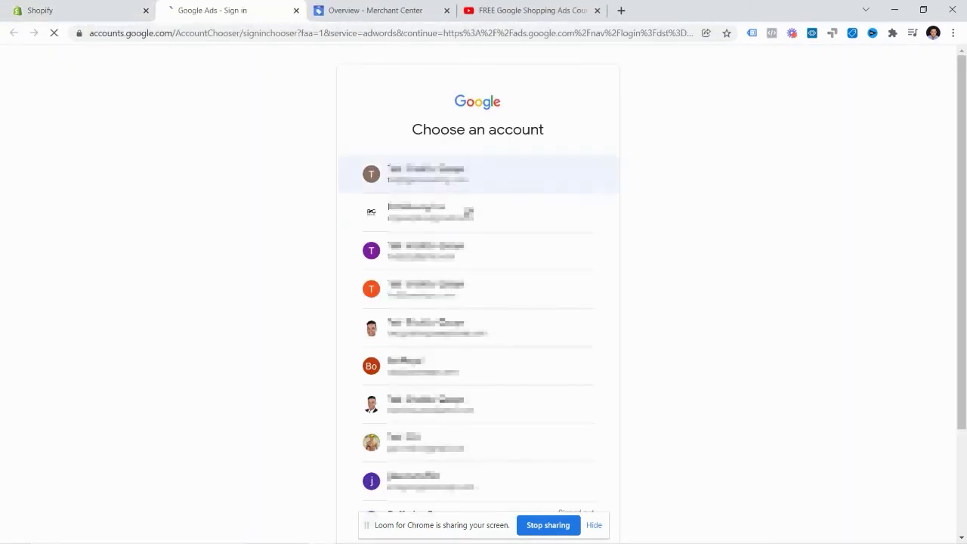
{"action": "scroll", "coordinate": [517, 243], "scroll_direction": "down", "scroll_amount": 2}
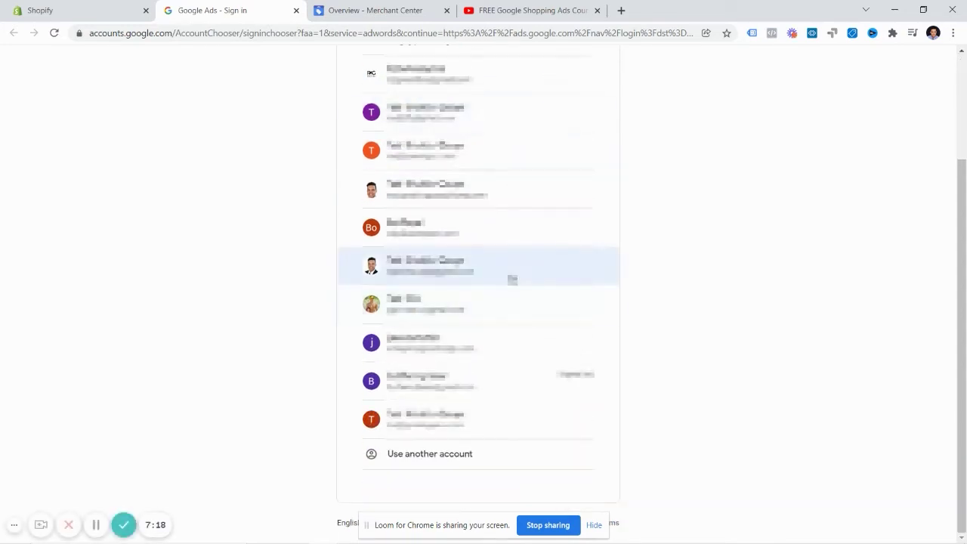
{"action": "left_click", "coordinate": [512, 277]}
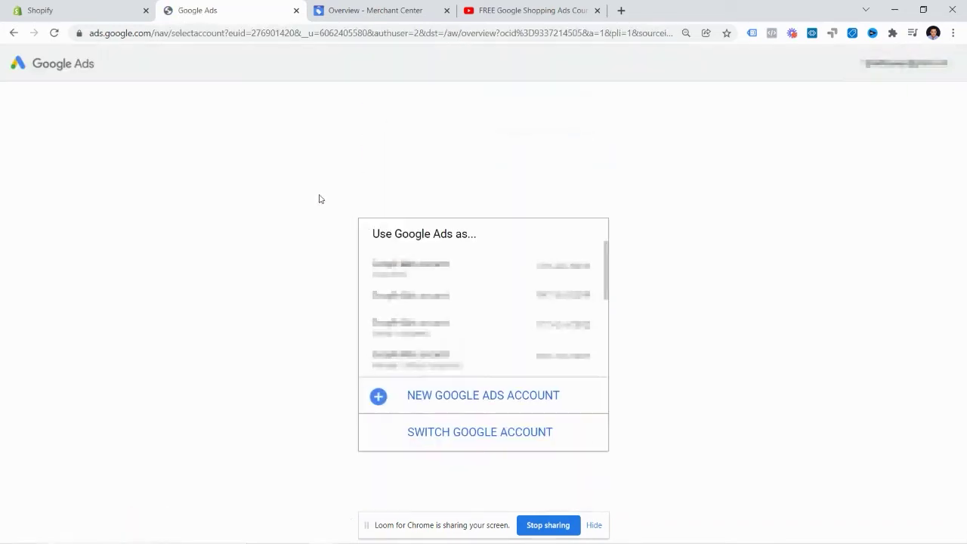
{"action": "scroll", "coordinate": [499, 333], "scroll_direction": "down", "scroll_amount": 5}
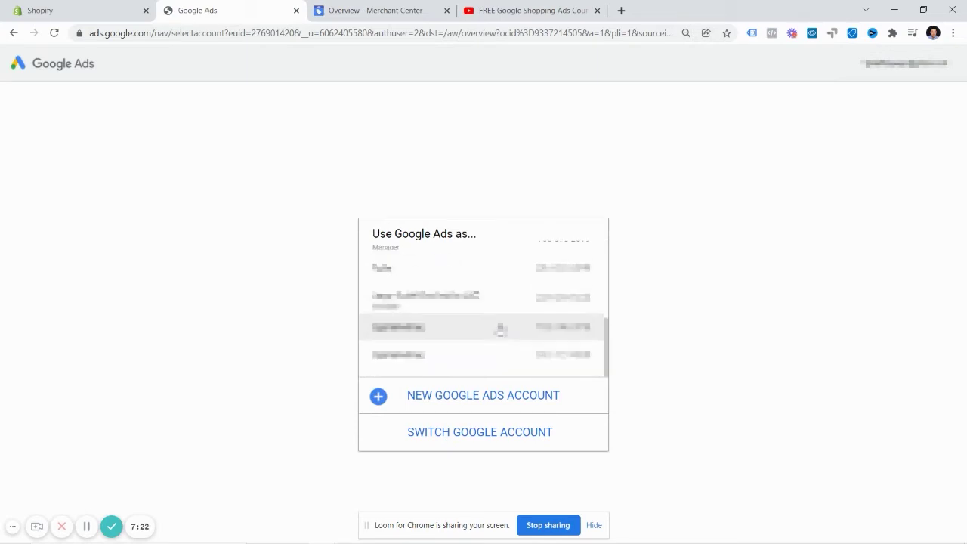
{"action": "left_click", "coordinate": [488, 327]}
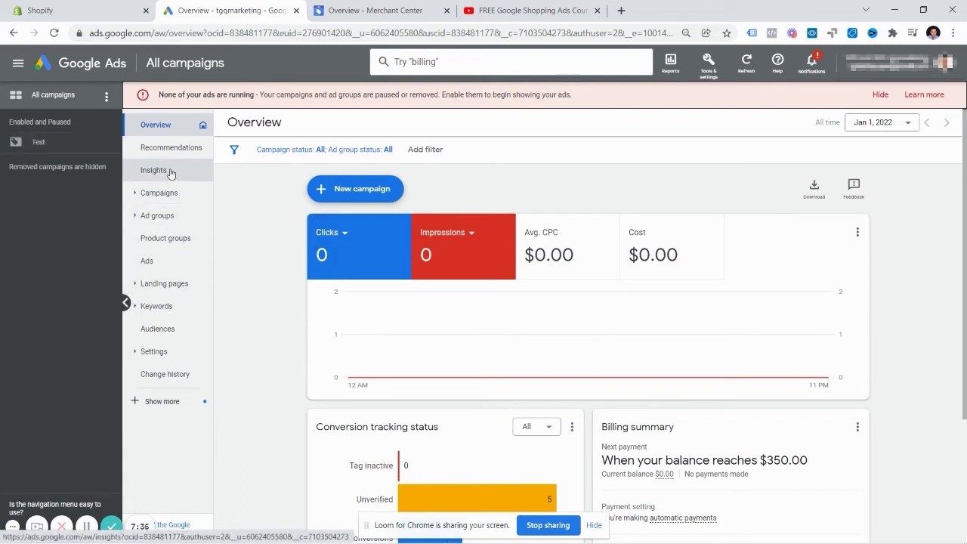
Start a new campaign with a Sales goal and the Shopping campaign type
{"action": "left_click", "coordinate": [320, 198]}
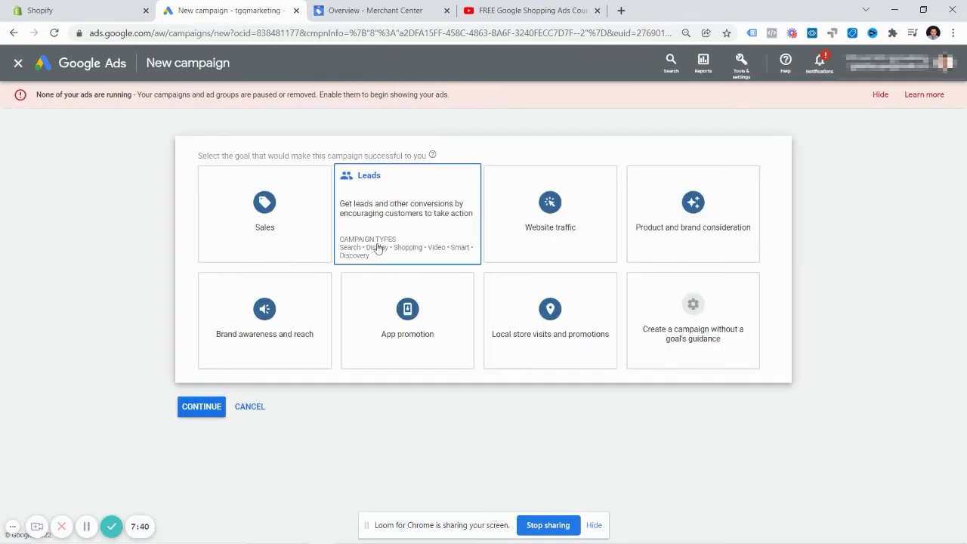
{"action": "left_click", "coordinate": [239, 195]}
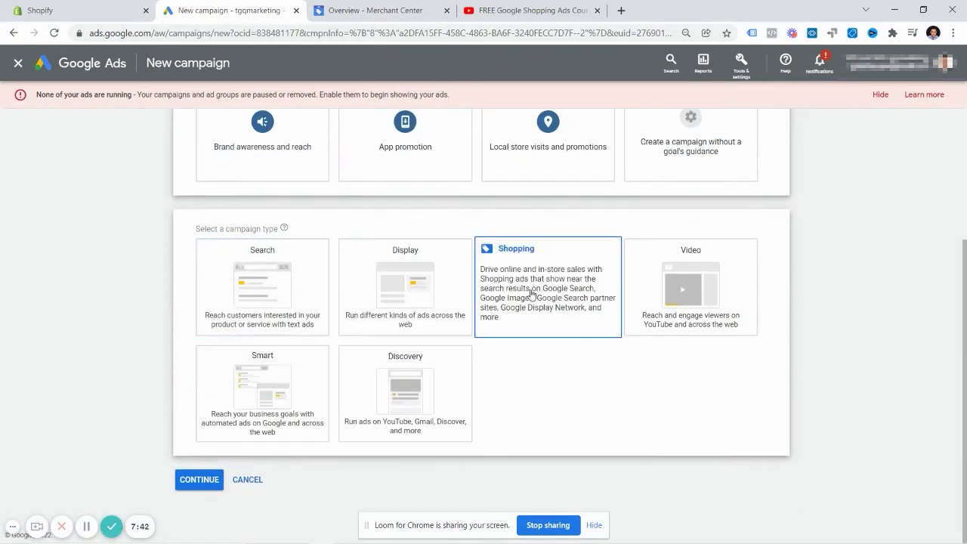
{"action": "left_click", "coordinate": [485, 301]}
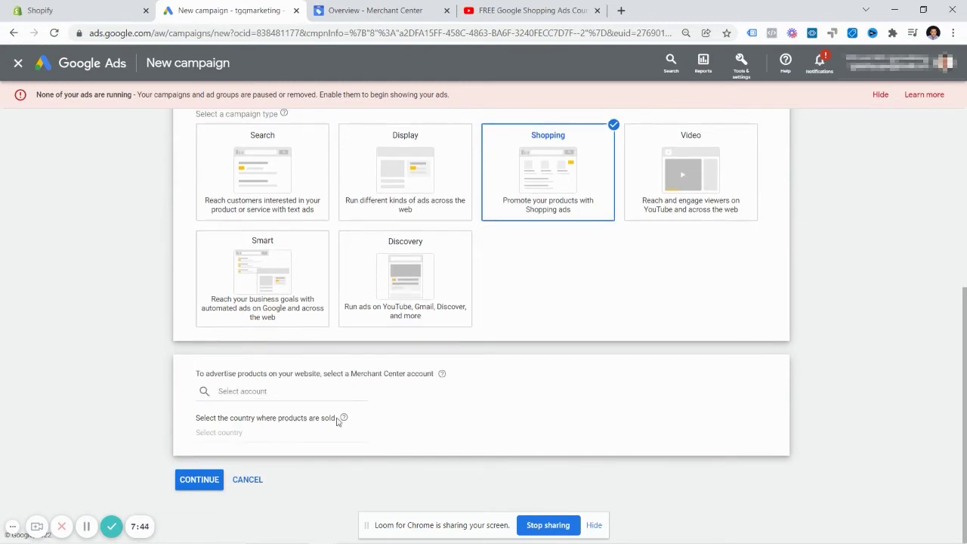
Link the first Merchant Center account, keep United States, and choose a Standard Shopping campaign
{"action": "left_click", "coordinate": [300, 390]}
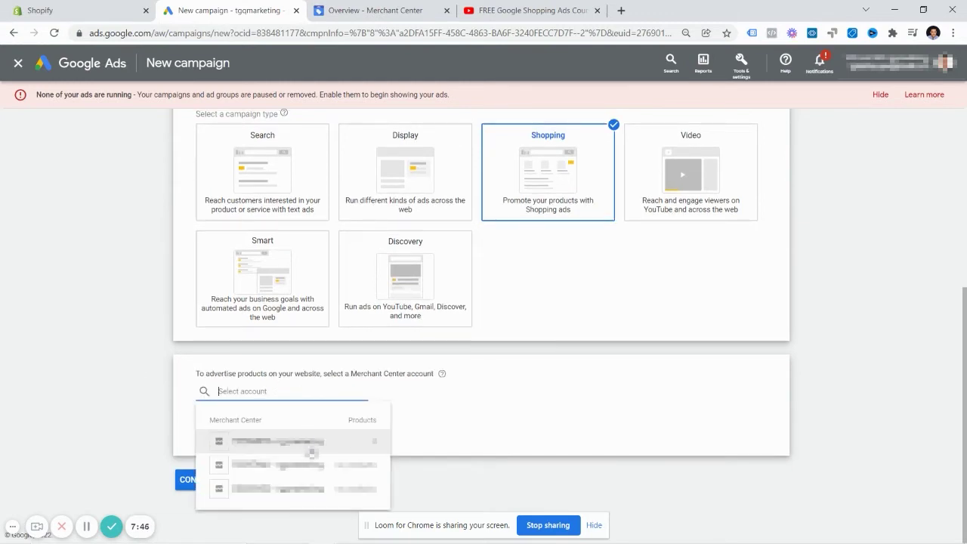
{"action": "left_click", "coordinate": [312, 443]}
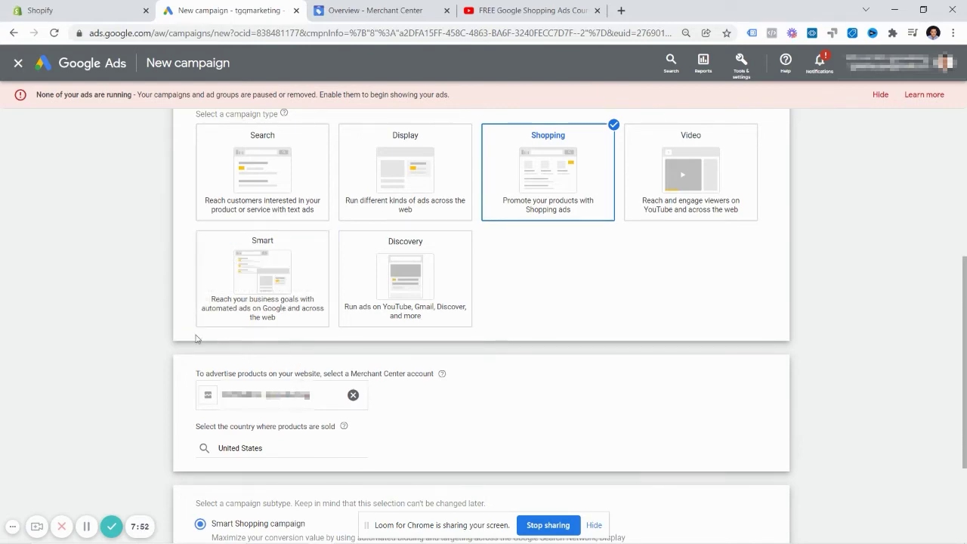
{"action": "scroll", "coordinate": [151, 324], "scroll_direction": "up", "scroll_amount": 3}
{"action": "scroll", "coordinate": [269, 433], "scroll_direction": "down", "scroll_amount": 4}
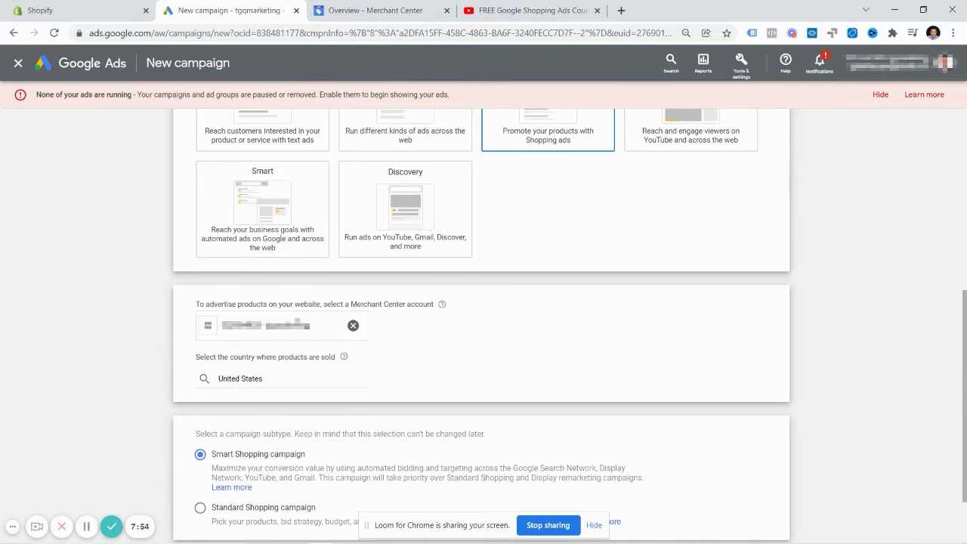
{"action": "scroll", "coordinate": [295, 340], "scroll_direction": "down", "scroll_amount": 1}
{"action": "left_click", "coordinate": [290, 424]}
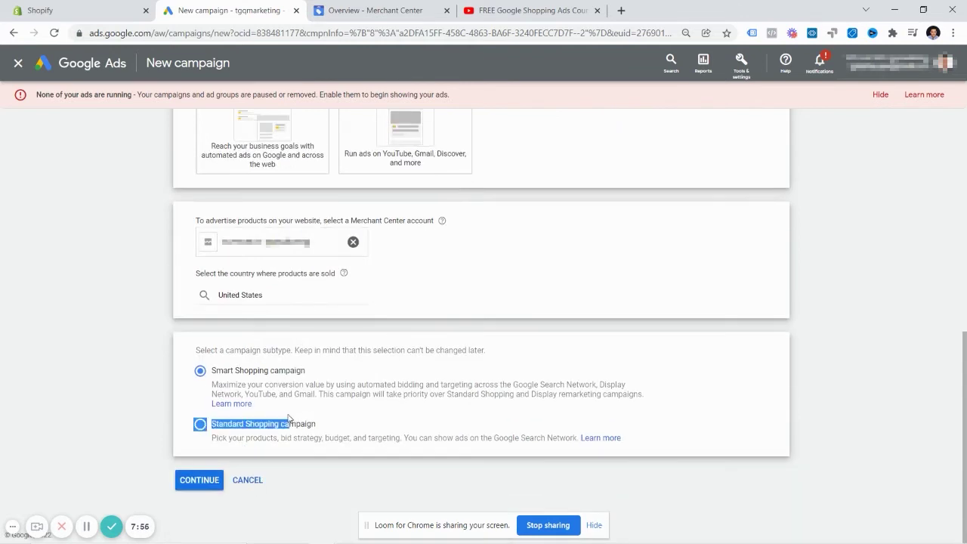
{"action": "left_click", "coordinate": [200, 480]}
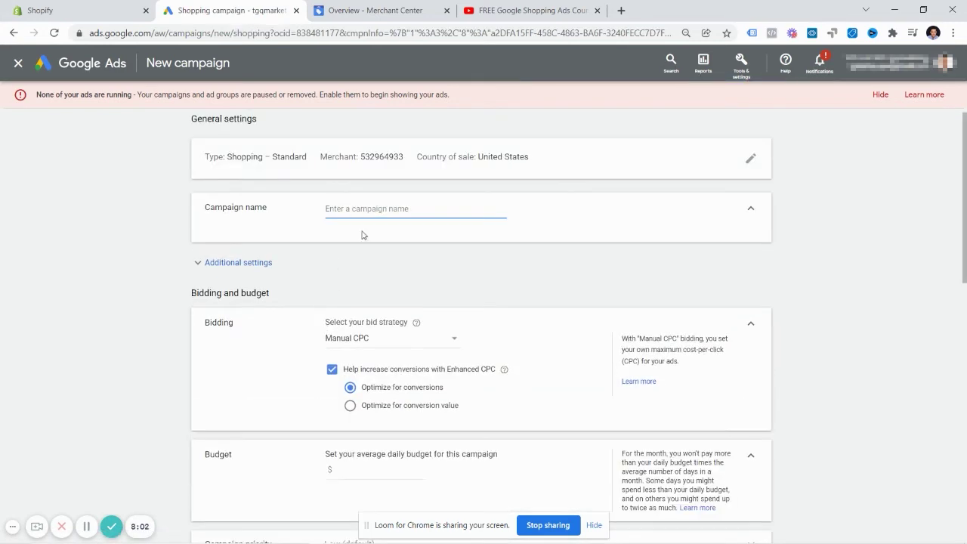
Enter the campaign name, turn off Enhanced CPC, and set a $10.00 daily budget
{"action": "type", "text": "Test1"}
{"action": "left_click", "coordinate": [176, 278]}
{"action": "scroll", "coordinate": [227, 299], "scroll_direction": "down", "scroll_amount": 2}
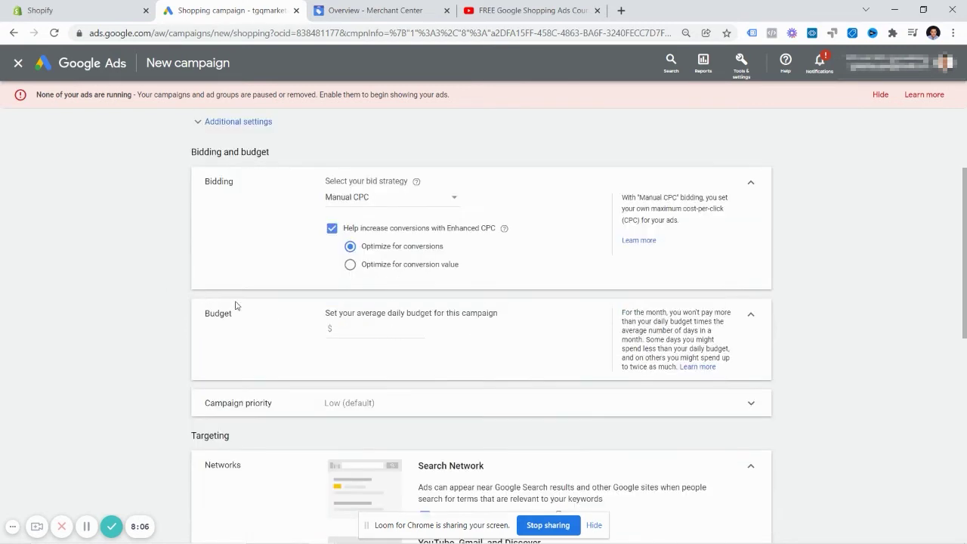
{"action": "left_click", "coordinate": [361, 229]}
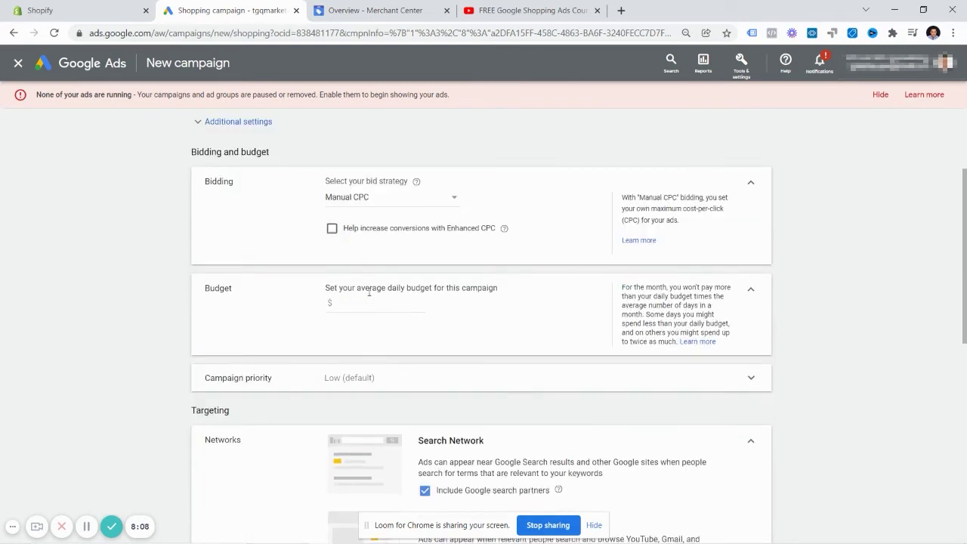
{"action": "type", "text": "10"}
{"action": "left_click", "coordinate": [154, 274]}
Stop ads on search partners and YouTube, Gmail, Discover, and review campaign priority
{"action": "scroll", "coordinate": [217, 274], "scroll_direction": "down", "scroll_amount": 3}
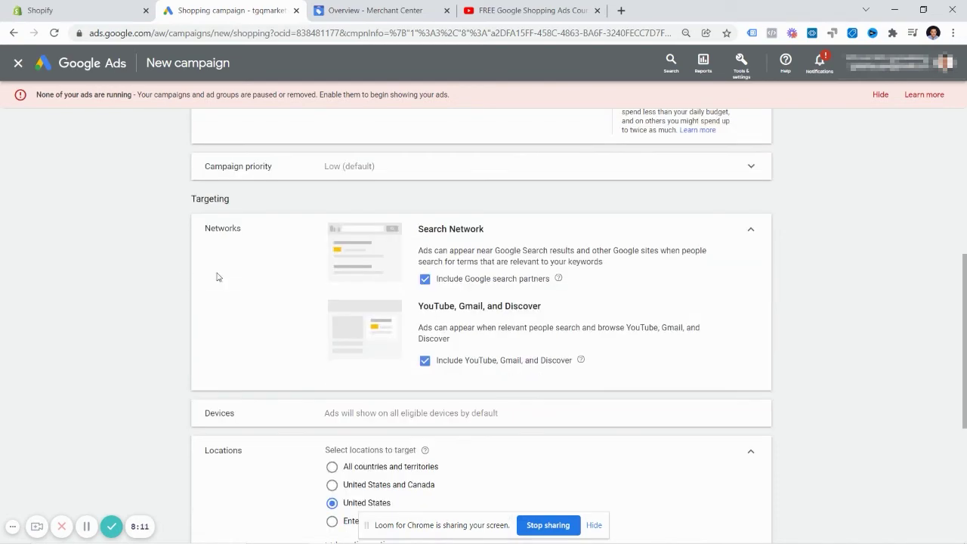
{"action": "left_click", "coordinate": [425, 279]}
{"action": "left_click", "coordinate": [425, 372]}
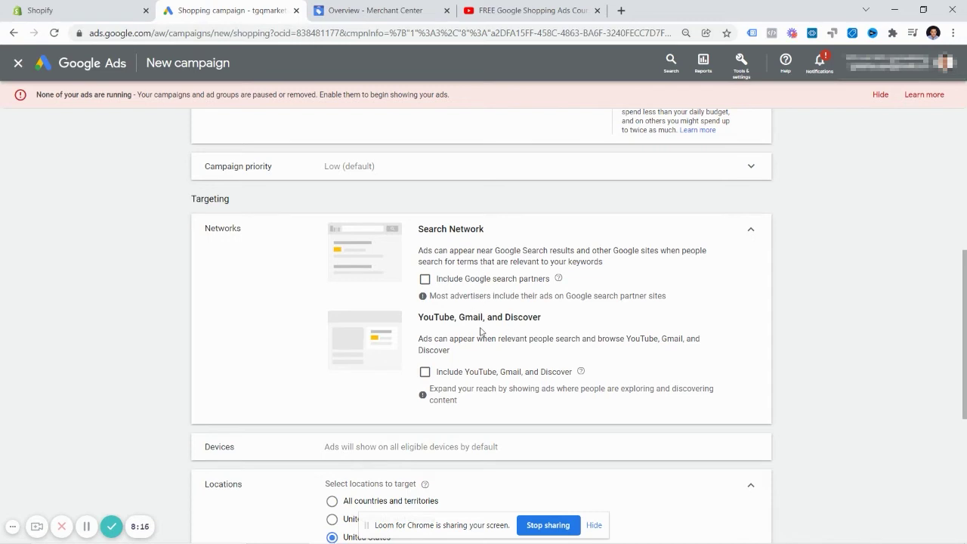
{"action": "scroll", "coordinate": [547, 320], "scroll_direction": "up", "scroll_amount": 1}
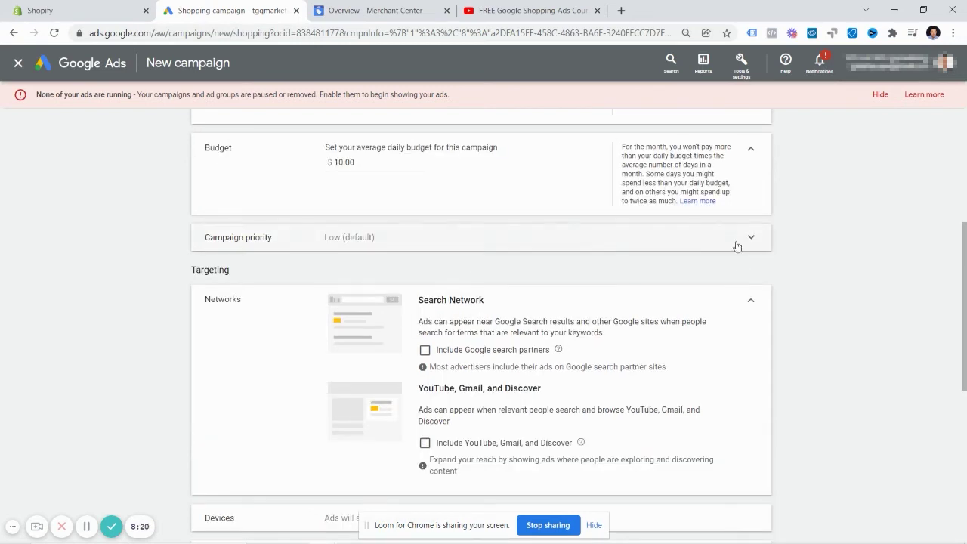
{"action": "left_click", "coordinate": [401, 241]}
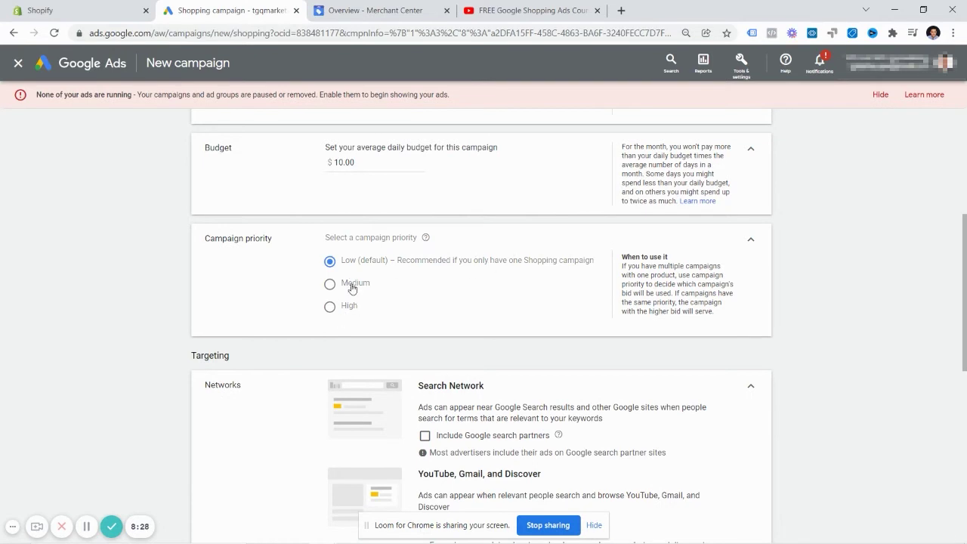
Keep Low campaign priority and target only people present in the United States
{"action": "left_click", "coordinate": [753, 242]}
{"action": "scroll", "coordinate": [445, 302], "scroll_direction": "down", "scroll_amount": 3}
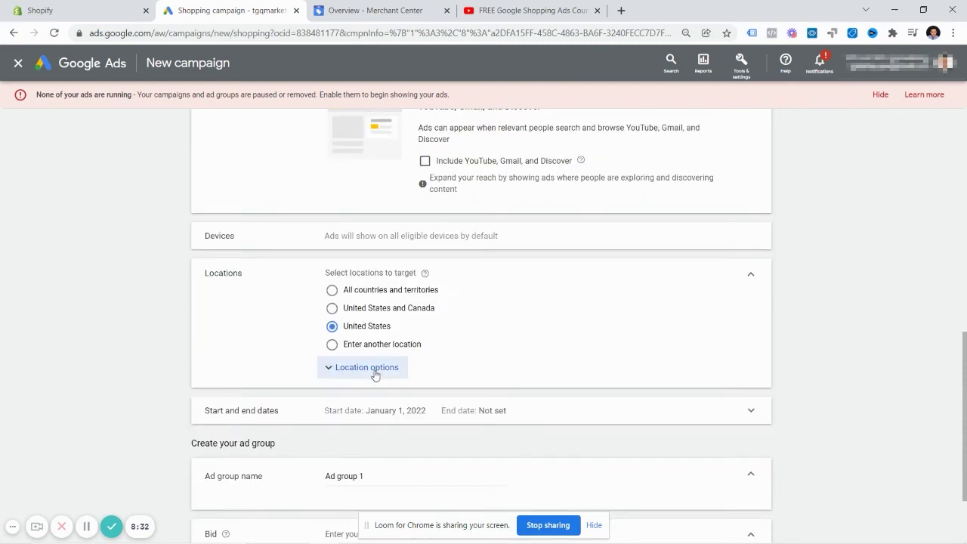
{"action": "left_click", "coordinate": [374, 368]}
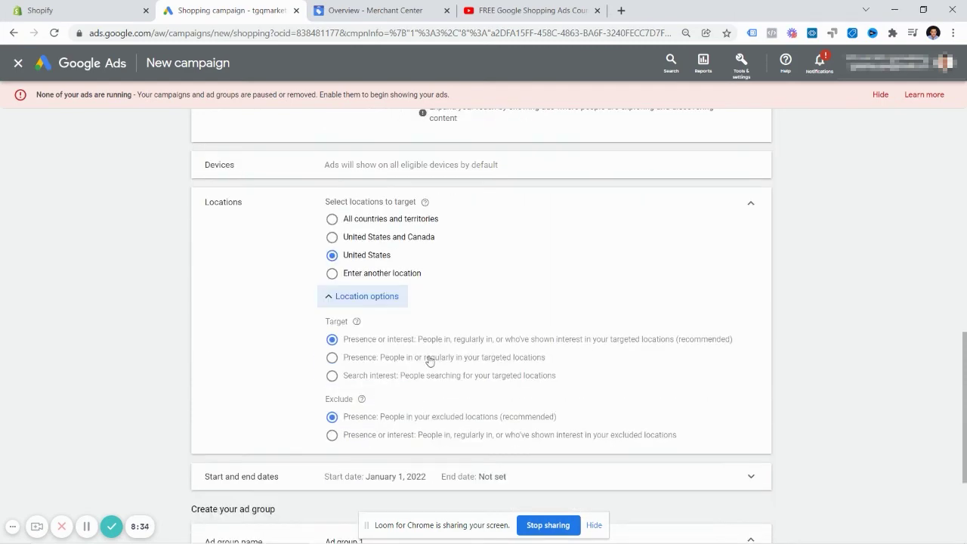
{"action": "scroll", "coordinate": [134, 325], "scroll_direction": "down", "scroll_amount": 3}
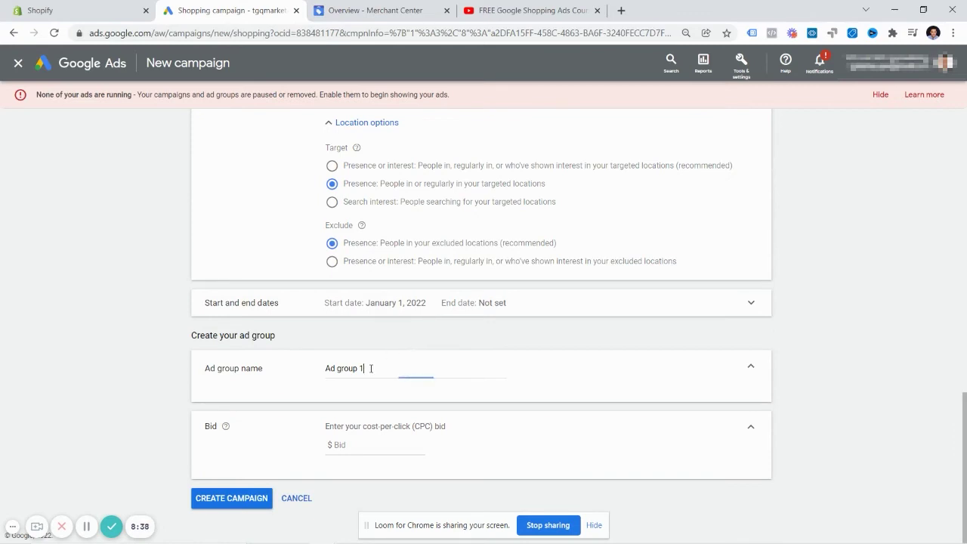
Rename the ad group to Test with a $1 bid and create the campaign
{"action": "left_click_drag", "start_coordinate": [372, 369], "coordinate": [301, 367]}
{"action": "type", "text": "Test"}
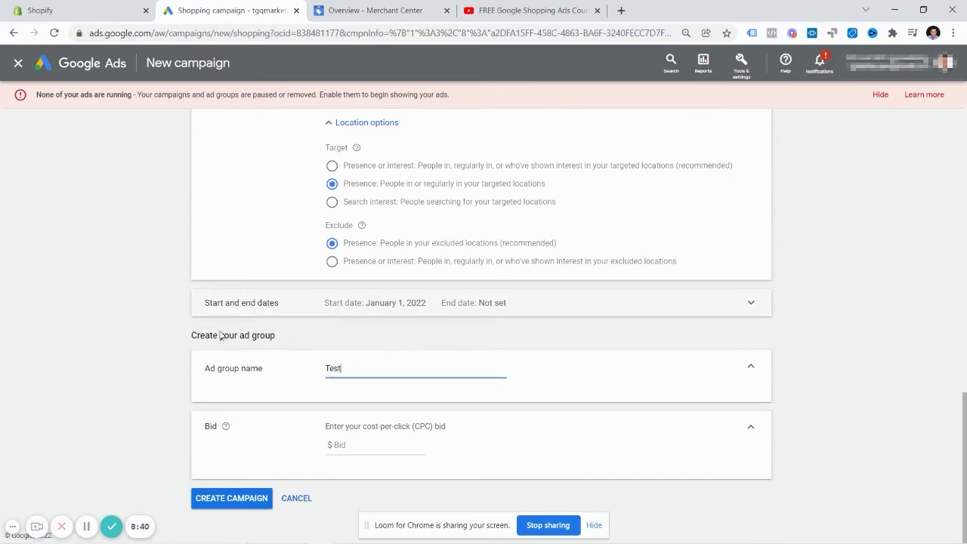
{"action": "left_click", "coordinate": [341, 445]}
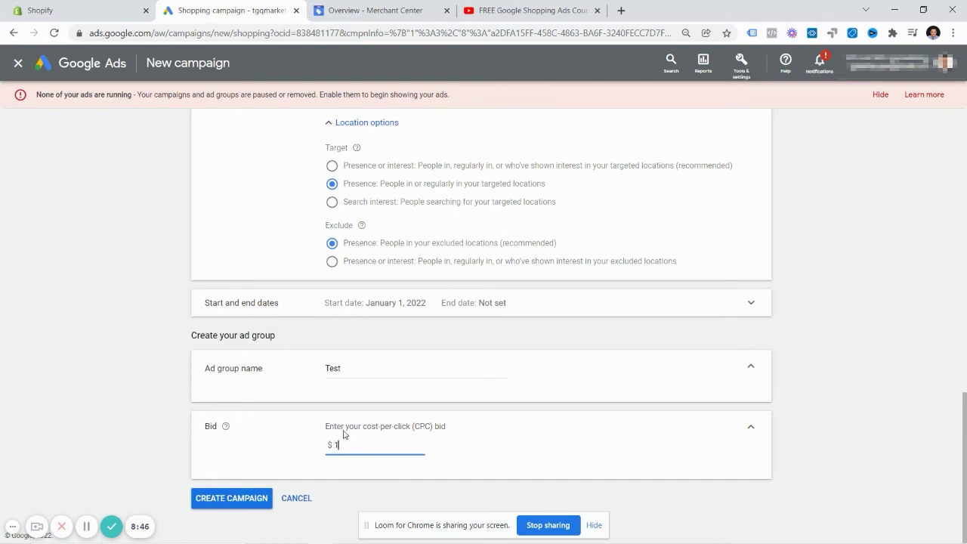
{"action": "left_click", "coordinate": [232, 498]}
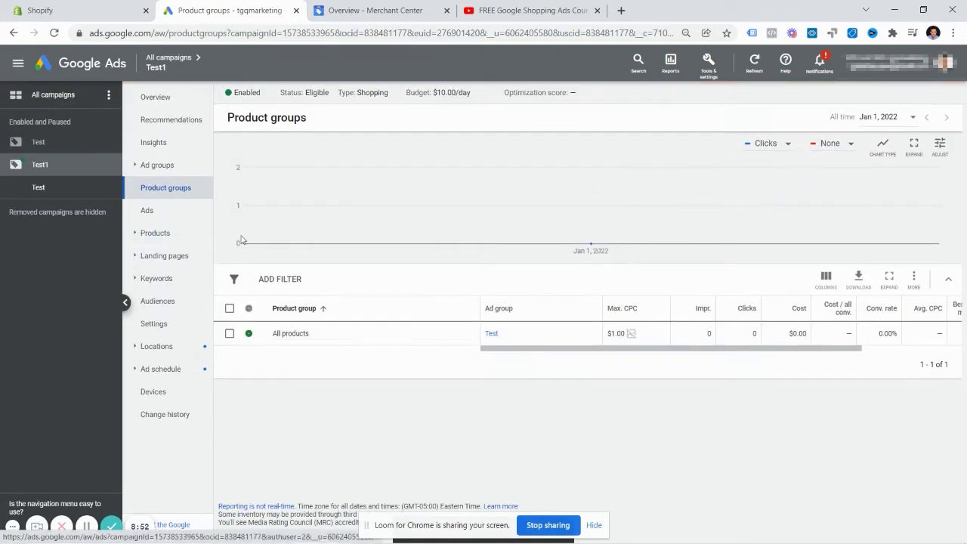
Pause the Test1 campaign and open the Test ad group's product groups
{"action": "left_click", "coordinate": [251, 94]}
{"action": "left_click", "coordinate": [258, 125]}
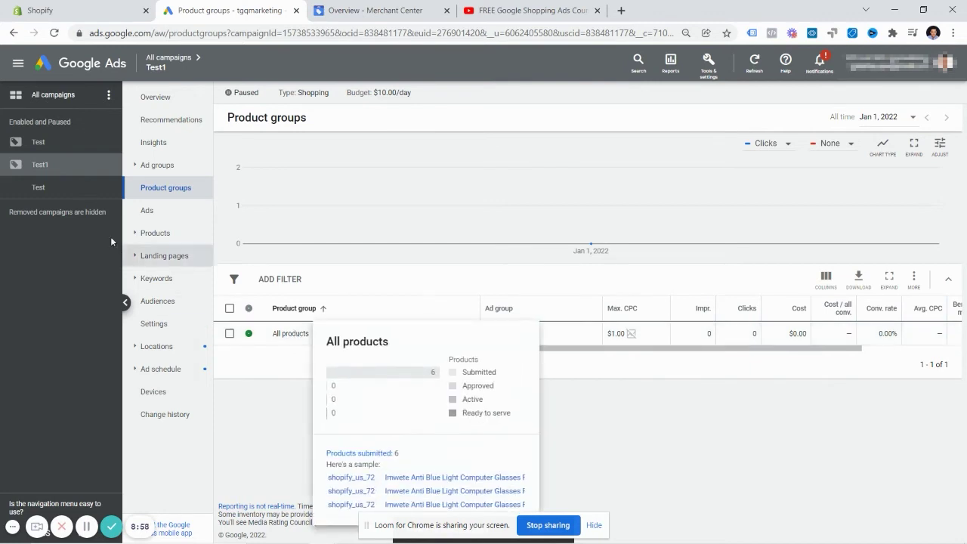
{"action": "left_click", "coordinate": [77, 189]}
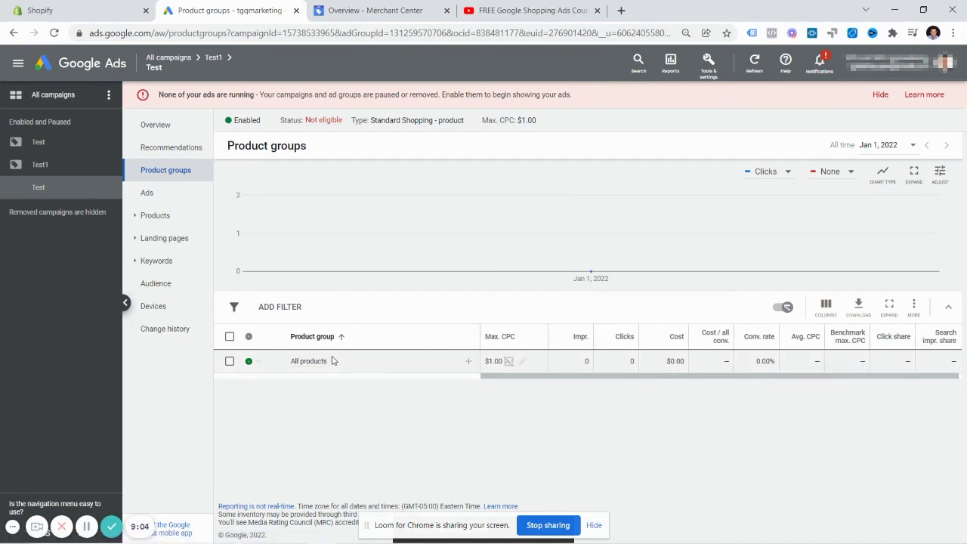
Try subdividing All products by Product type, then back out without changes
{"action": "left_click", "coordinate": [468, 365]}
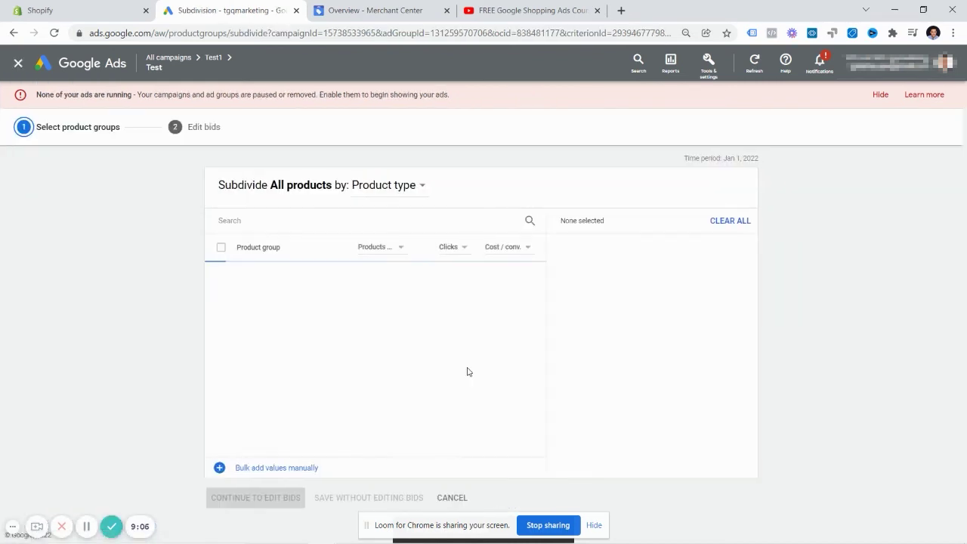
{"action": "left_click", "coordinate": [414, 192]}
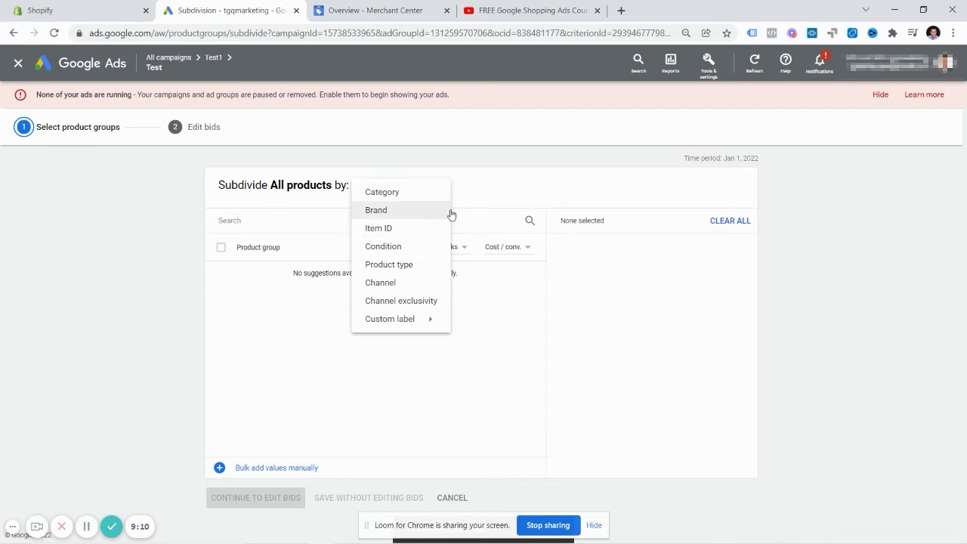
{"action": "left_click", "coordinate": [489, 195]}
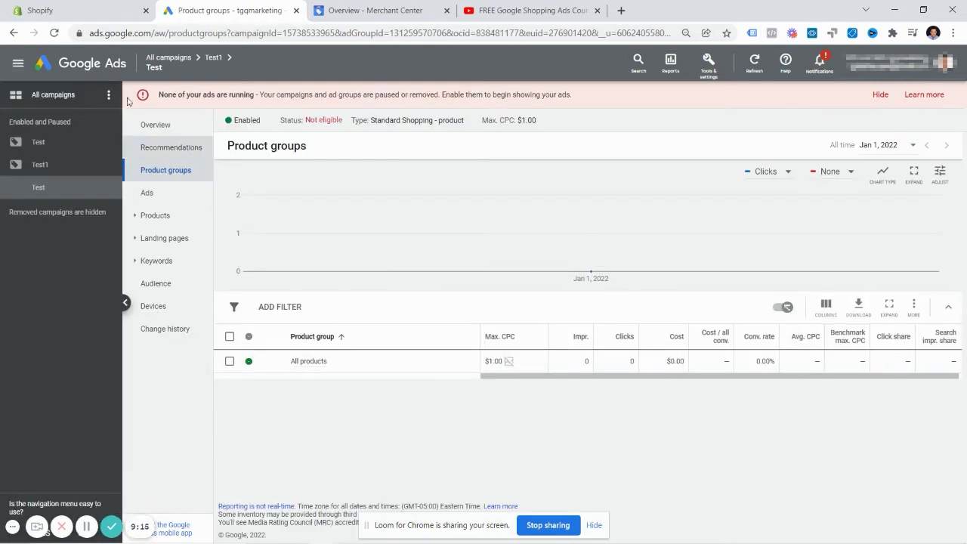
{"action": "left_click", "coordinate": [710, 62]}
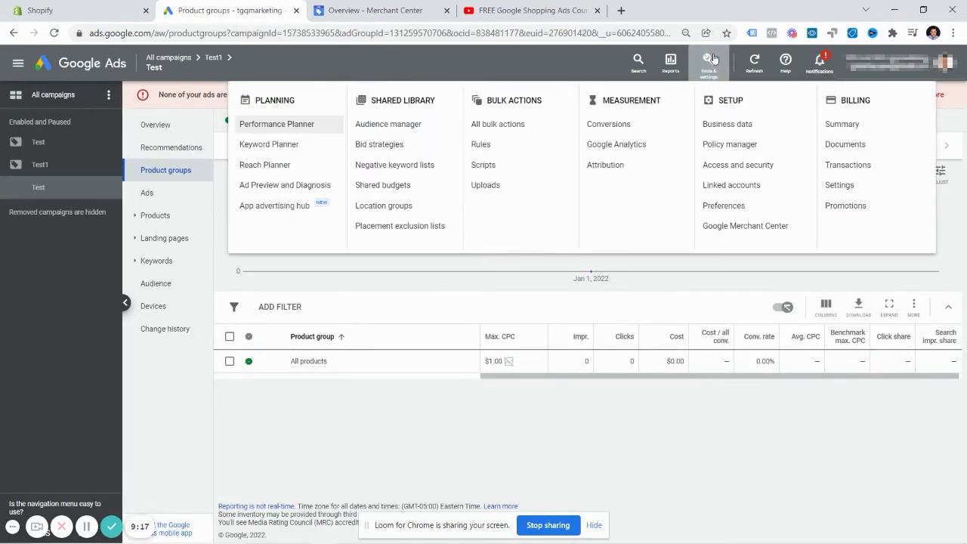
Show the Google Ads conversion actions list, then open a blank new browser tab
{"action": "left_click", "coordinate": [617, 129]}
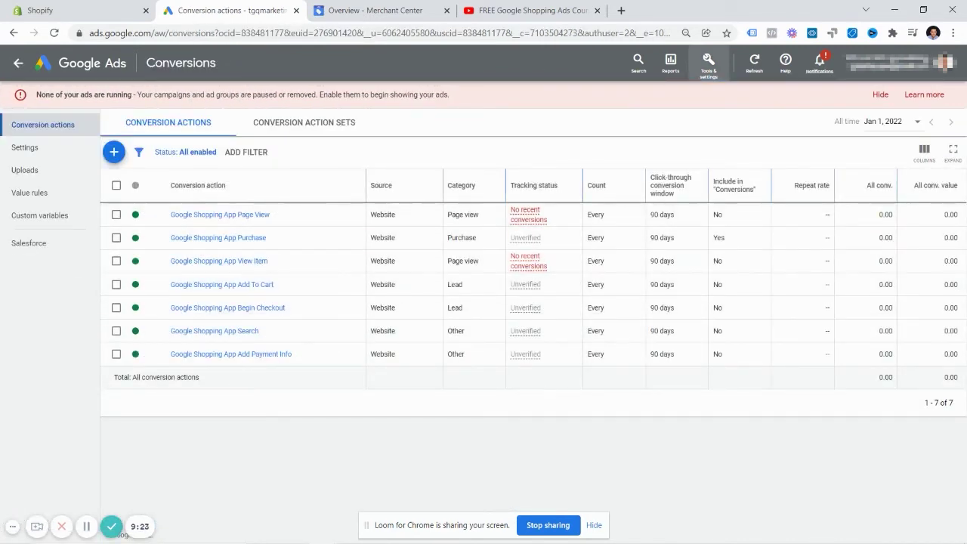
{"action": "left_click", "coordinate": [621, 11]}
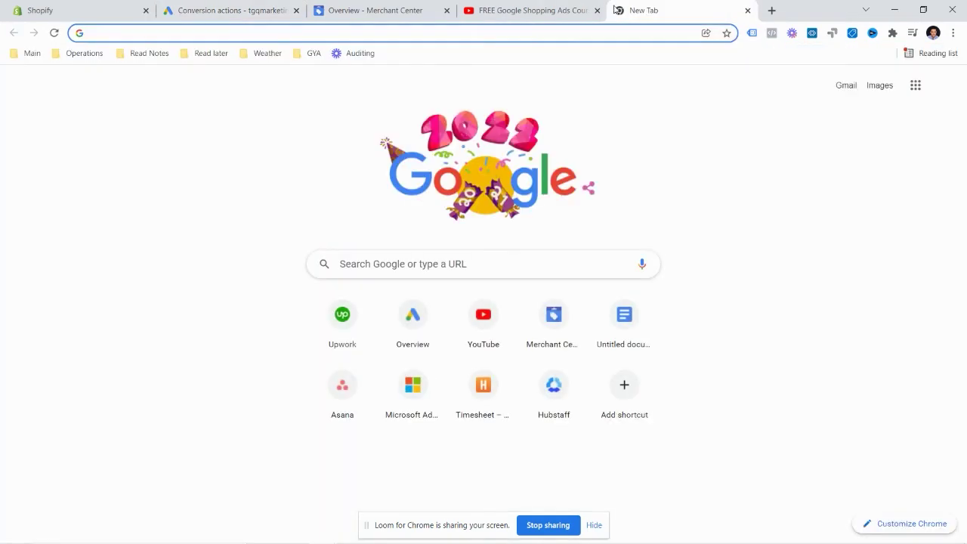
Load Google Analytics, switch to the other signed-in Google account, and open its Admin page
{"action": "type", "text": "ana"}
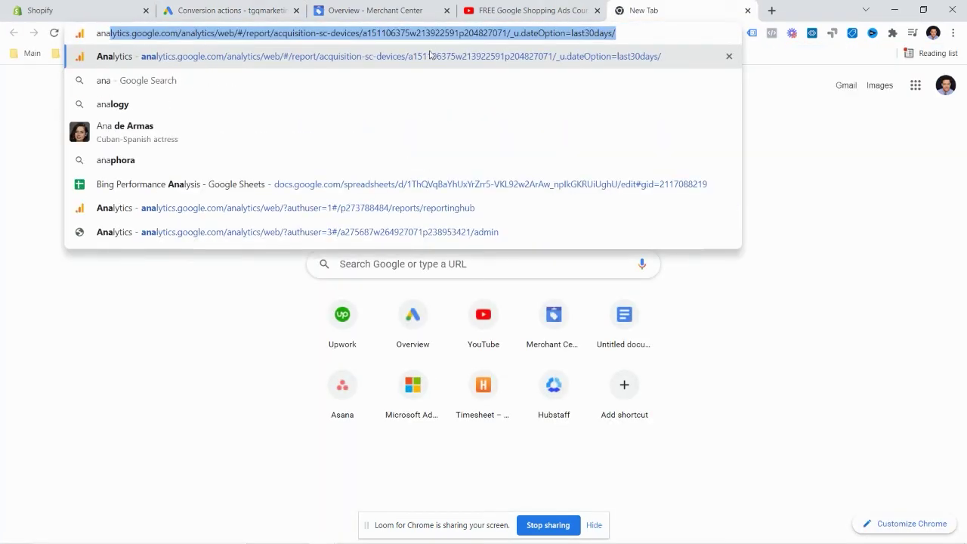
{"action": "key", "text": "Return"}
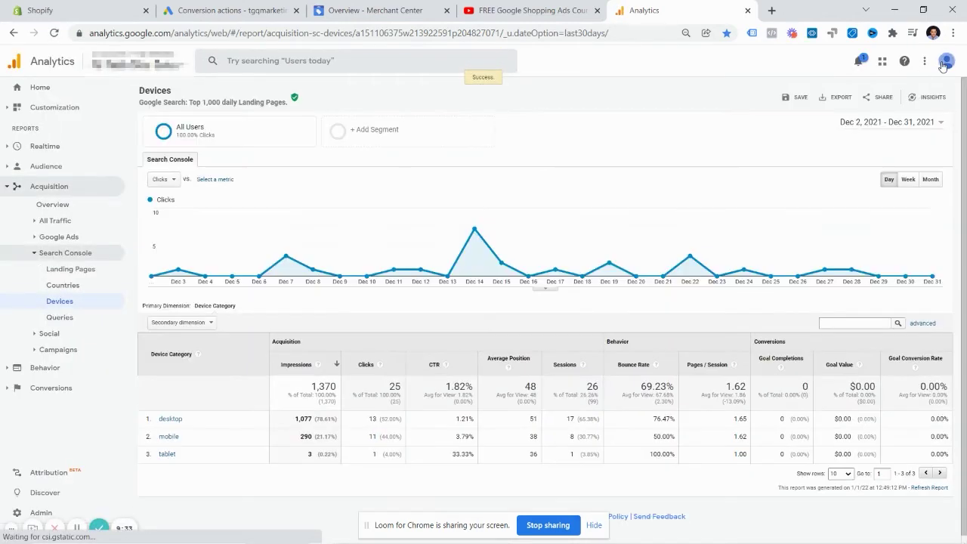
{"action": "left_click", "coordinate": [946, 61]}
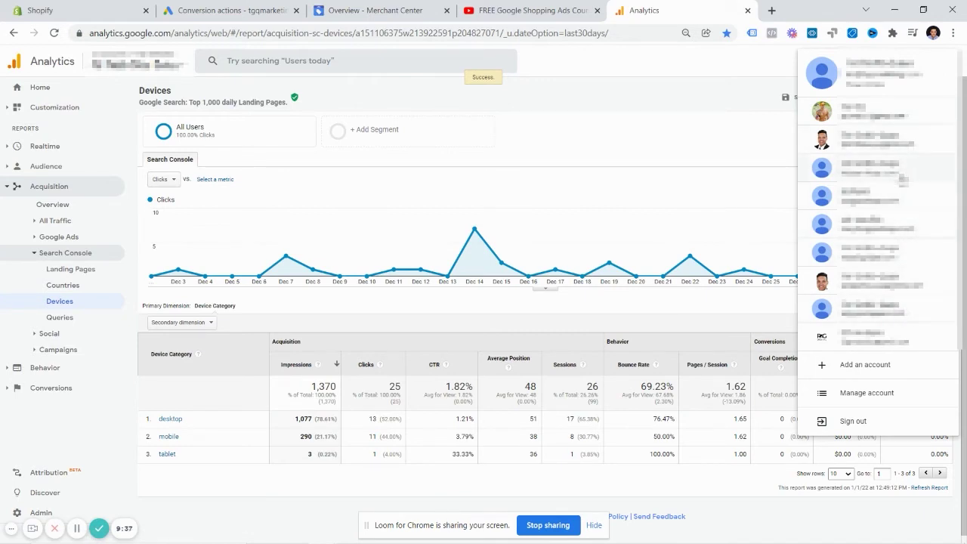
{"action": "left_click", "coordinate": [902, 150]}
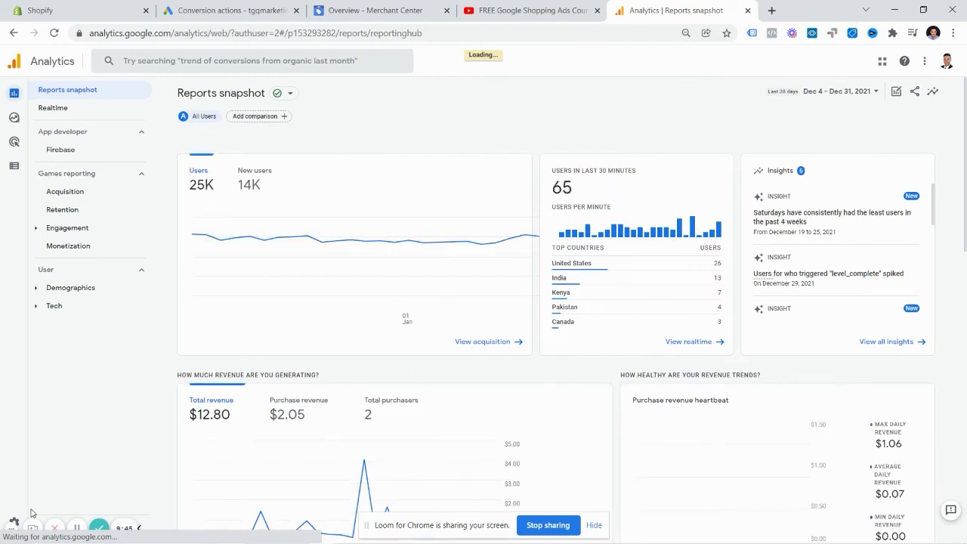
{"action": "left_click", "coordinate": [16, 522]}
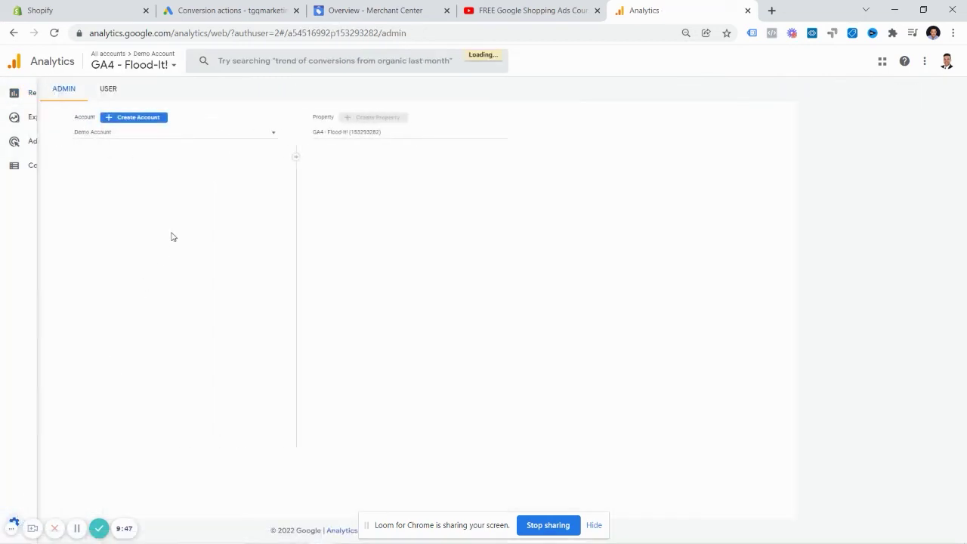
Create a new Analytics account named 'Testing' and continue to the property name field
{"action": "left_click", "coordinate": [146, 121]}
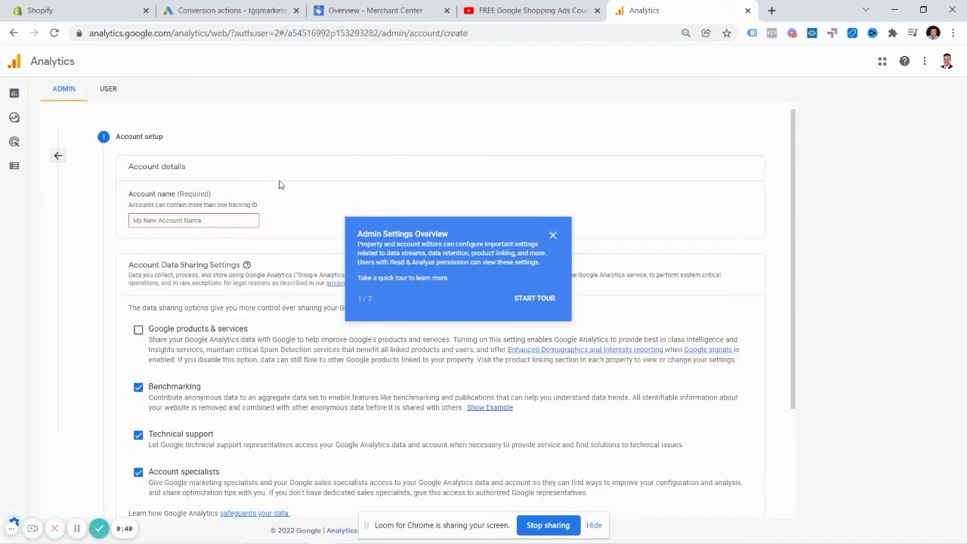
{"action": "left_click", "coordinate": [244, 223]}
{"action": "type", "text": "Tes"}
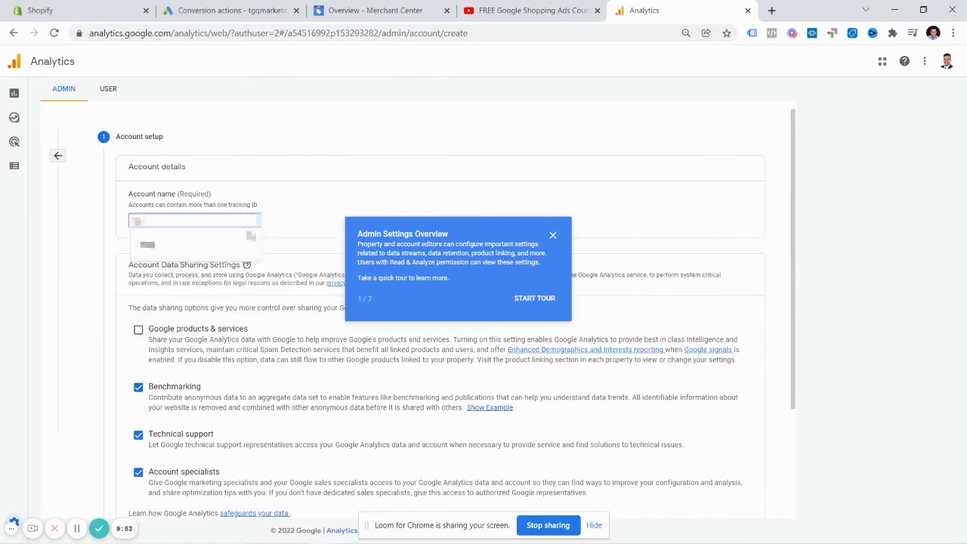
{"action": "type", "text": "ting"}
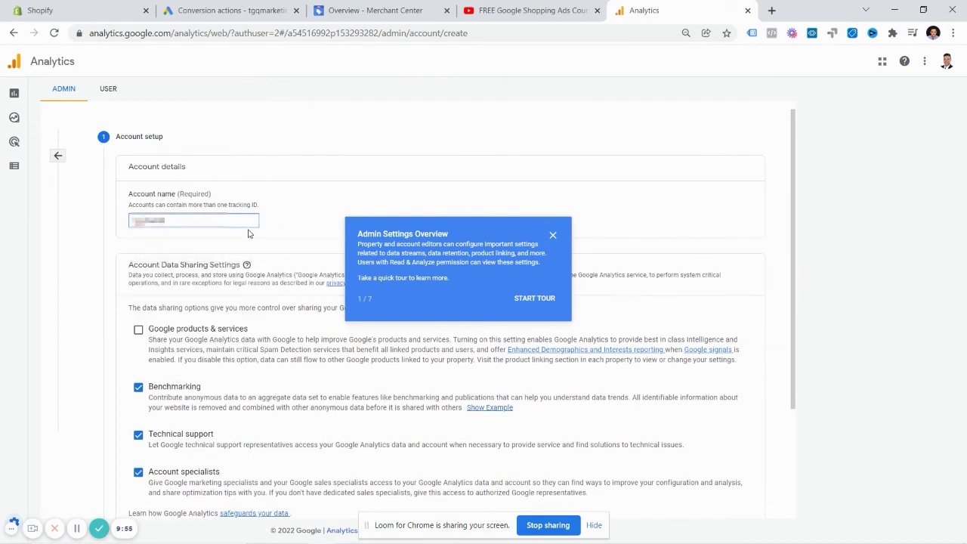
{"action": "left_click", "coordinate": [553, 235]}
{"action": "scroll", "coordinate": [334, 328], "scroll_direction": "down", "scroll_amount": 2}
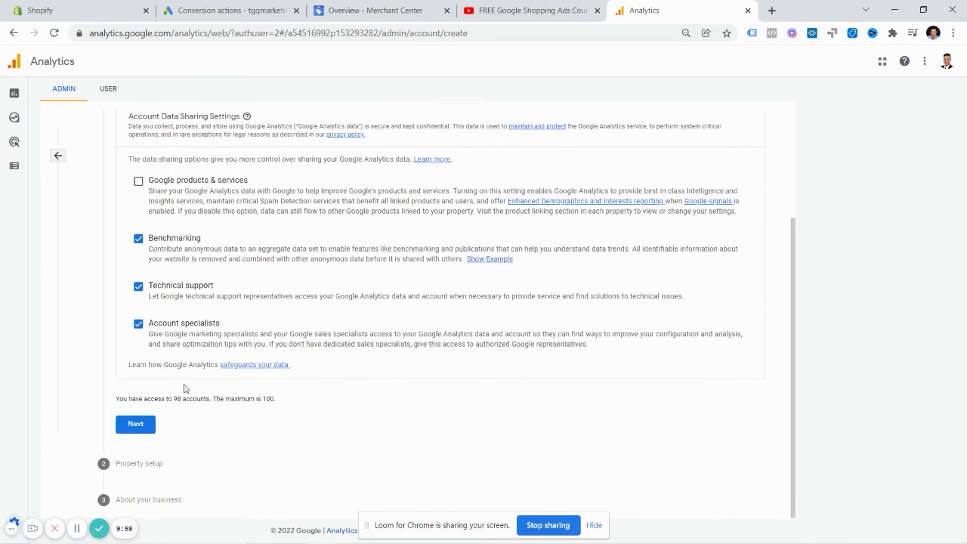
{"action": "left_click", "coordinate": [136, 425]}
{"action": "left_click", "coordinate": [210, 280]}
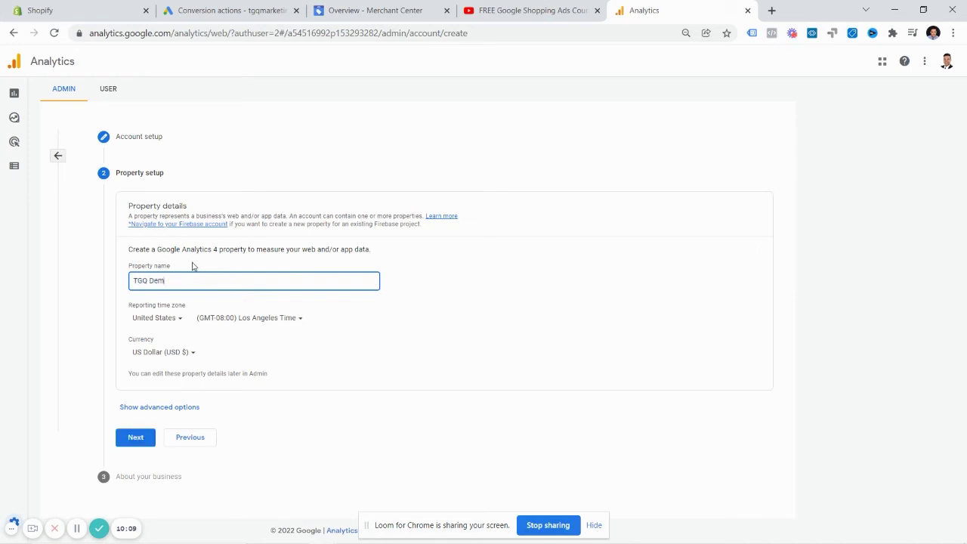
Show the advanced property options and turn on creating a Universal Analytics property
{"action": "left_click", "coordinate": [190, 406]}
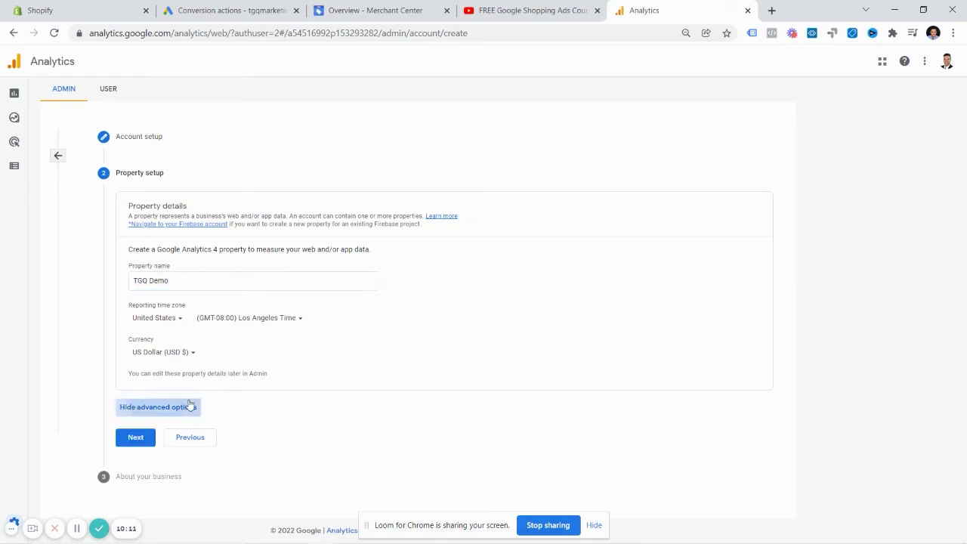
{"action": "scroll", "coordinate": [628, 399], "scroll_direction": "down", "scroll_amount": 1}
{"action": "left_click", "coordinate": [744, 384]}
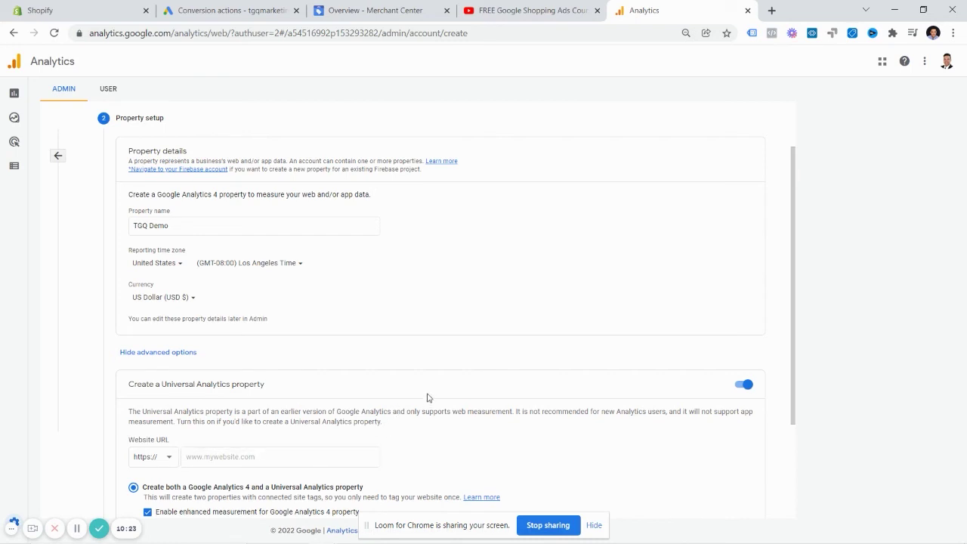
{"action": "scroll", "coordinate": [417, 411], "scroll_direction": "down", "scroll_amount": 1}
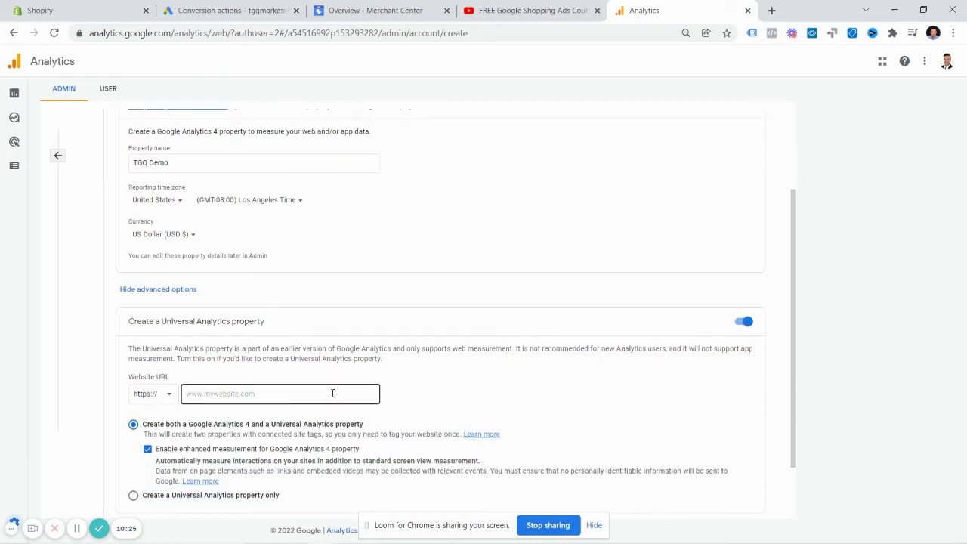
Copy the live storefront's web address and paste it as the property's website URL
{"action": "left_click", "coordinate": [117, 5]}
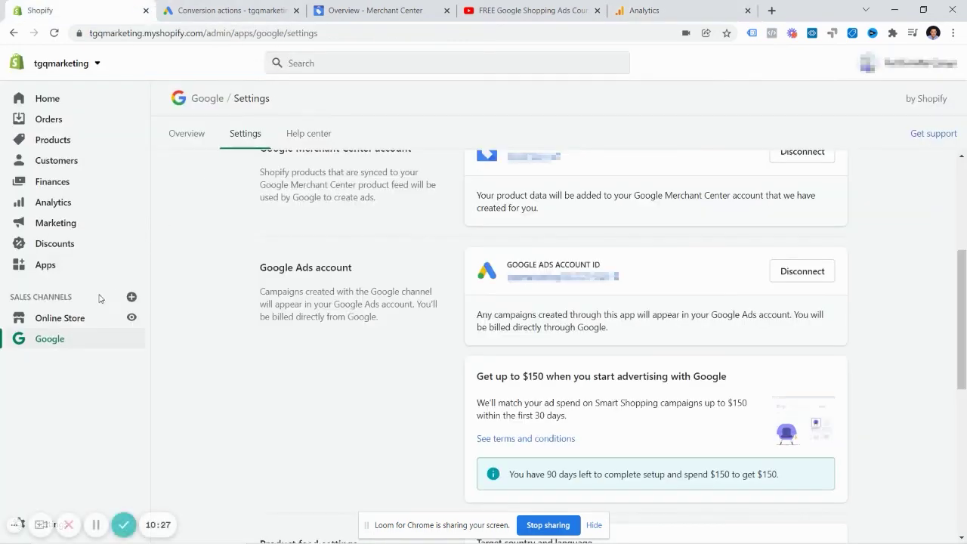
{"action": "left_click", "coordinate": [94, 318]}
{"action": "left_click", "coordinate": [131, 319]}
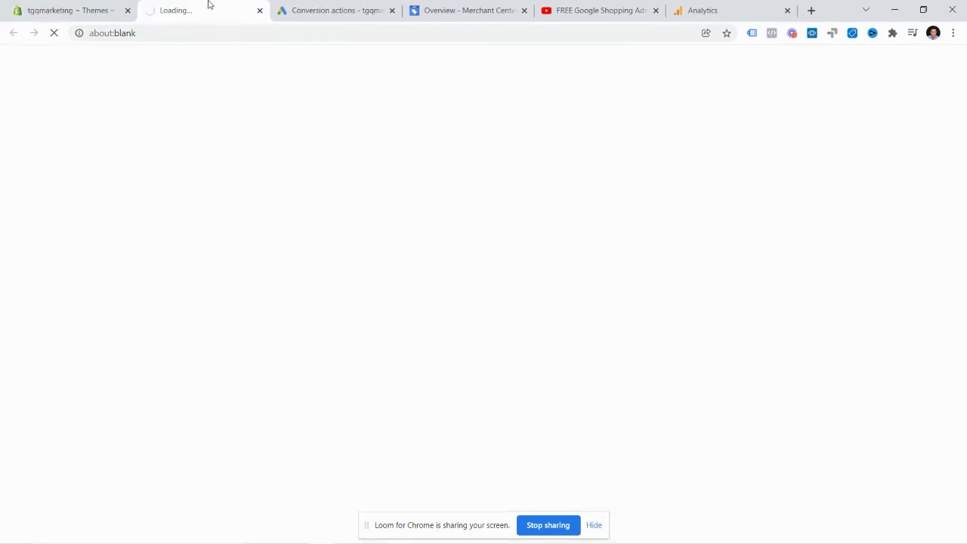
{"action": "left_click", "coordinate": [223, 33]}
{"action": "key", "text": "ctrl+Tab"}
{"action": "key", "text": "ctrl+Tab"}
{"action": "key", "text": "ctrl+Tab"}
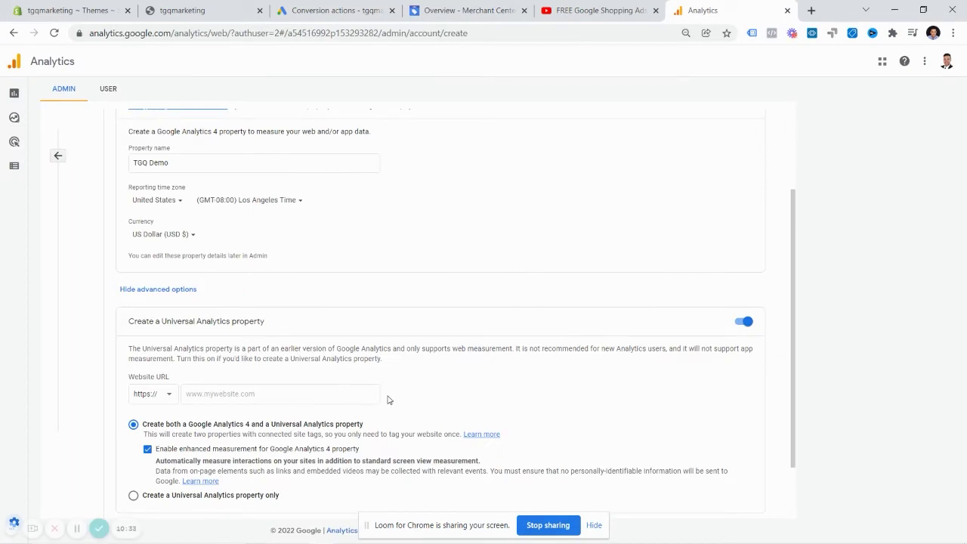
{"action": "left_click", "coordinate": [366, 394]}
{"action": "key", "text": "ctrl+v"}
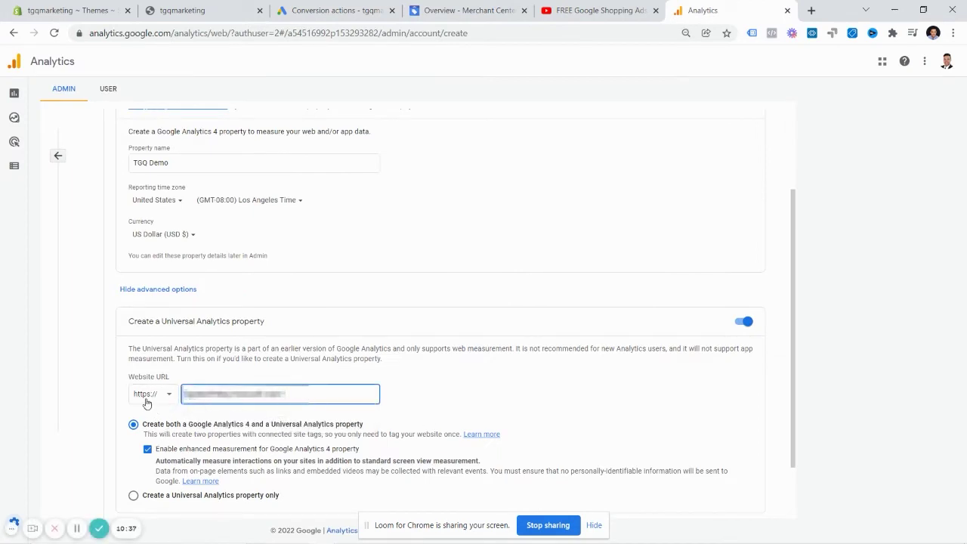
Create the Universal Analytics-only TGQ Demo property, accept the terms, and copy its tracking code
{"action": "left_click", "coordinate": [103, 348]}
{"action": "scroll", "coordinate": [124, 398], "scroll_direction": "down", "scroll_amount": 1}
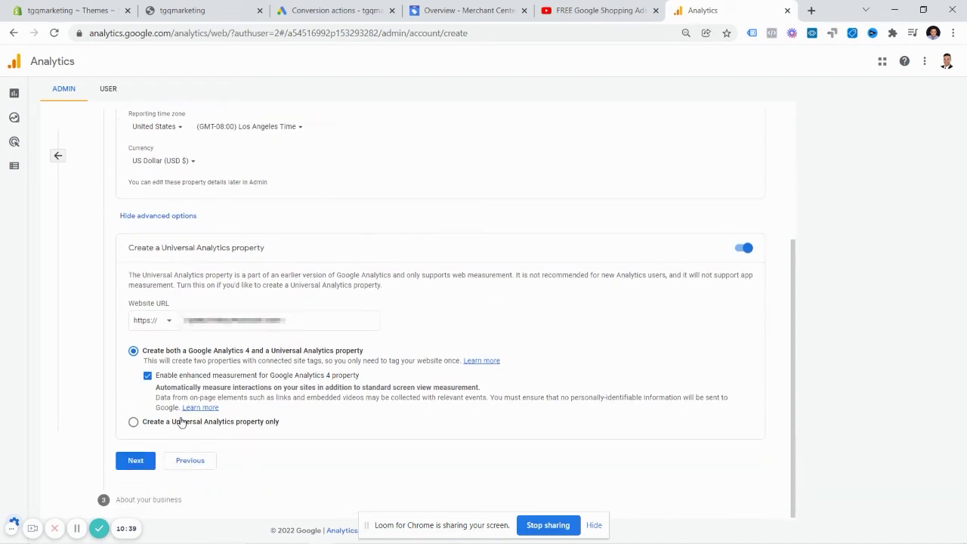
{"action": "left_click", "coordinate": [182, 421]}
{"action": "left_click", "coordinate": [135, 460]}
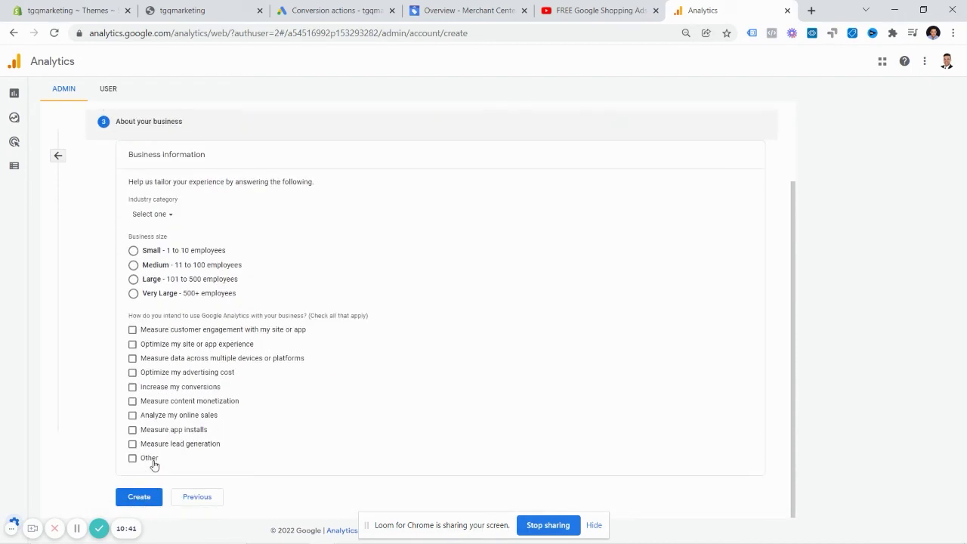
{"action": "left_click", "coordinate": [139, 497]}
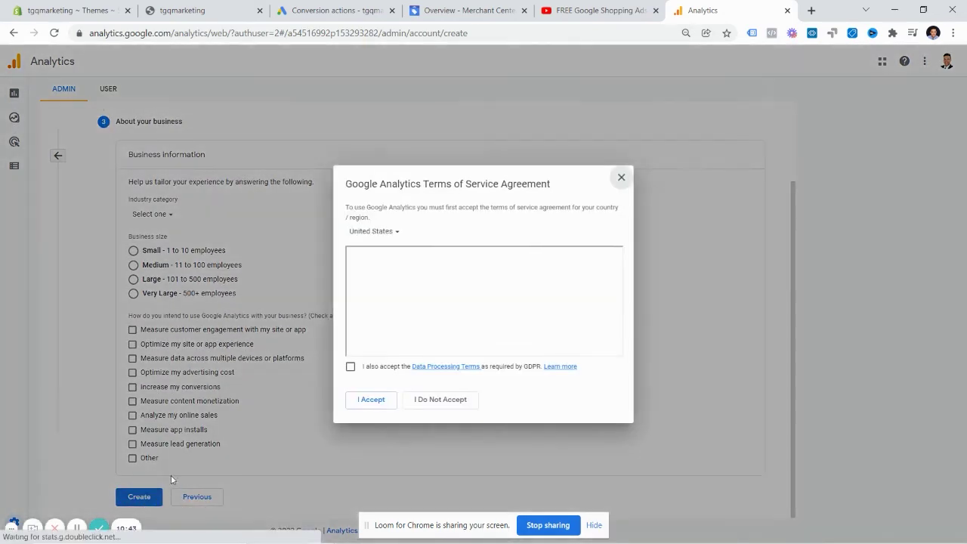
{"action": "left_click", "coordinate": [350, 367]}
{"action": "left_click", "coordinate": [370, 399]}
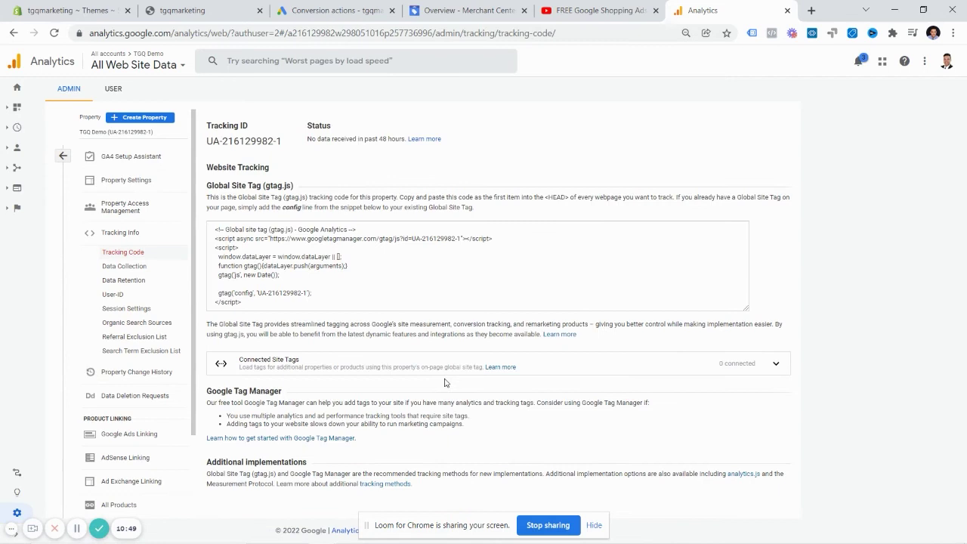
{"action": "left_click", "coordinate": [387, 295]}
{"action": "key", "text": "ctrl+c"}
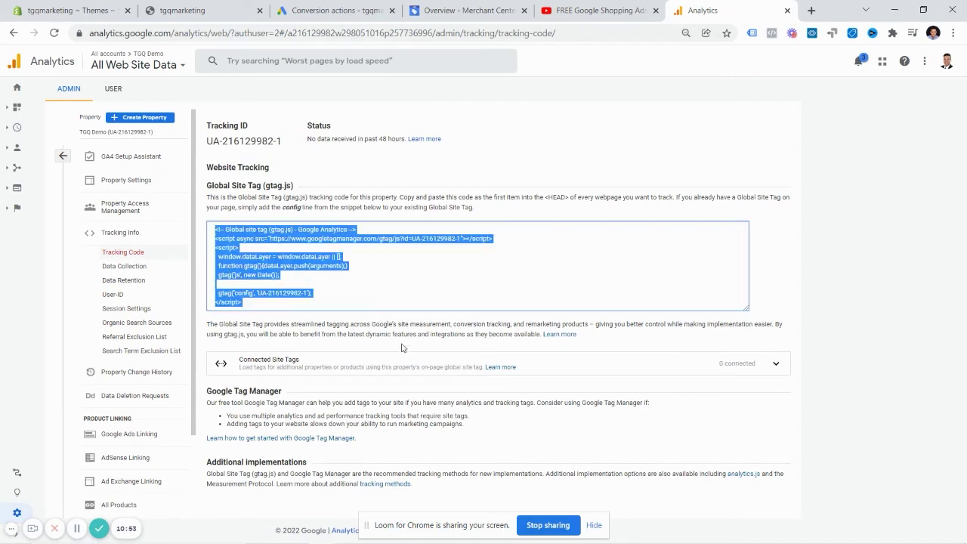
{"action": "left_click", "coordinate": [84, 11]}
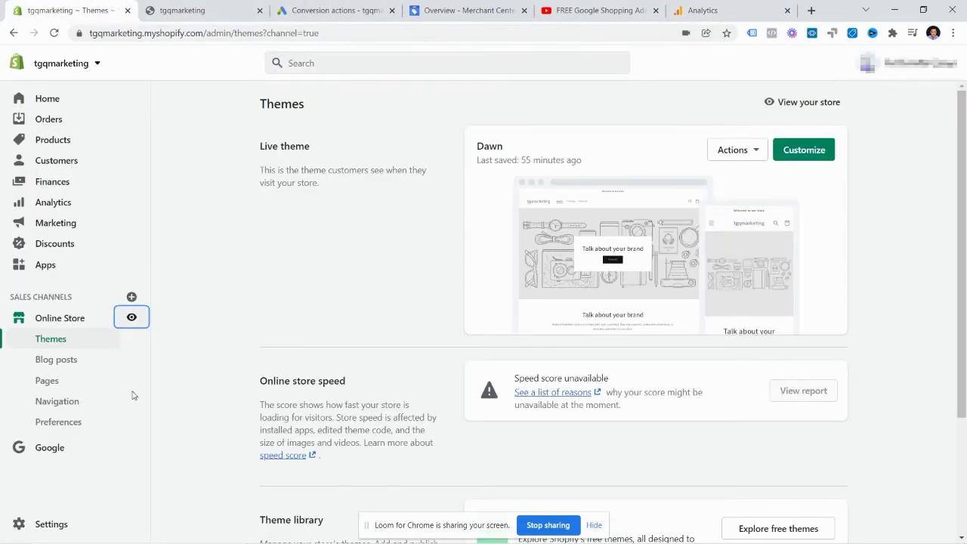
Open the Dawn theme's code editor and then the Online Store Preferences page
{"action": "left_click", "coordinate": [39, 525]}
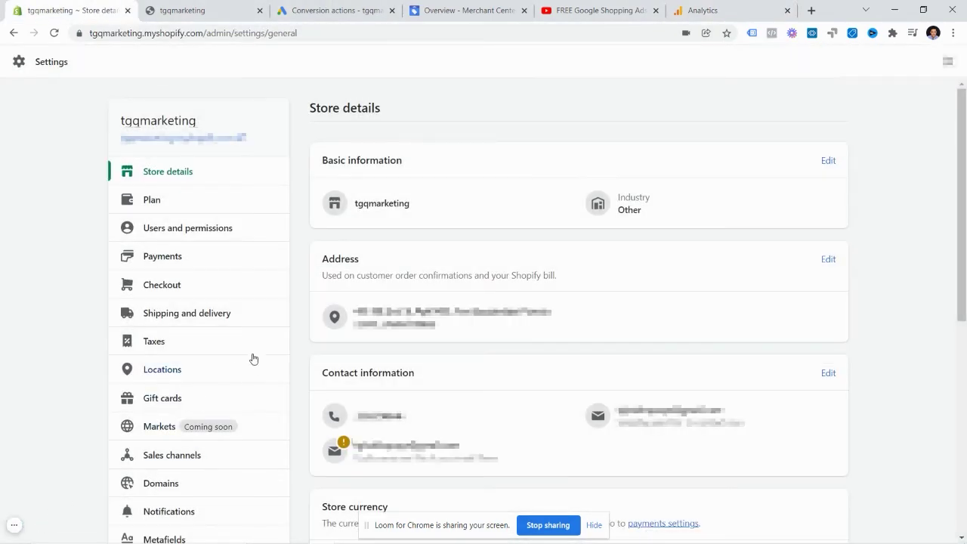
{"action": "scroll", "coordinate": [234, 340], "scroll_direction": "down", "scroll_amount": 2}
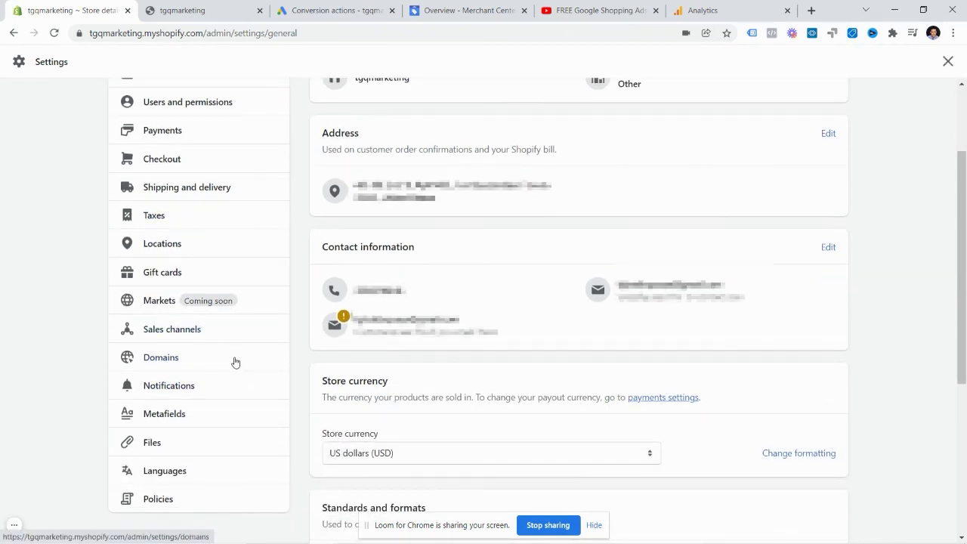
{"action": "left_click", "coordinate": [14, 33]}
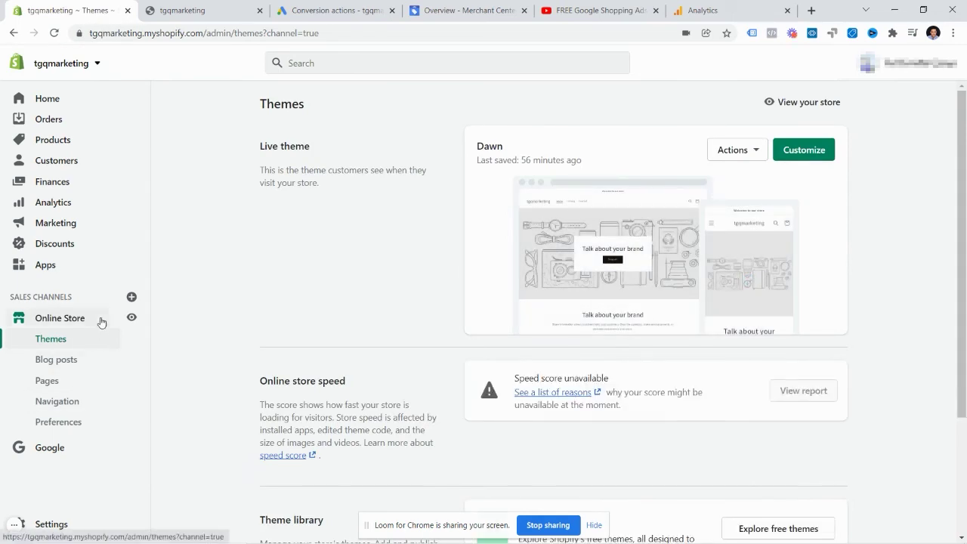
{"action": "left_click", "coordinate": [748, 155]}
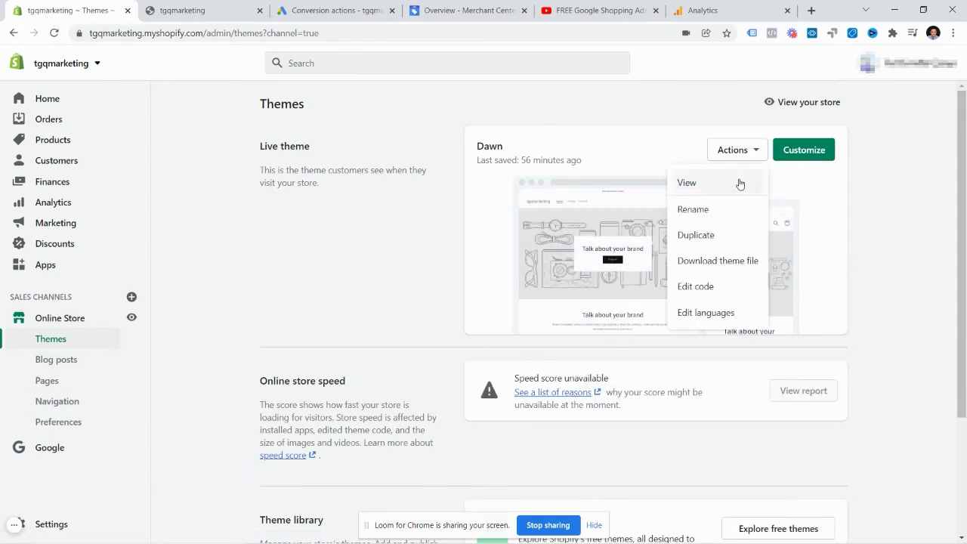
{"action": "left_click", "coordinate": [713, 292]}
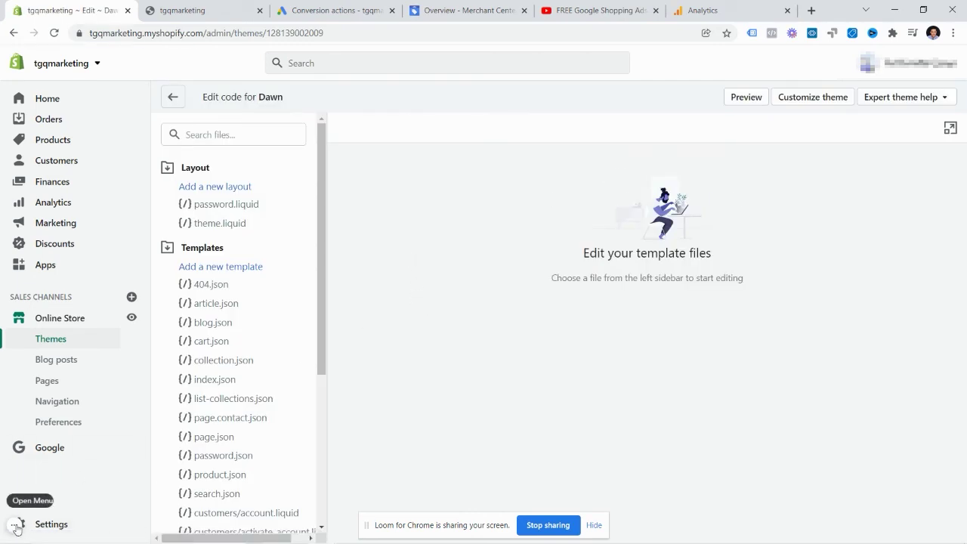
{"action": "left_click", "coordinate": [96, 525]}
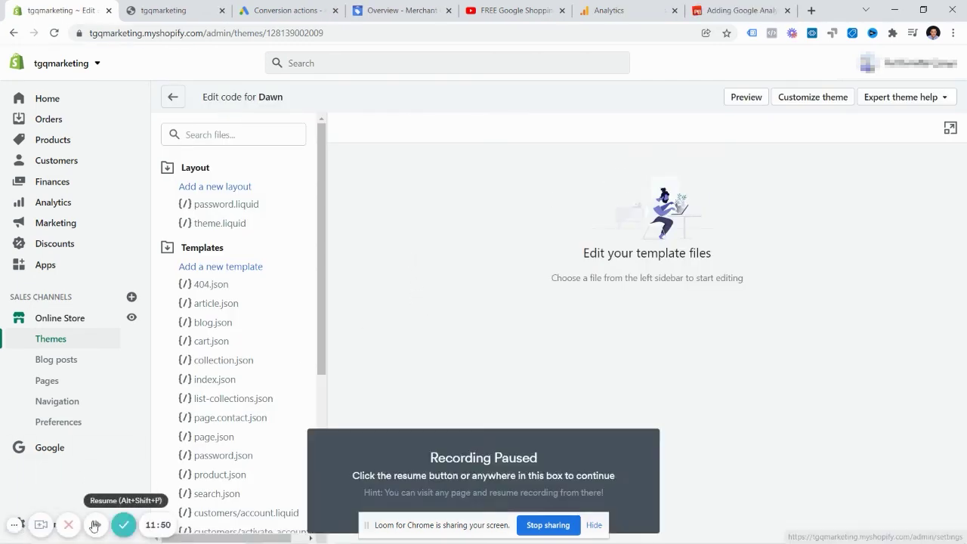
{"action": "left_click", "coordinate": [96, 525]}
{"action": "left_click", "coordinate": [78, 425]}
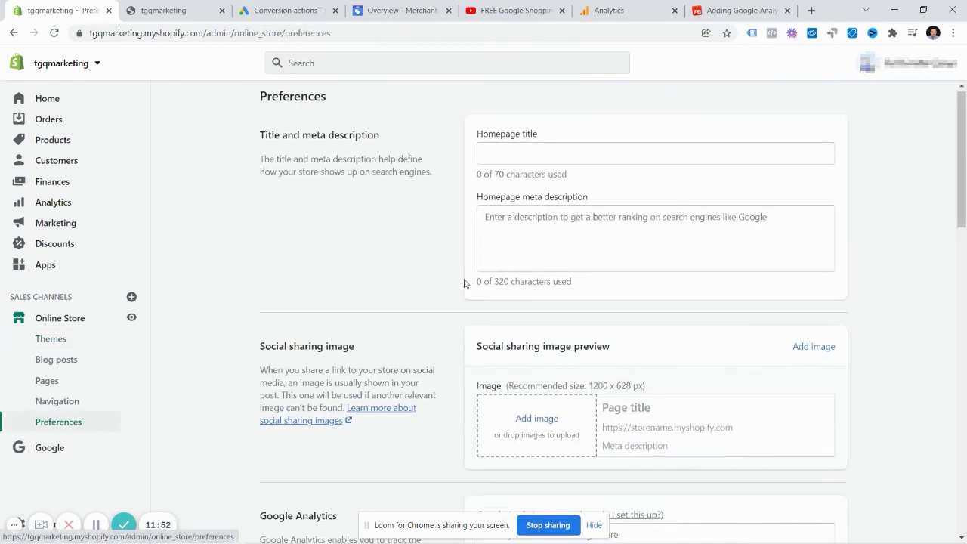
Paste the gtag tracking snippet into the Google Analytics field on the Preferences page
{"action": "scroll", "coordinate": [464, 279], "scroll_direction": "down", "scroll_amount": 4}
{"action": "left_click", "coordinate": [548, 240]}
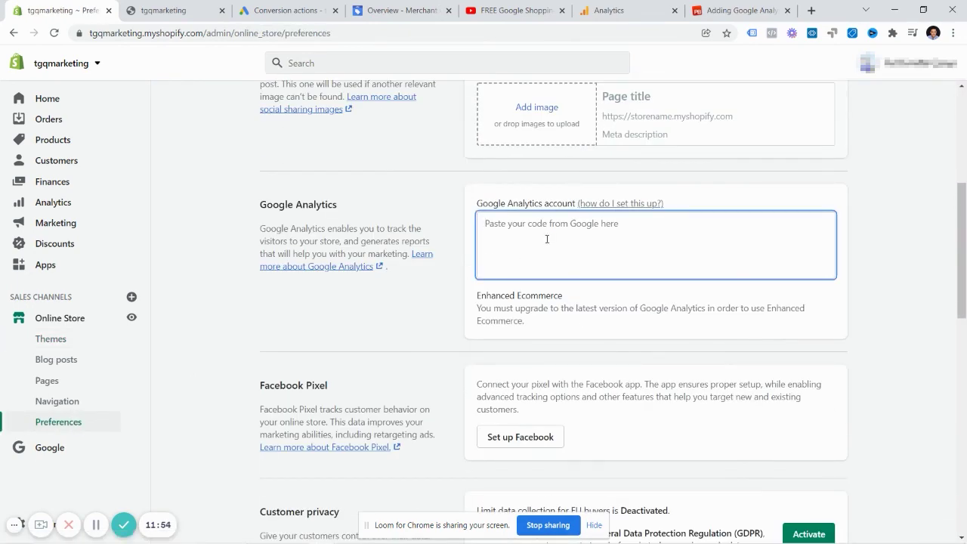
{"action": "key", "text": "ctrl+v"}
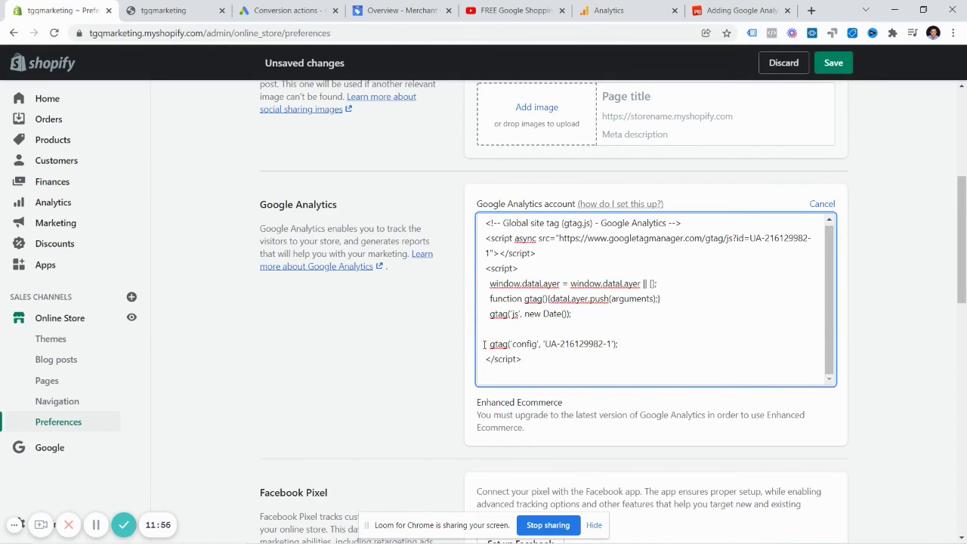
{"action": "scroll", "coordinate": [454, 386], "scroll_direction": "down", "scroll_amount": 2}
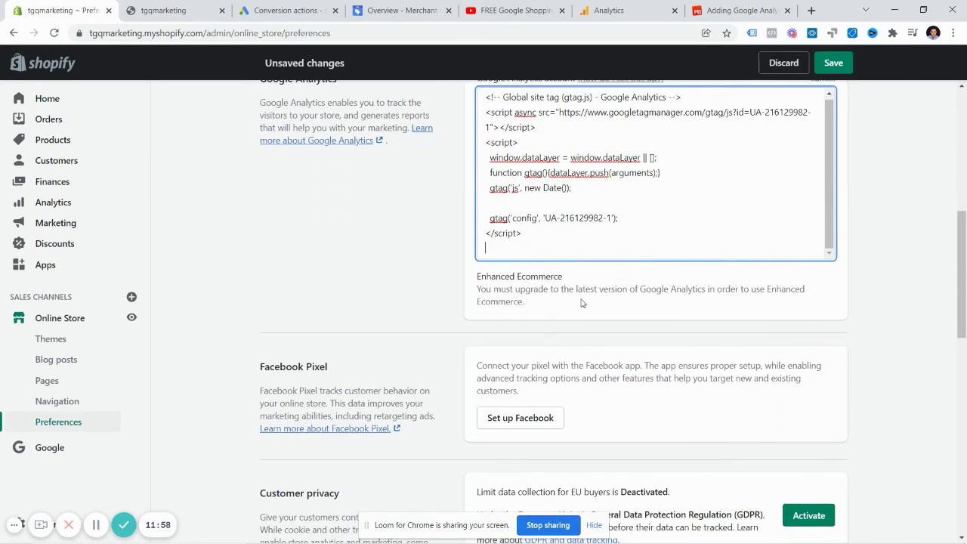
{"action": "left_click", "coordinate": [614, 7]}
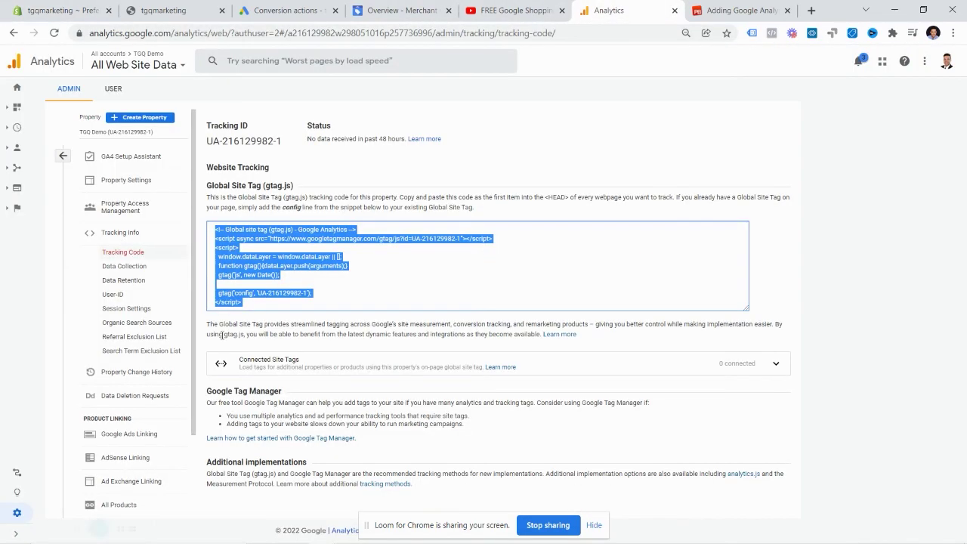
Switch on Enable Ecommerce and Enhanced Ecommerce Reporting in the view's Ecommerce Settings and save
{"action": "left_click", "coordinate": [17, 513]}
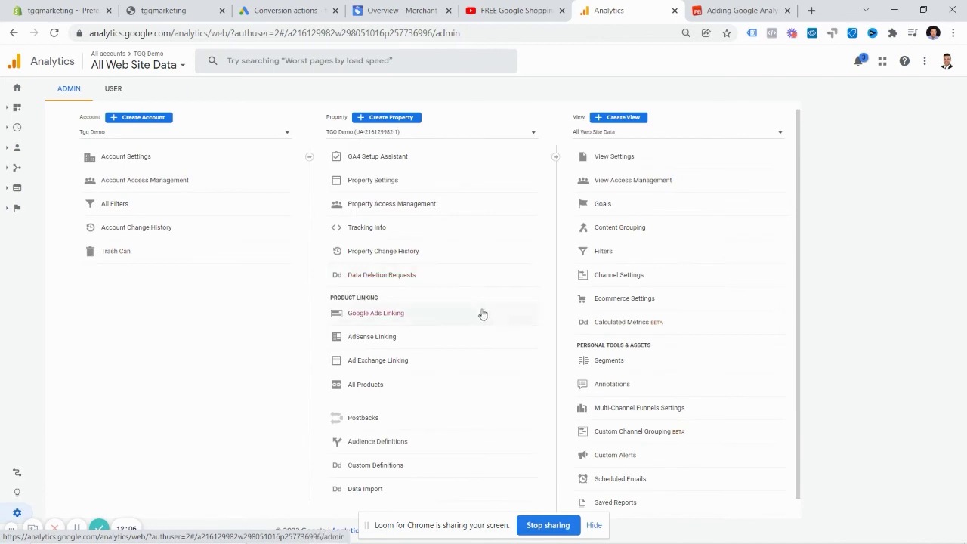
{"action": "left_click", "coordinate": [624, 299]}
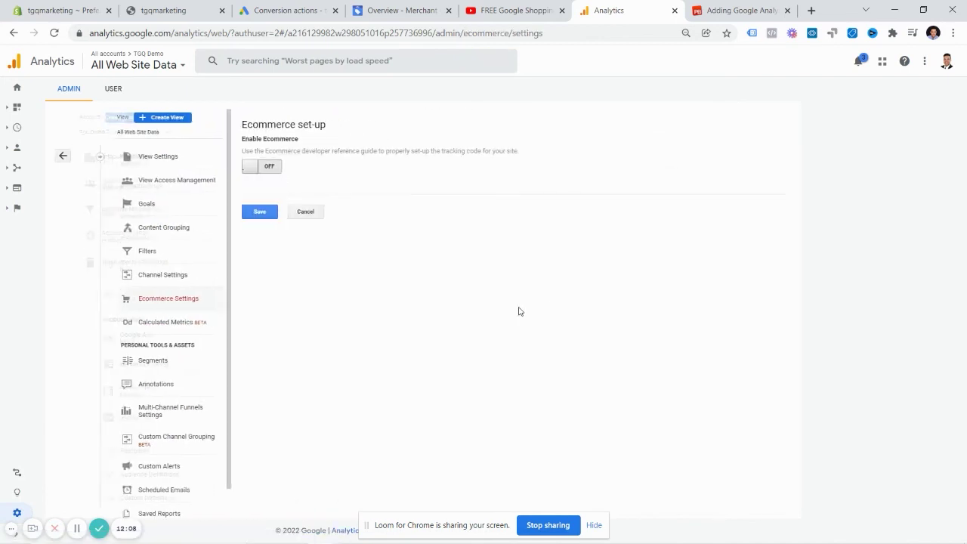
{"action": "left_click", "coordinate": [218, 168]}
{"action": "left_click", "coordinate": [224, 207]}
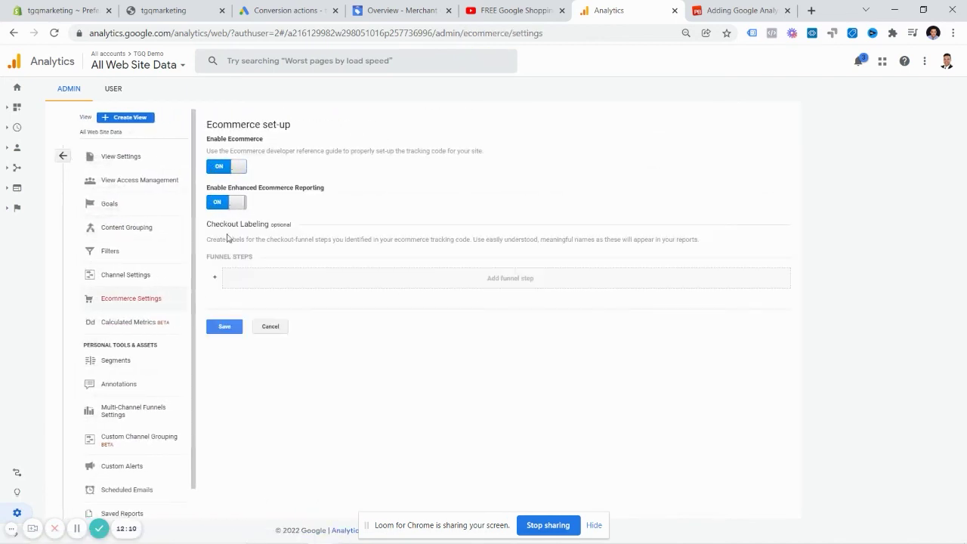
{"action": "left_click", "coordinate": [231, 332]}
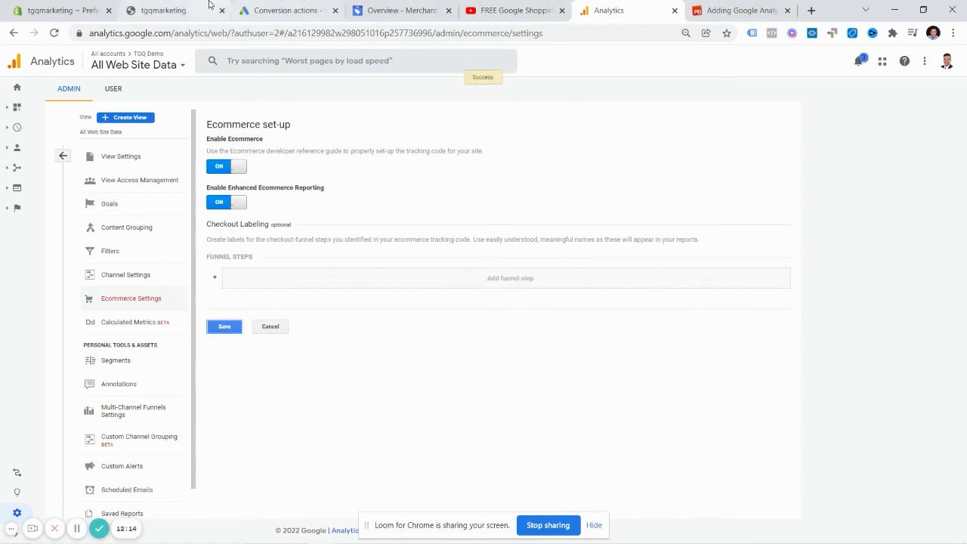
{"action": "left_click", "coordinate": [164, 9]}
{"action": "left_click", "coordinate": [60, 10]}
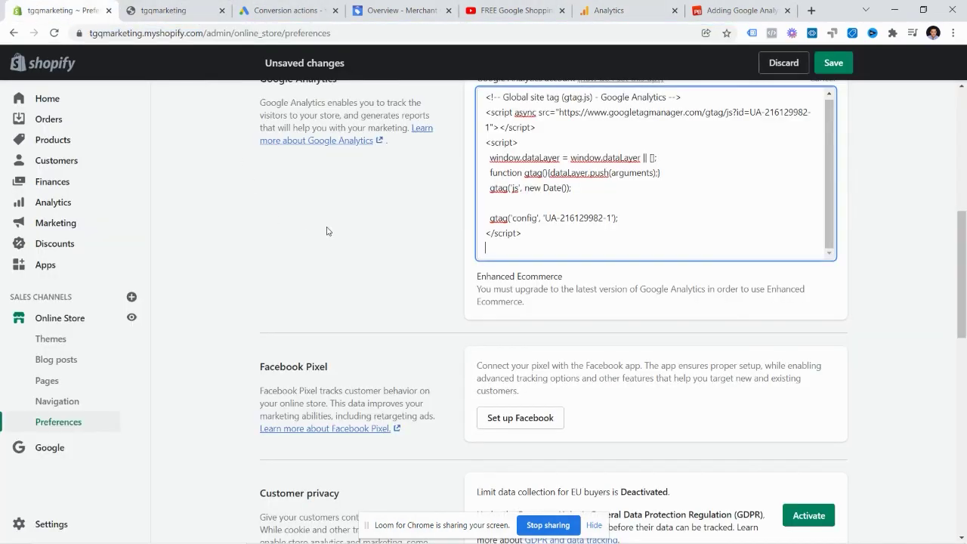
{"action": "scroll", "coordinate": [580, 422], "scroll_direction": "up", "scroll_amount": 3}
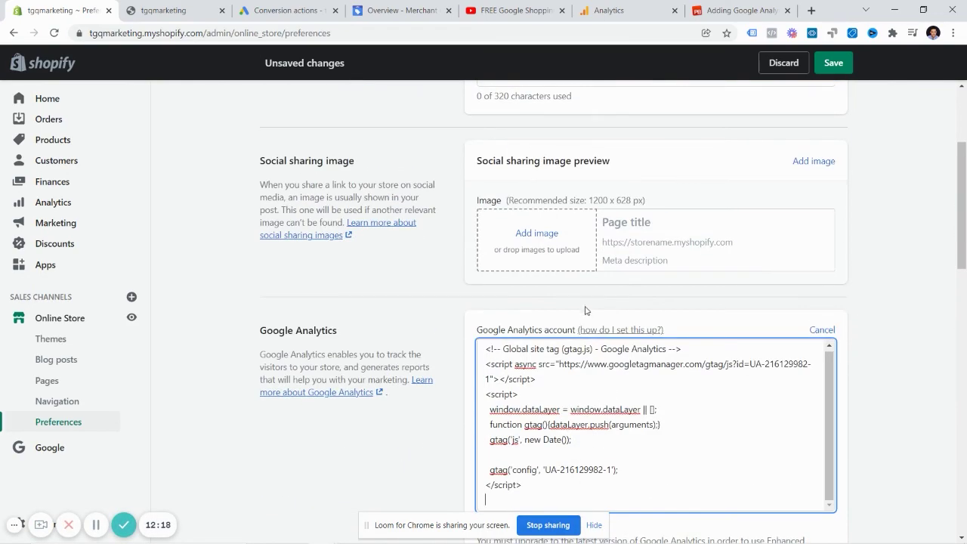
{"action": "scroll", "coordinate": [586, 310], "scroll_direction": "down", "scroll_amount": 20}
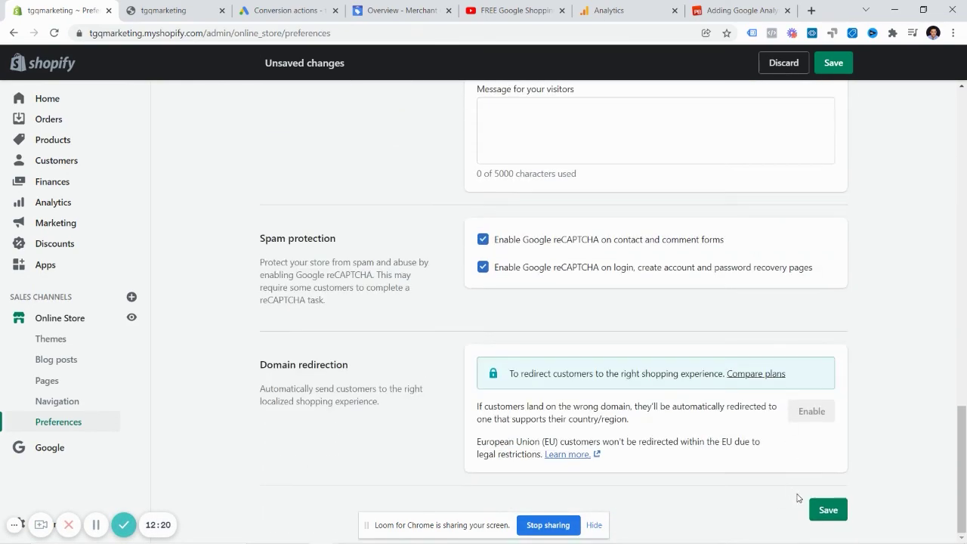
{"action": "left_click", "coordinate": [825, 508]}
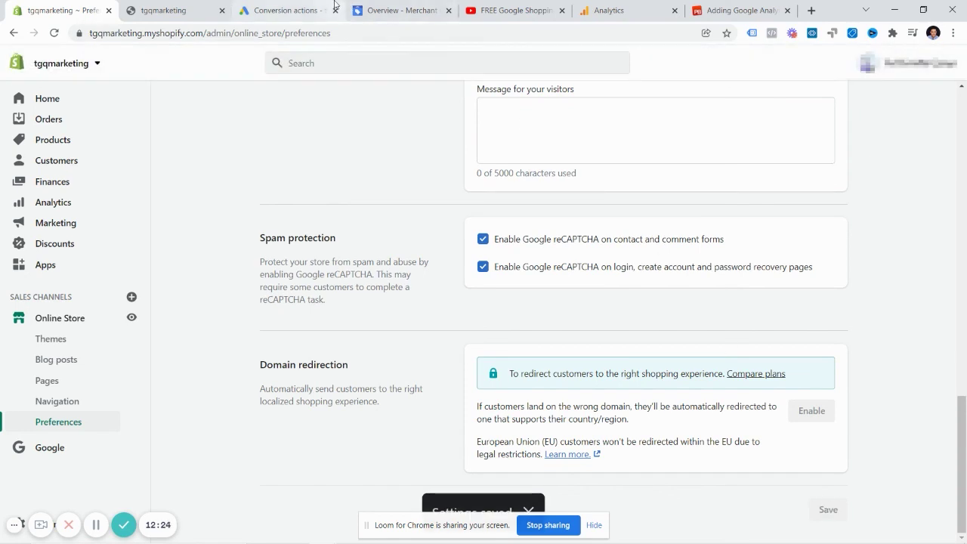
{"action": "left_click", "coordinate": [301, 6]}
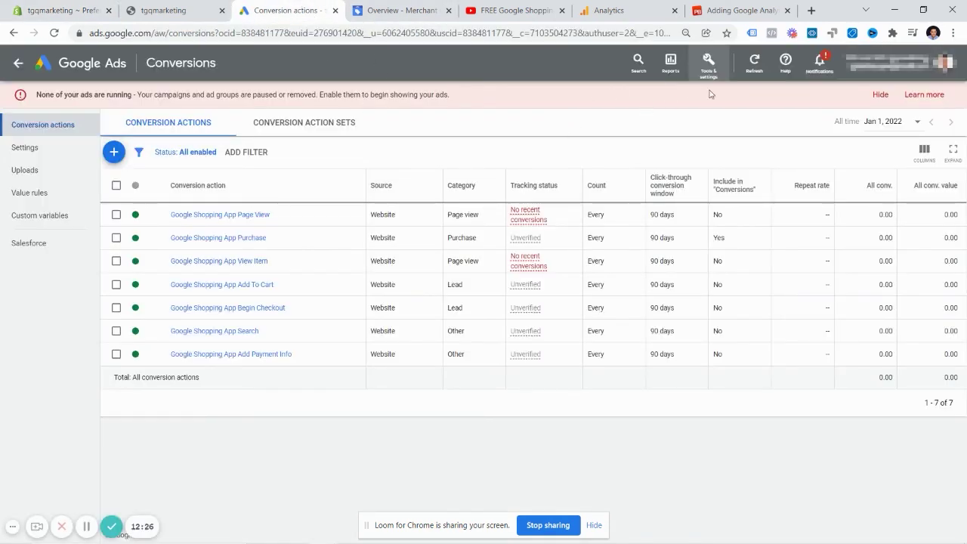
Open the Google Analytics (UA) linking details on the Google Ads Linked accounts page
{"action": "left_click", "coordinate": [709, 65]}
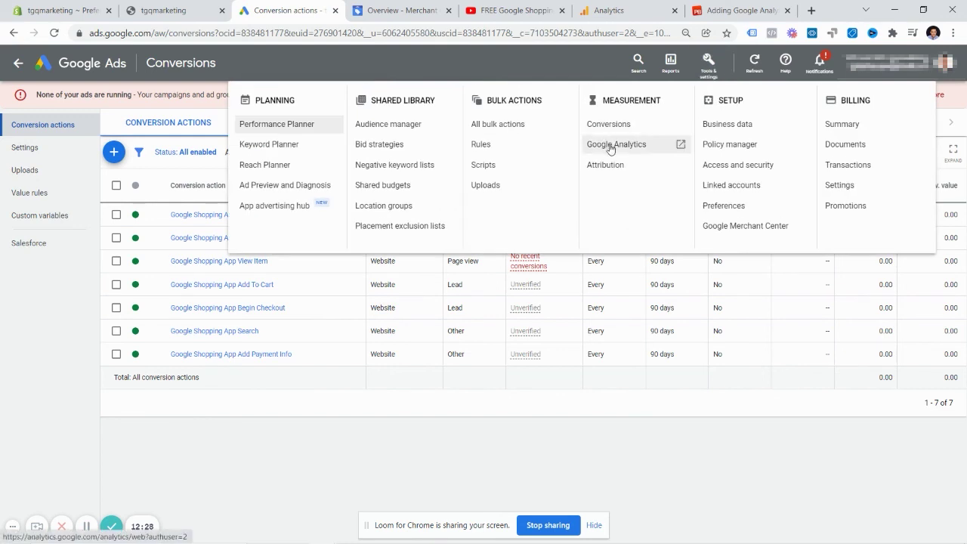
{"action": "left_click", "coordinate": [714, 186]}
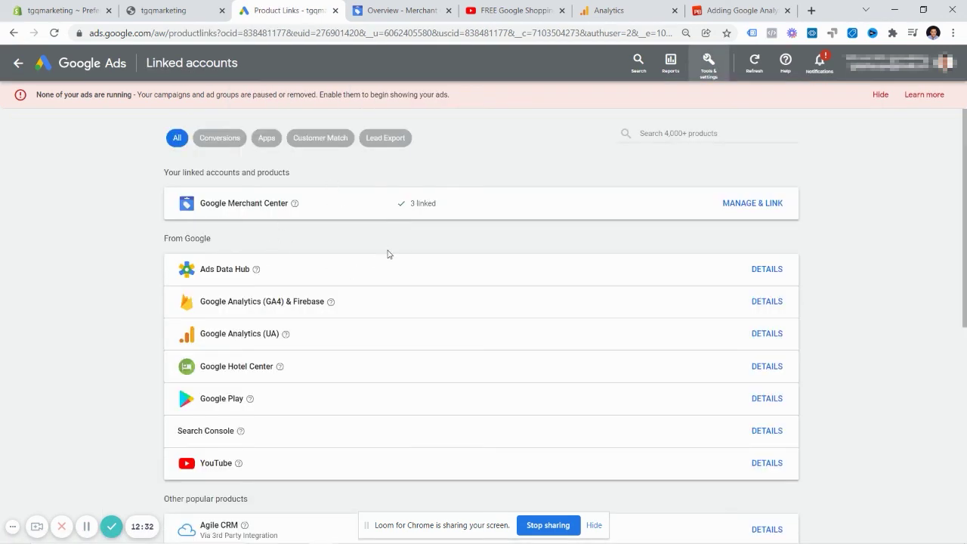
{"action": "scroll", "coordinate": [384, 393], "scroll_direction": "down", "scroll_amount": 2}
{"action": "scroll", "coordinate": [386, 393], "scroll_direction": "up", "scroll_amount": 2}
{"action": "left_click", "coordinate": [768, 335]}
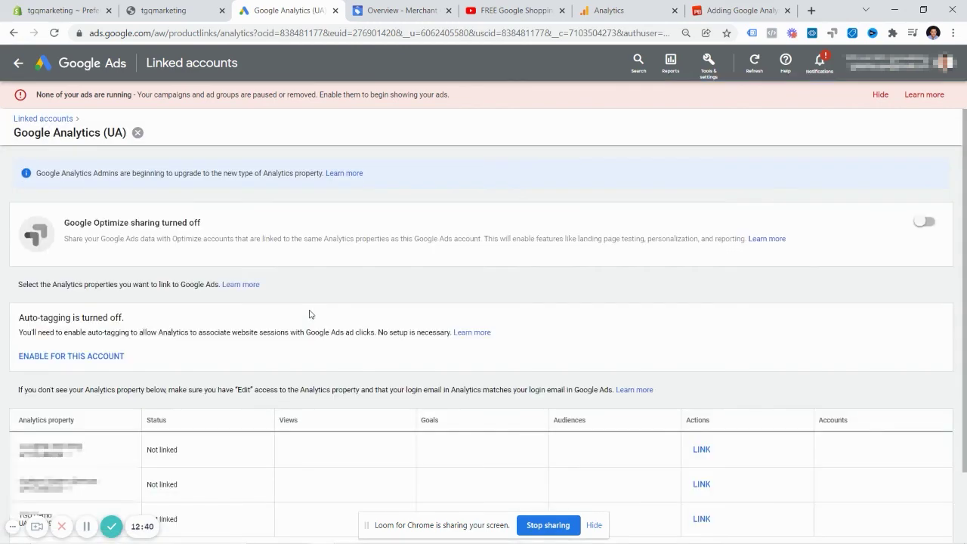
Link TGQ Demo's All Web Site Data view with site metrics import and save
{"action": "scroll", "coordinate": [309, 316], "scroll_direction": "down", "scroll_amount": 2}
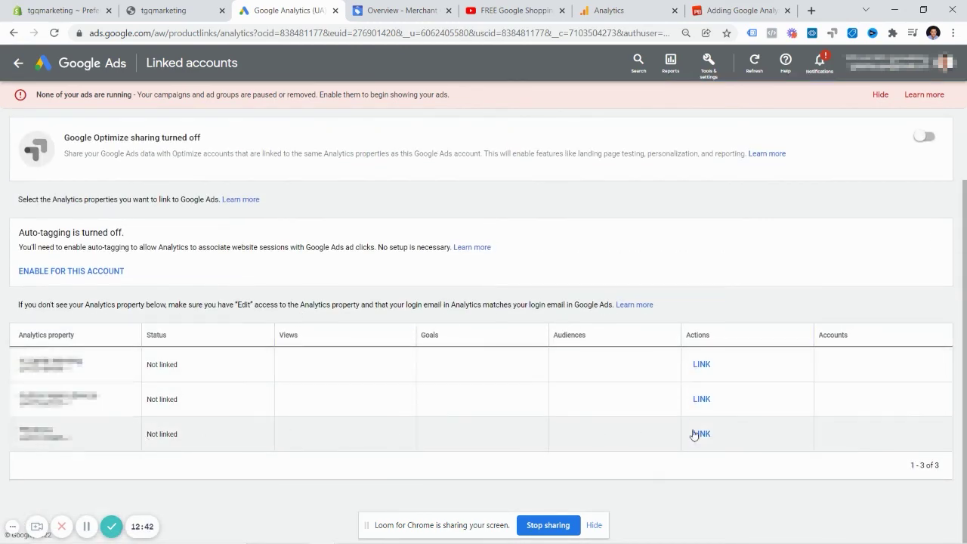
{"action": "left_click", "coordinate": [699, 434]}
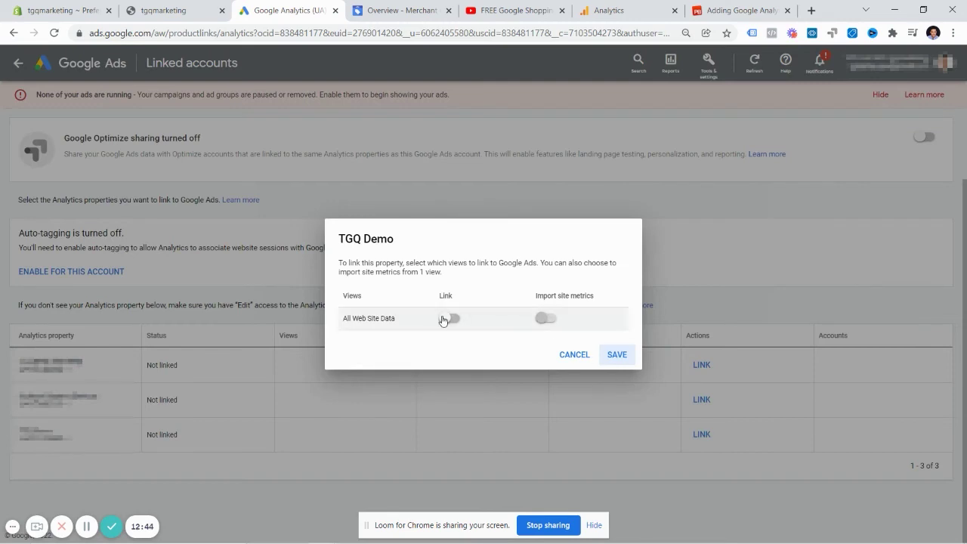
{"action": "left_click", "coordinate": [449, 318]}
{"action": "left_click", "coordinate": [545, 319]}
{"action": "left_click", "coordinate": [609, 354]}
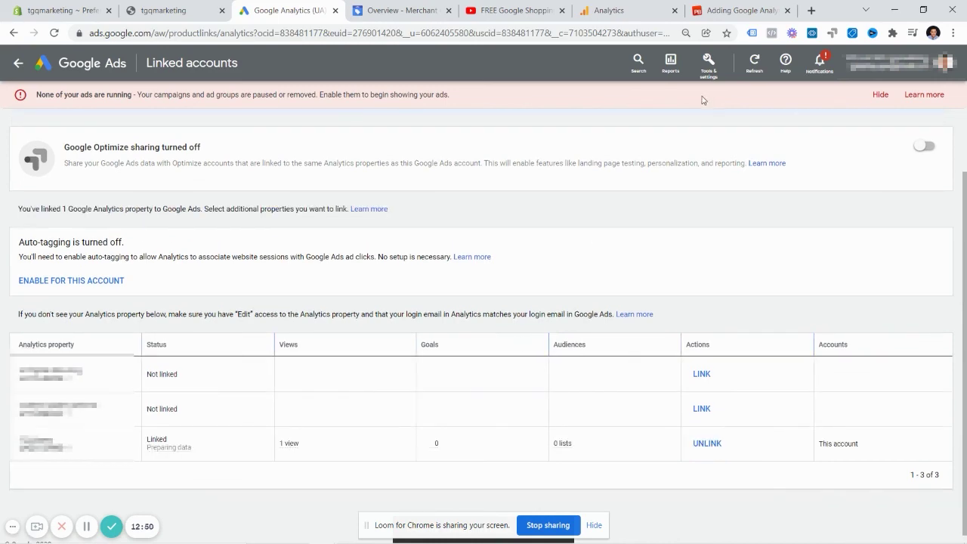
{"action": "left_click", "coordinate": [708, 64]}
{"action": "left_click", "coordinate": [650, 131]}
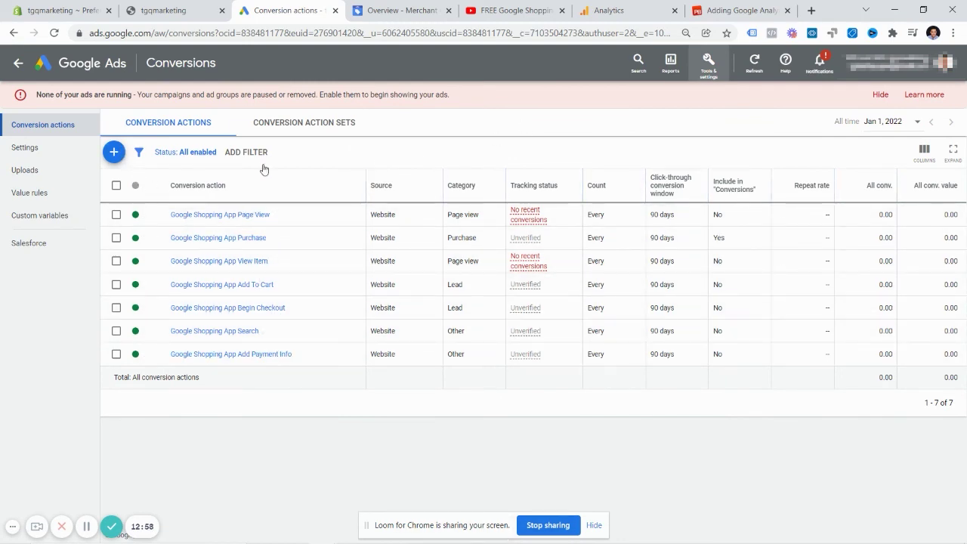
Import Transactions from Google Analytics (UA) as a new Google Ads conversion action
{"action": "left_click", "coordinate": [113, 151]}
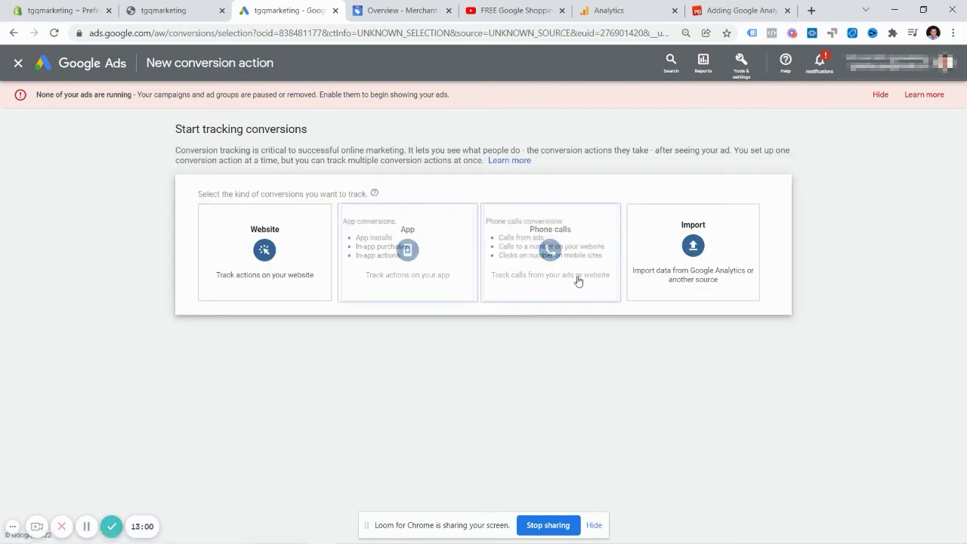
{"action": "left_click", "coordinate": [693, 270]}
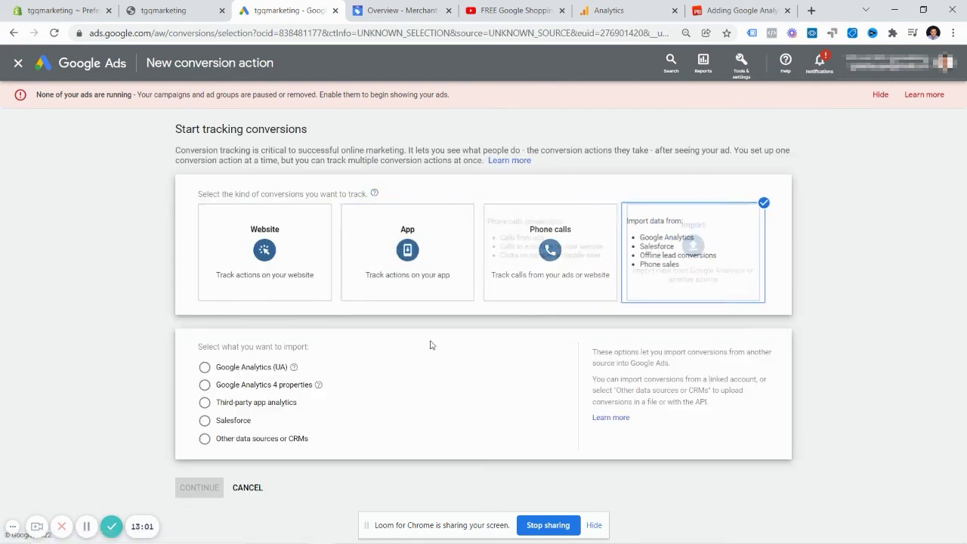
{"action": "left_click", "coordinate": [274, 368]}
{"action": "left_click", "coordinate": [199, 487]}
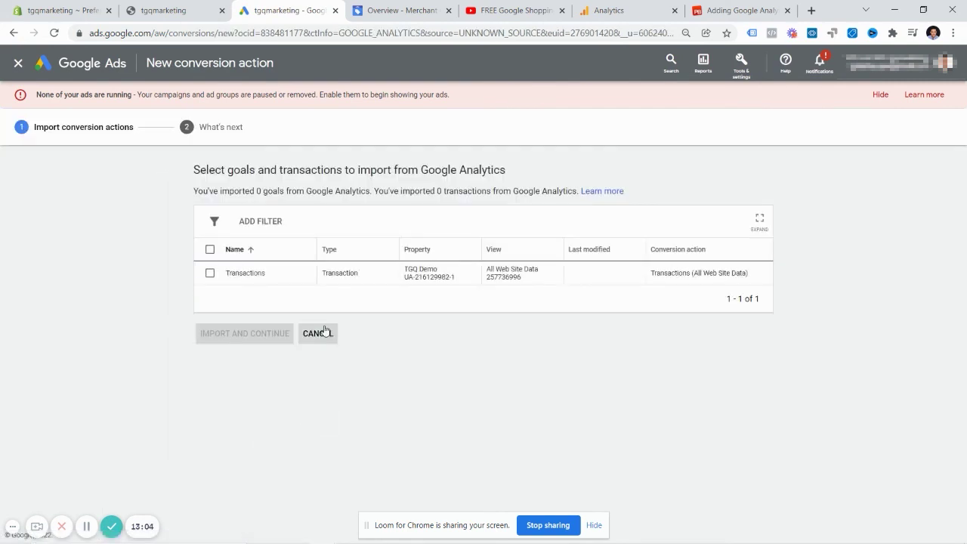
{"action": "left_click", "coordinate": [210, 273]}
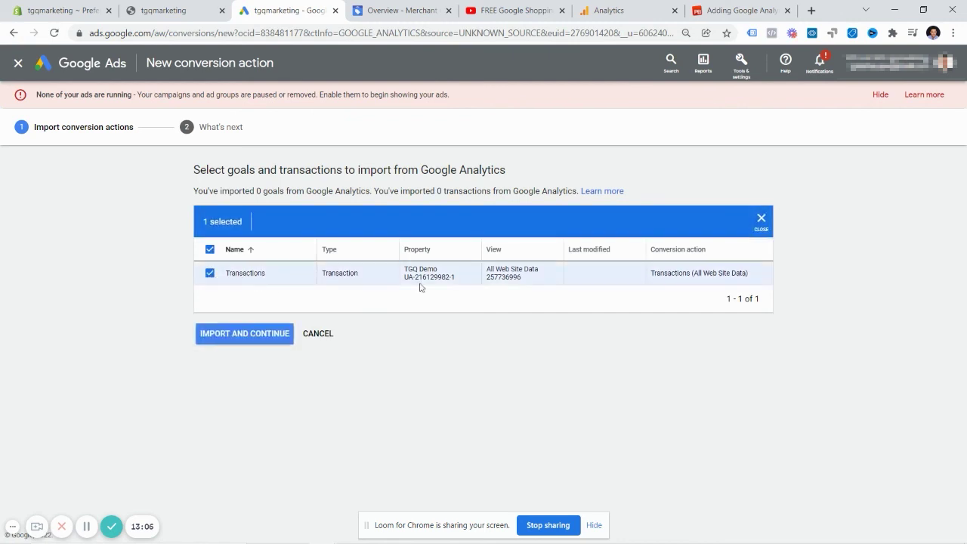
{"action": "left_click", "coordinate": [265, 336]}
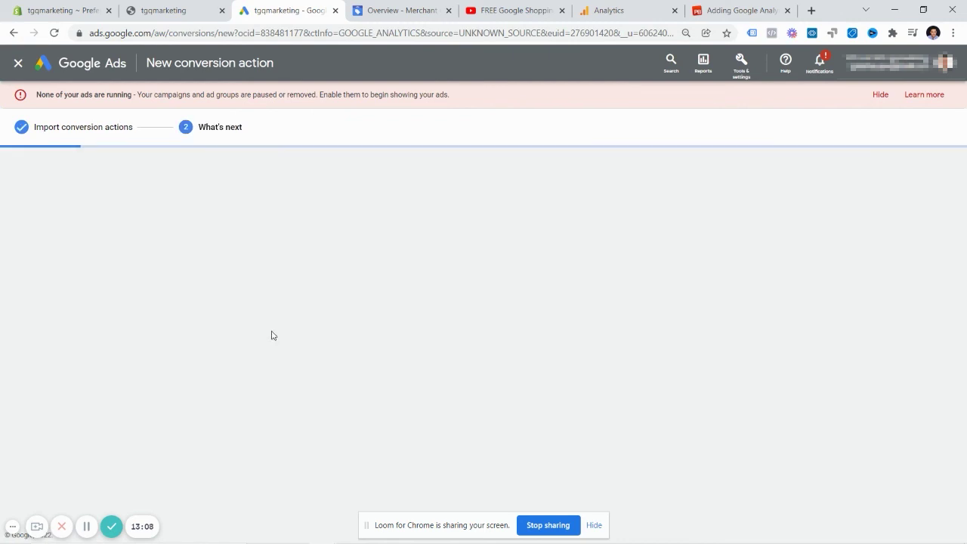
{"action": "left_click", "coordinate": [225, 322]}
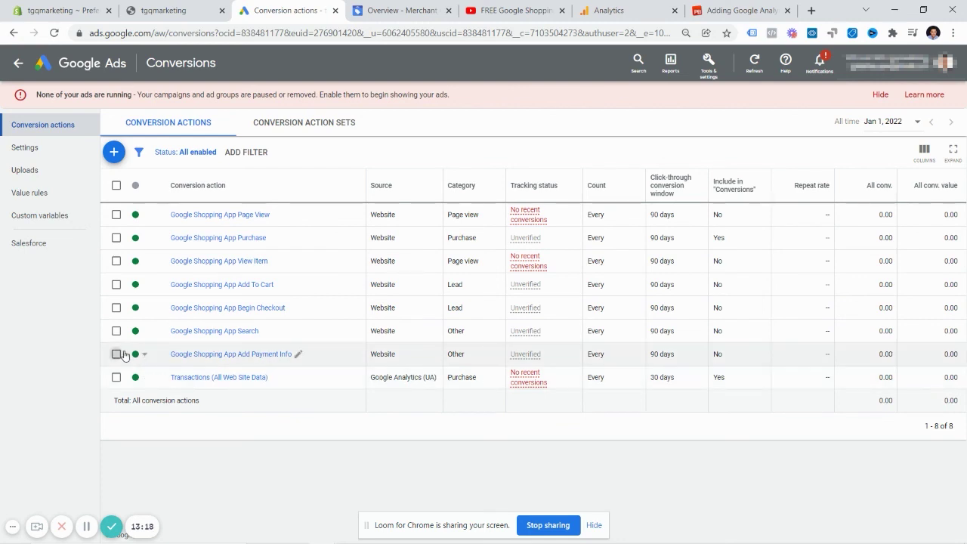
{"action": "left_click", "coordinate": [116, 353]}
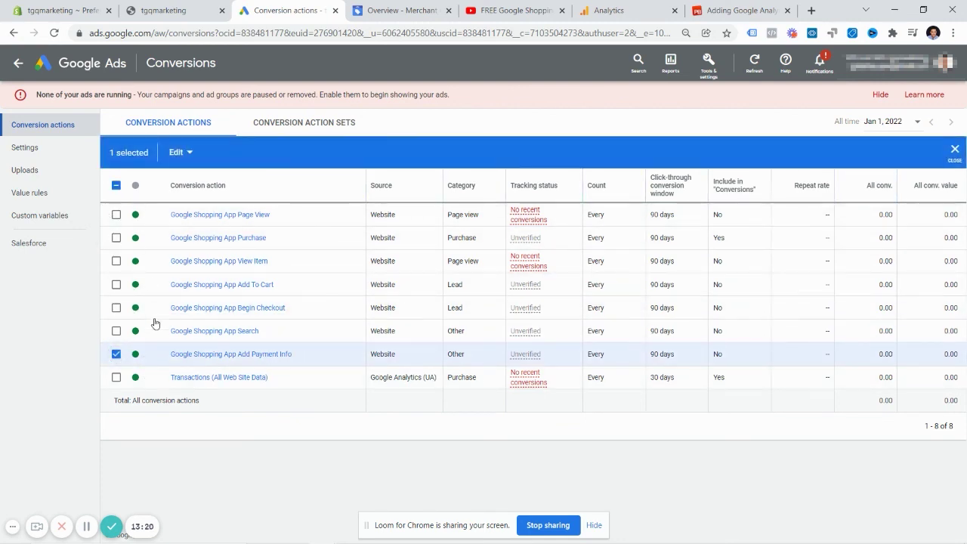
{"action": "left_click", "coordinate": [116, 354]}
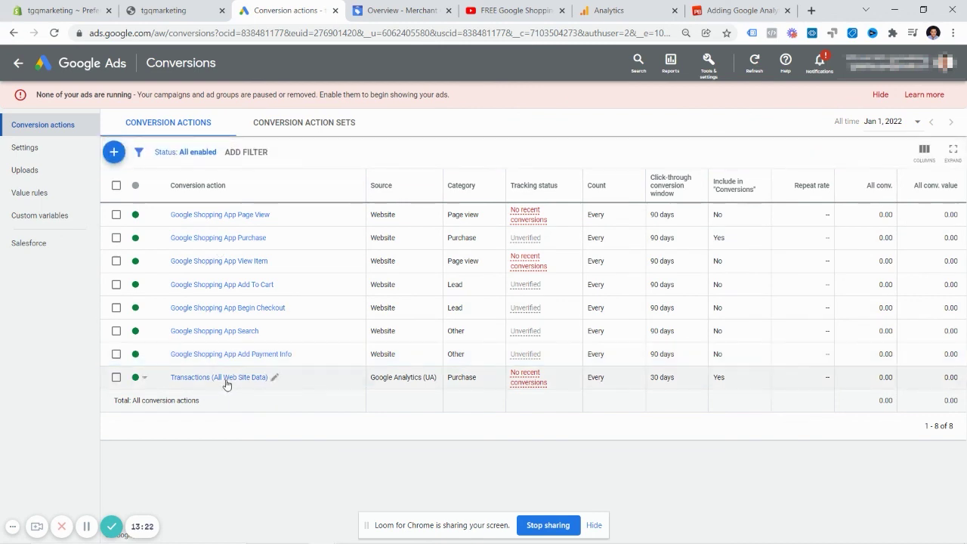